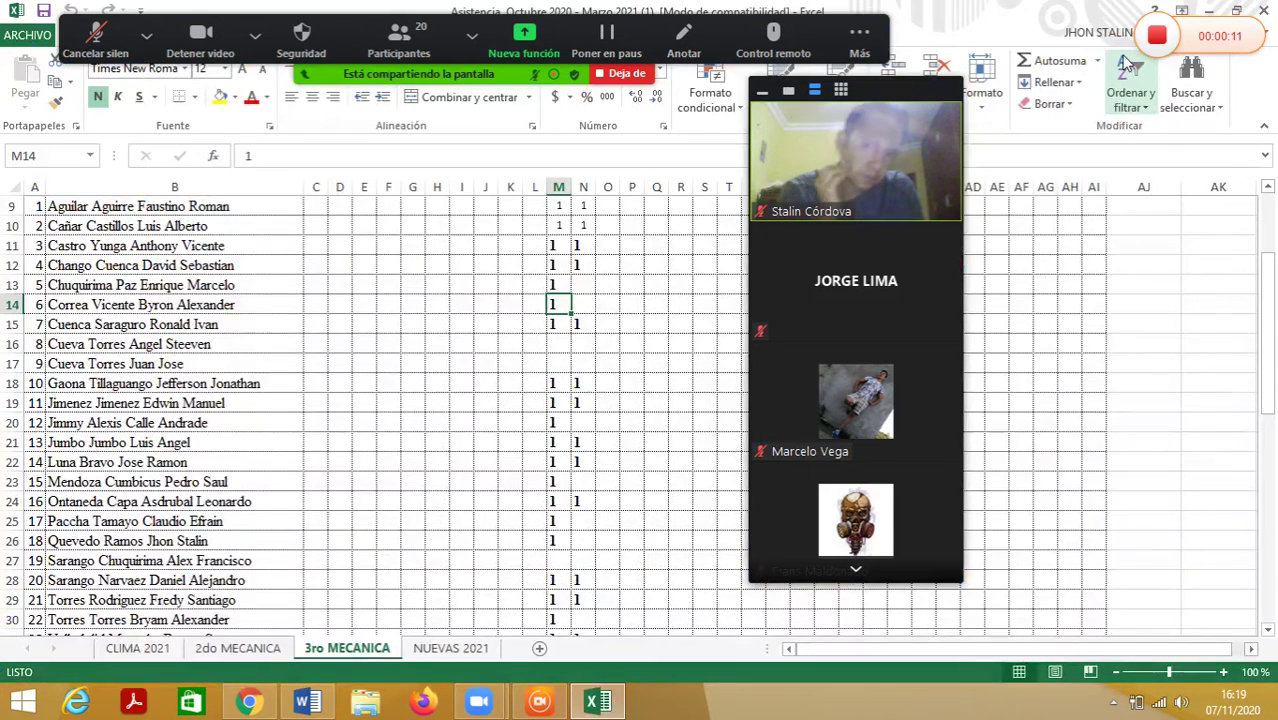
# Step: Open the 2do MECANICA attendance sheet and select the first student's cell under day 12 (N9)
pyautogui.click(238, 648)
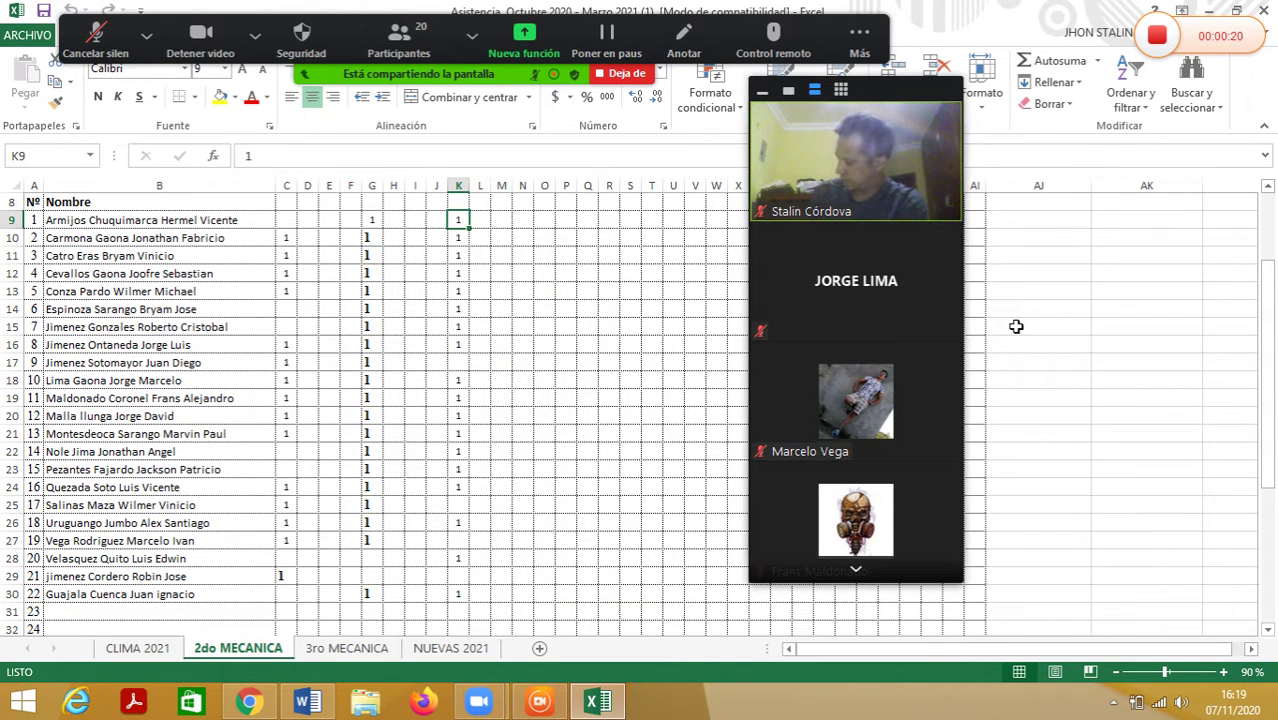
pyautogui.moveTo(1265, 335); pyautogui.dragTo(1265, 308)
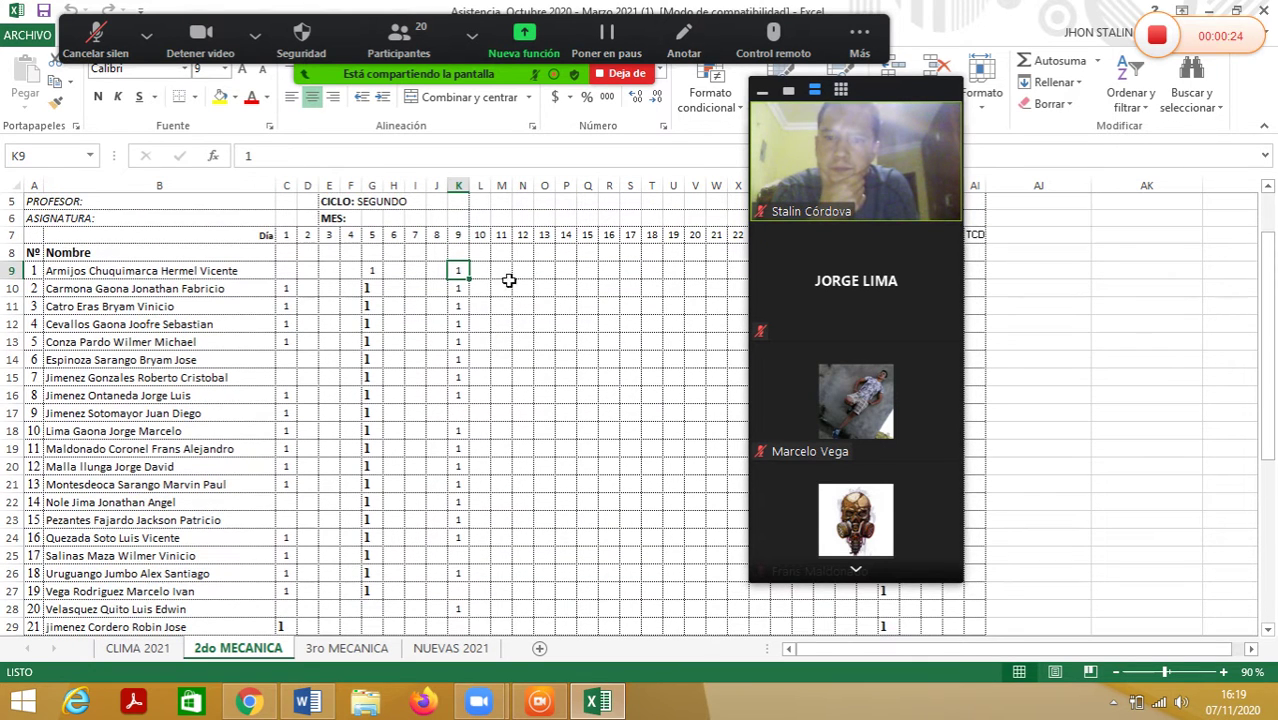
pyautogui.doubleClick(523, 270)
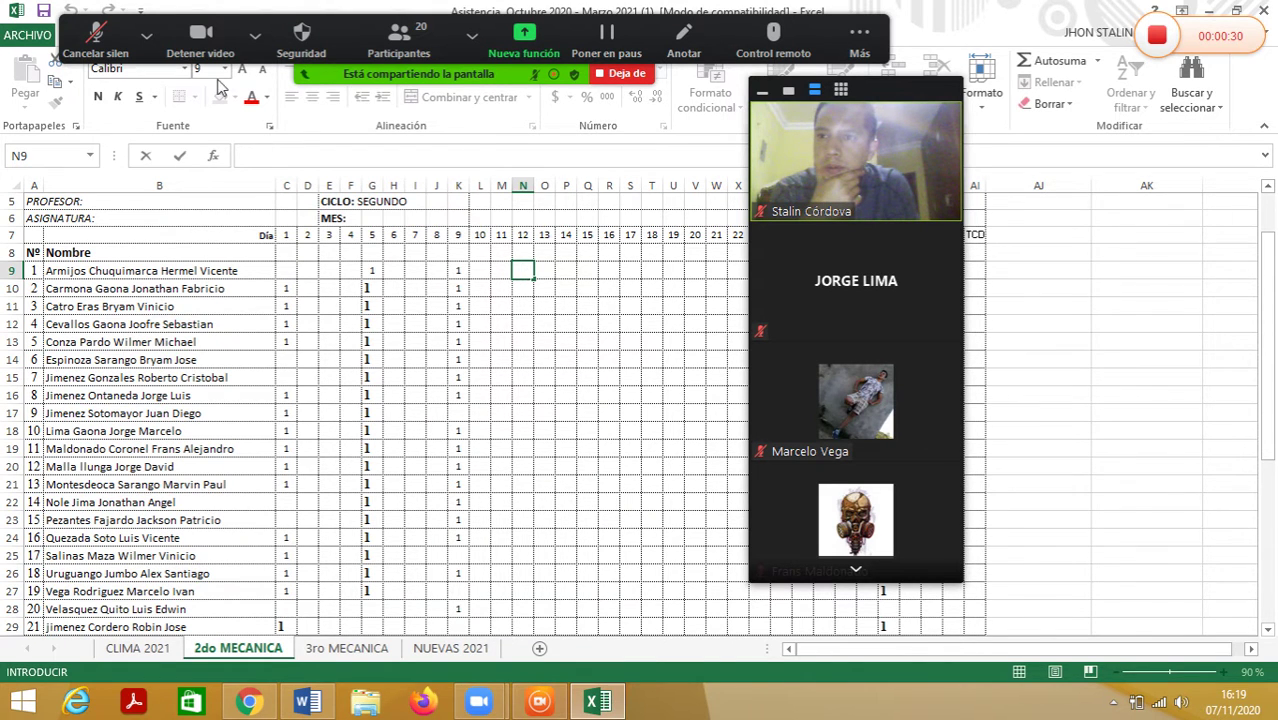
# Step: Unmute the microphone in the Zoom meeting while sharing the attendance sheet
pyautogui.click(146, 34)
pyautogui.click(96, 40)
pyautogui.click(146, 34)
pyautogui.click(529, 333)
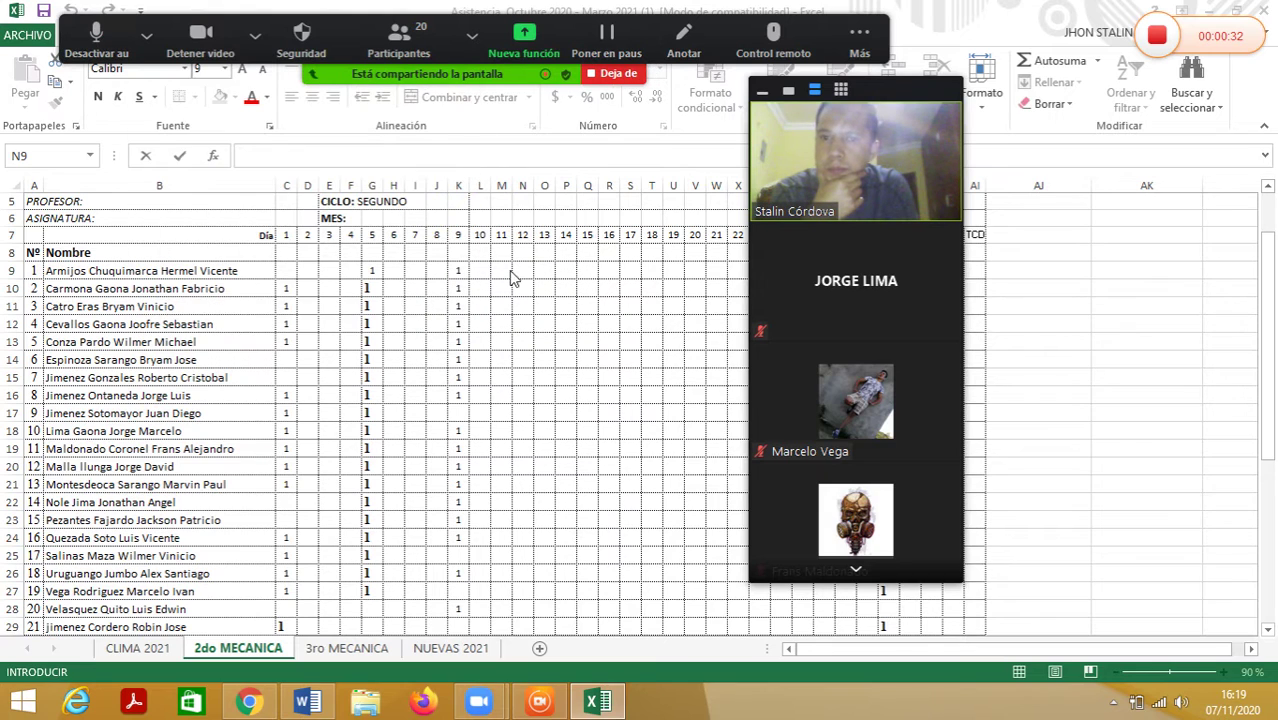
# Step: Mark students 1 to 4 as present on day 12 by entering 1 in cells N9 to N12
pyautogui.click(529, 268)
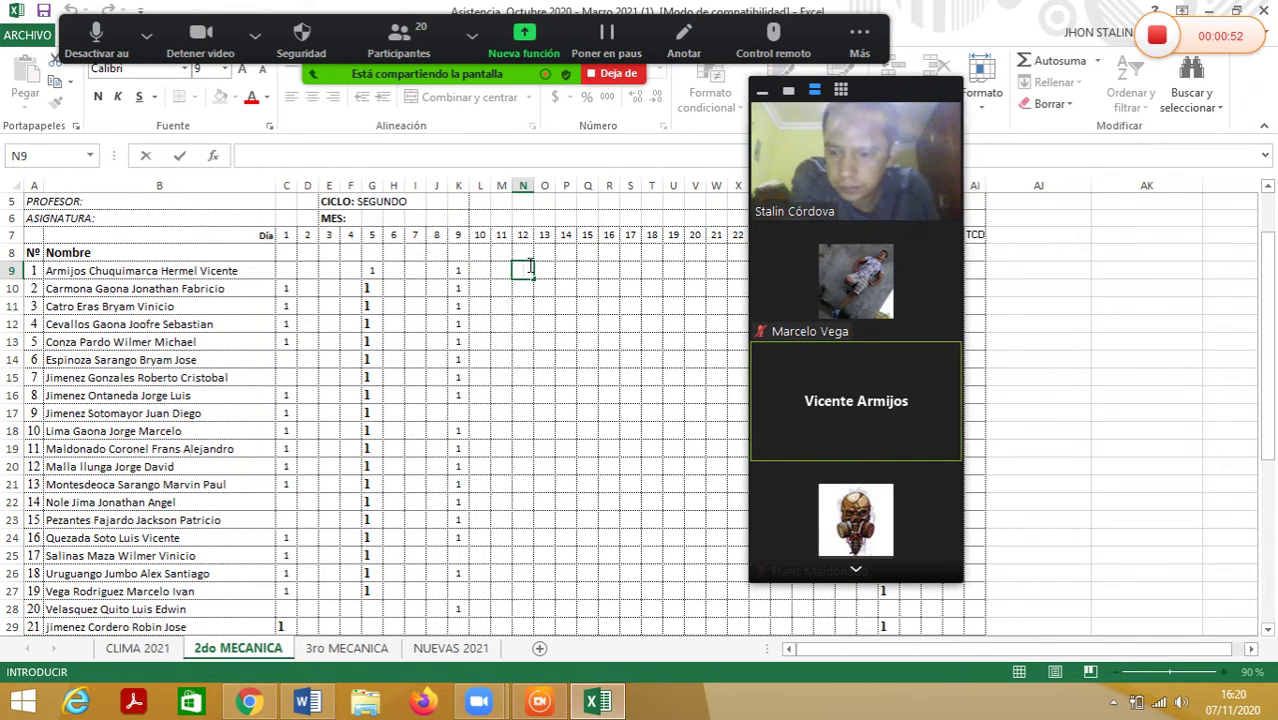
pyautogui.write('1')
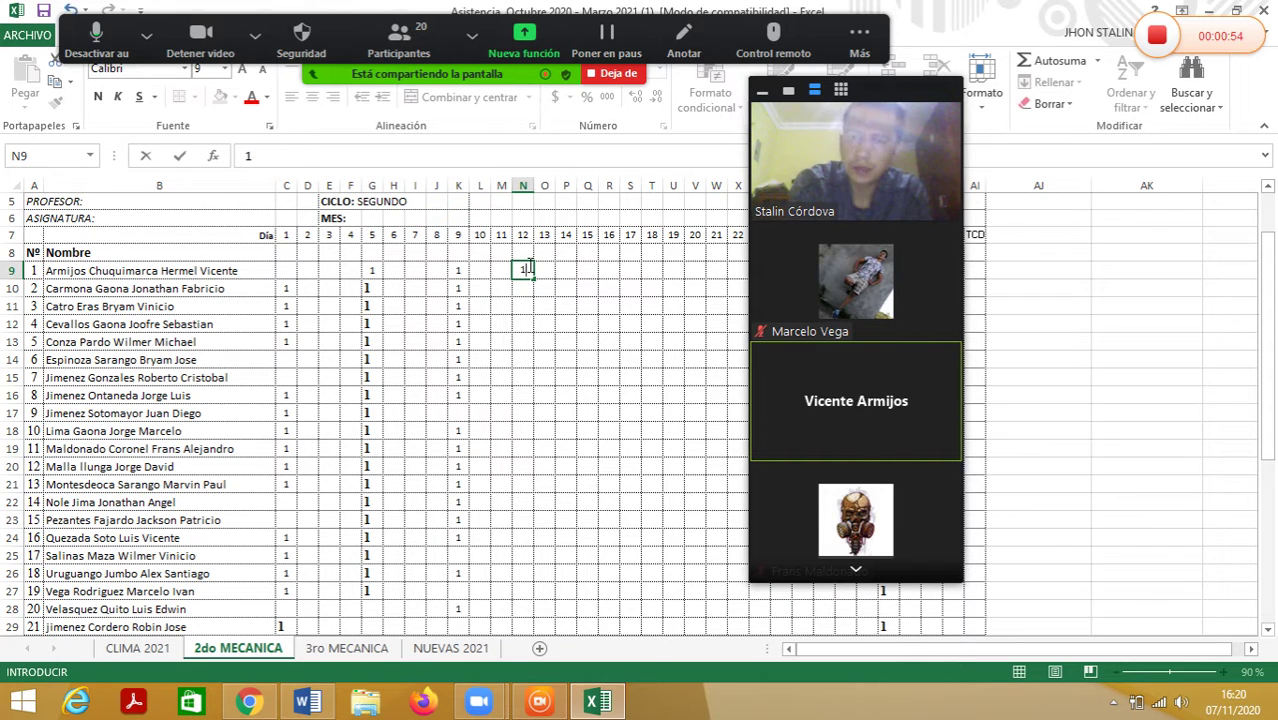
pyautogui.click(528, 288)
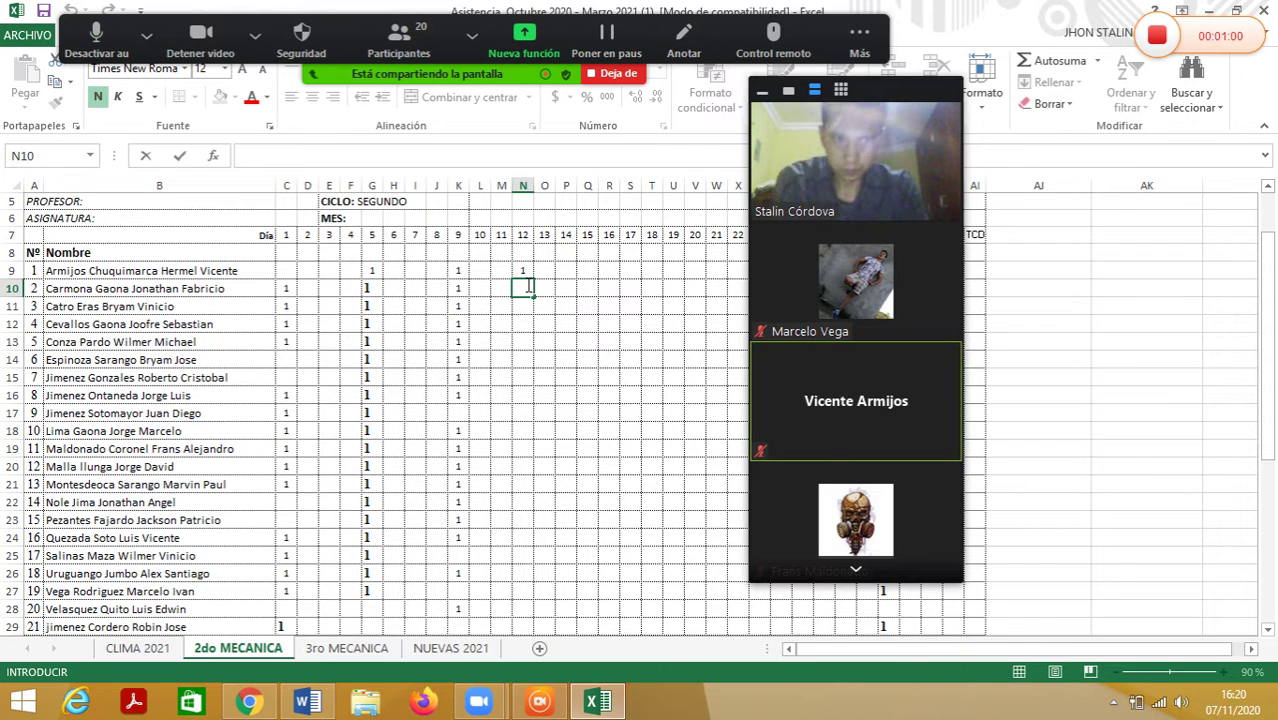
pyautogui.write('1')
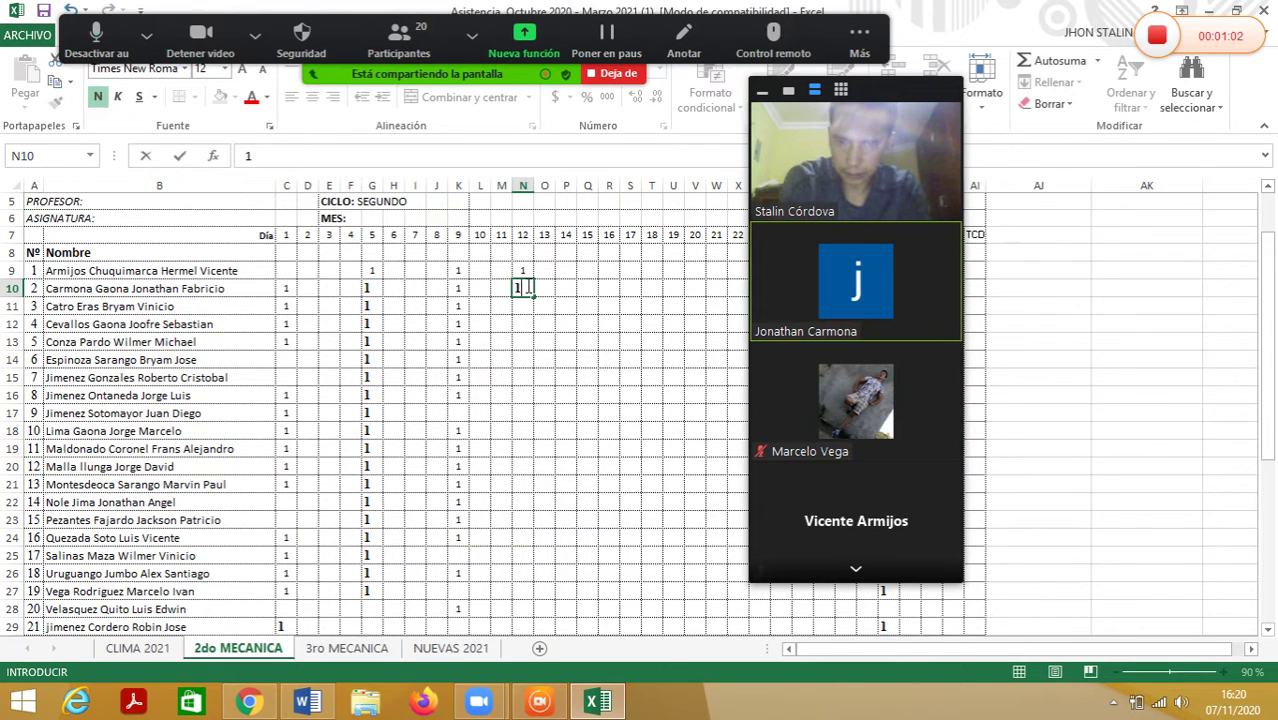
pyautogui.press('Return')
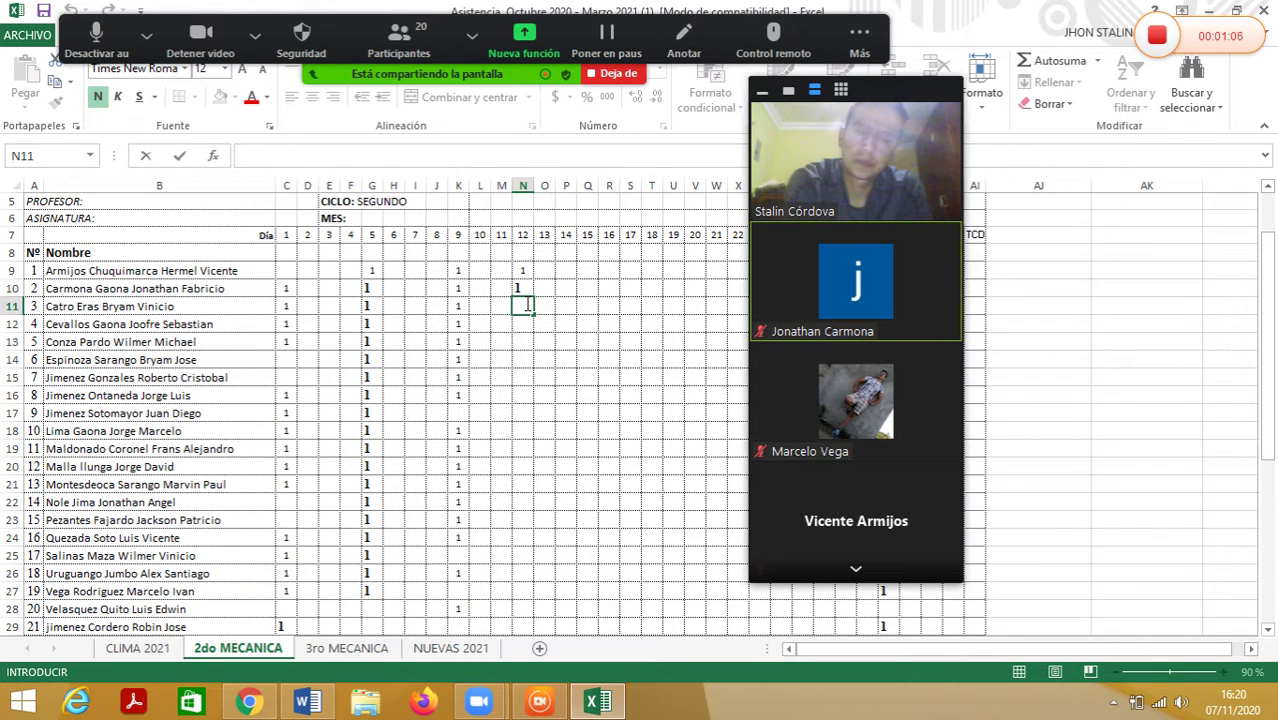
pyautogui.write('1')
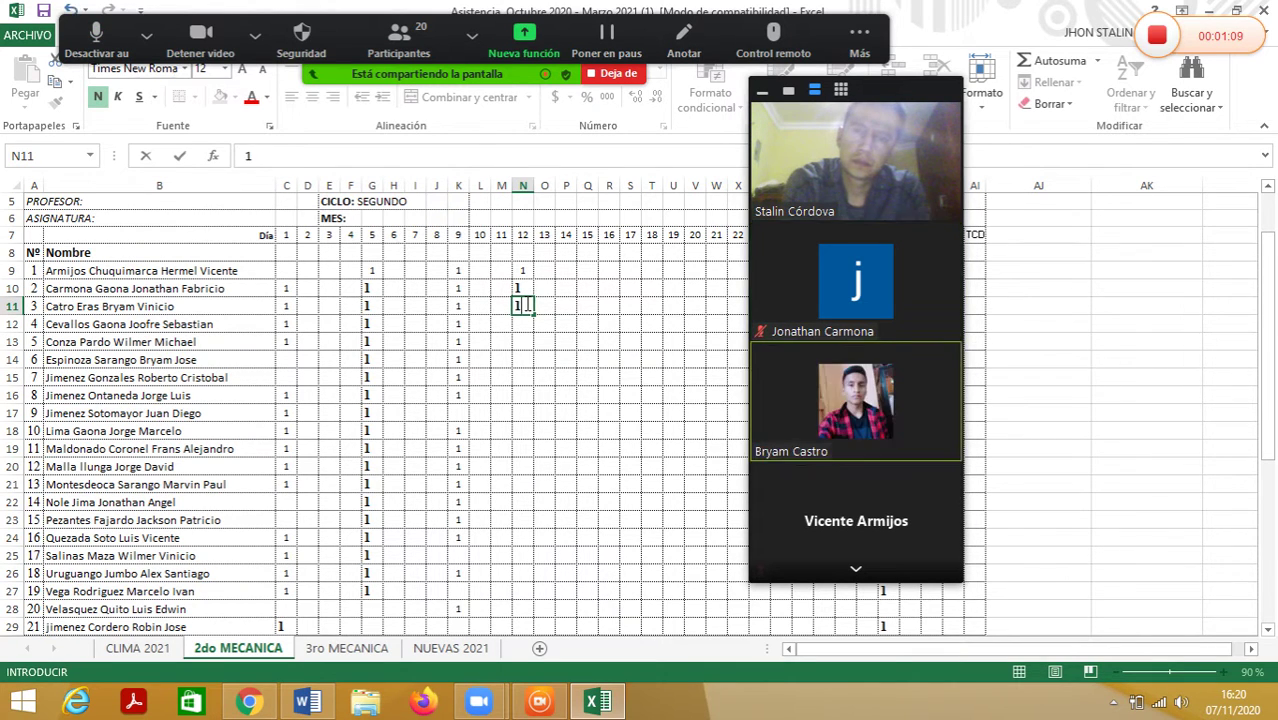
pyautogui.press('Return')
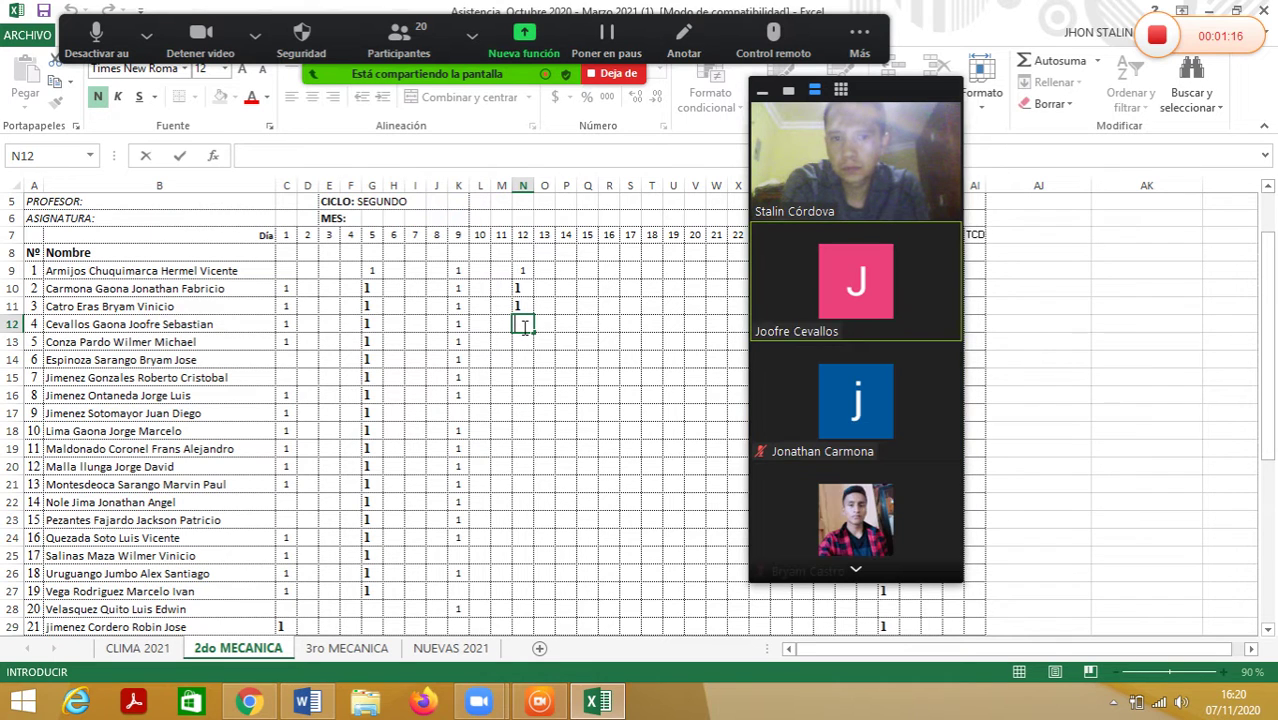
pyautogui.write('1')
# Step: Leave student 5 blank on day 12 and enter 1 for students 6 and 7 in N14 and N15
pyautogui.click(523, 343)
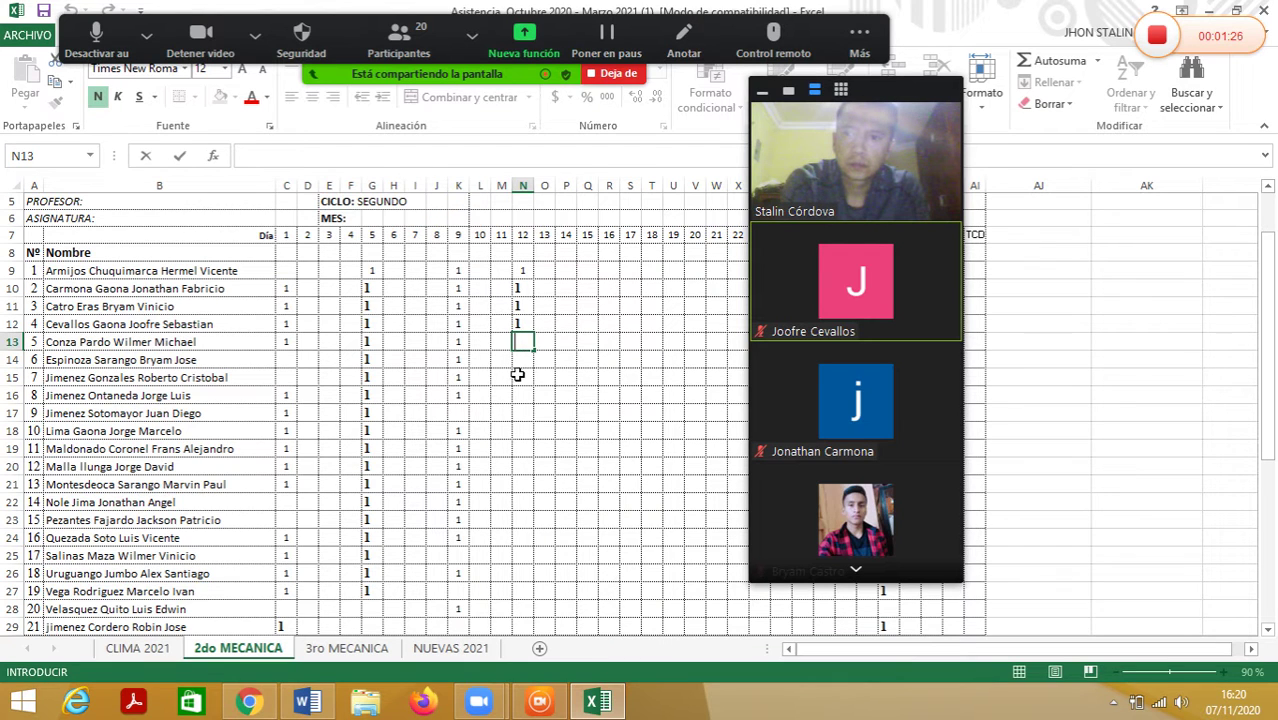
pyautogui.click(522, 358)
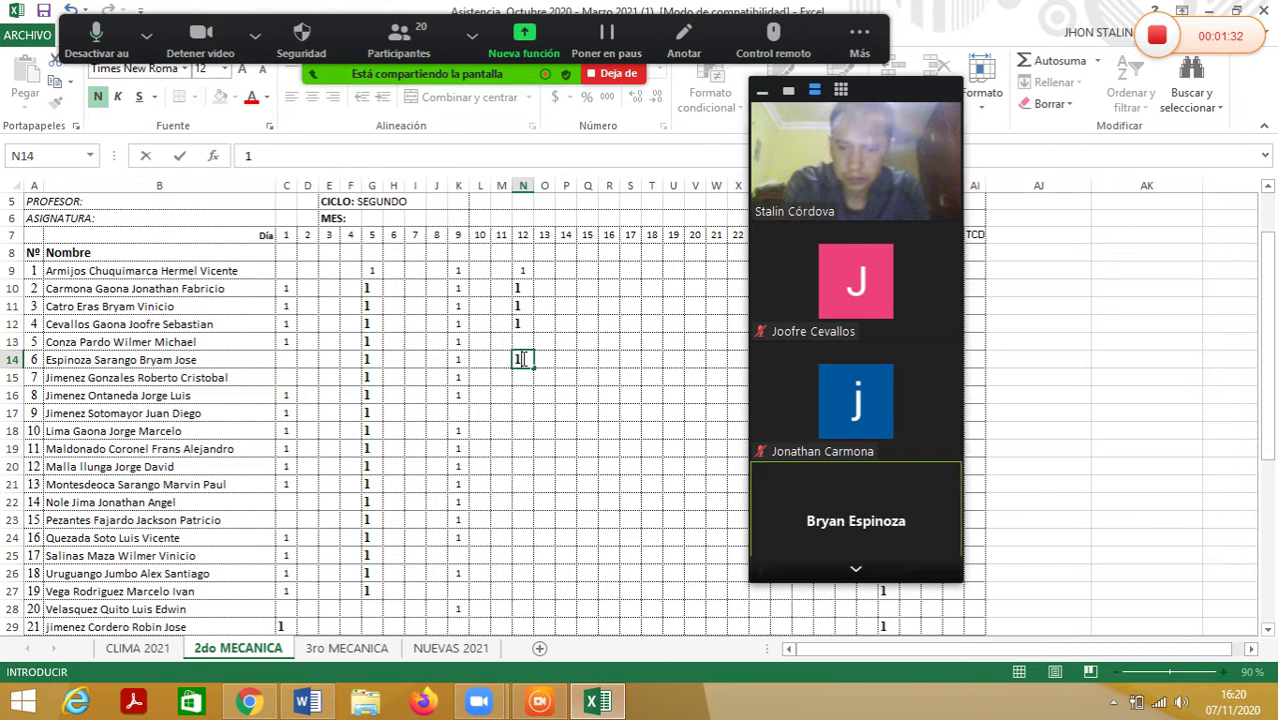
pyautogui.write('1')
pyautogui.click(521, 376)
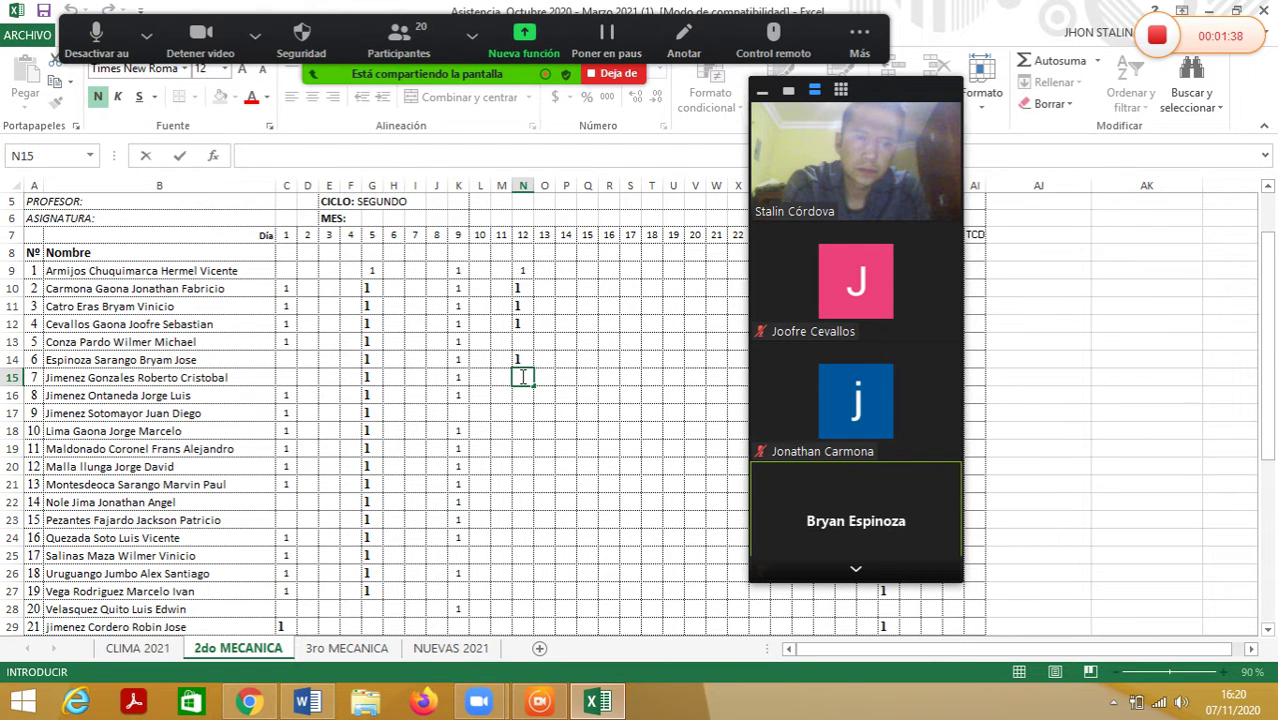
pyautogui.write('1')
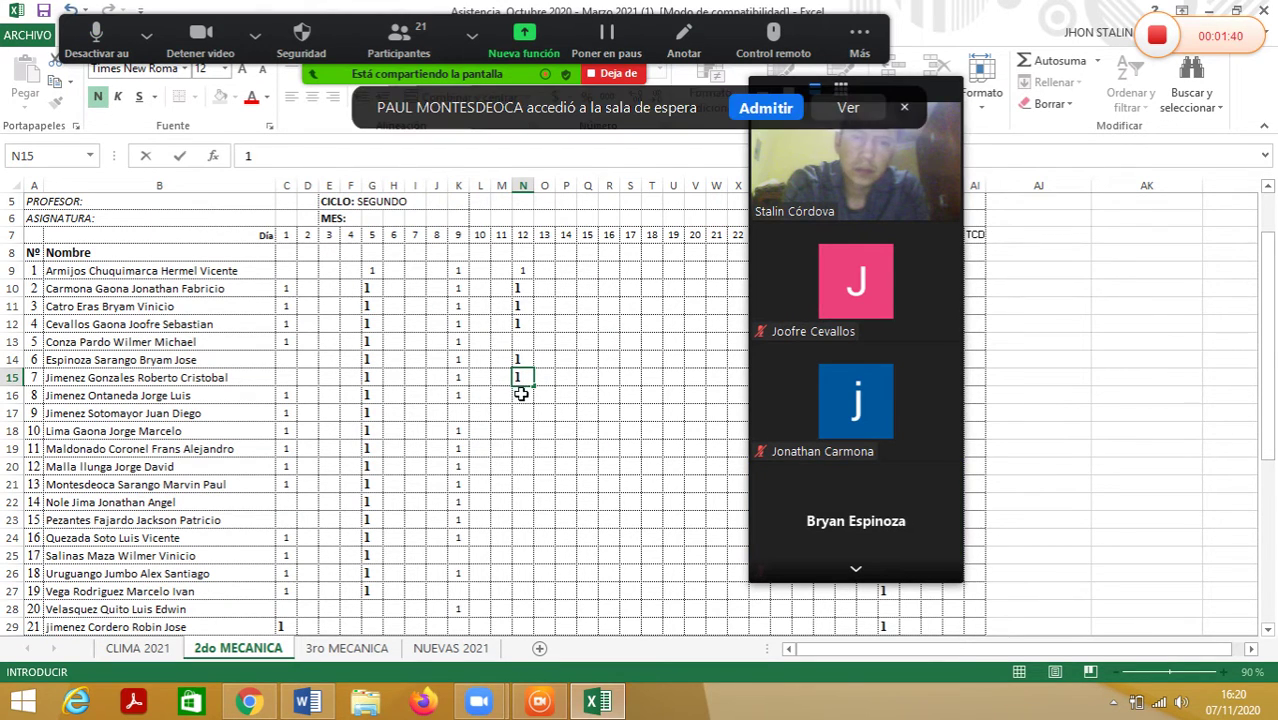
# Step: Admit the participant waiting in the Zoom waiting room to the meeting
pyautogui.click(857, 40)
pyautogui.click(817, 77)
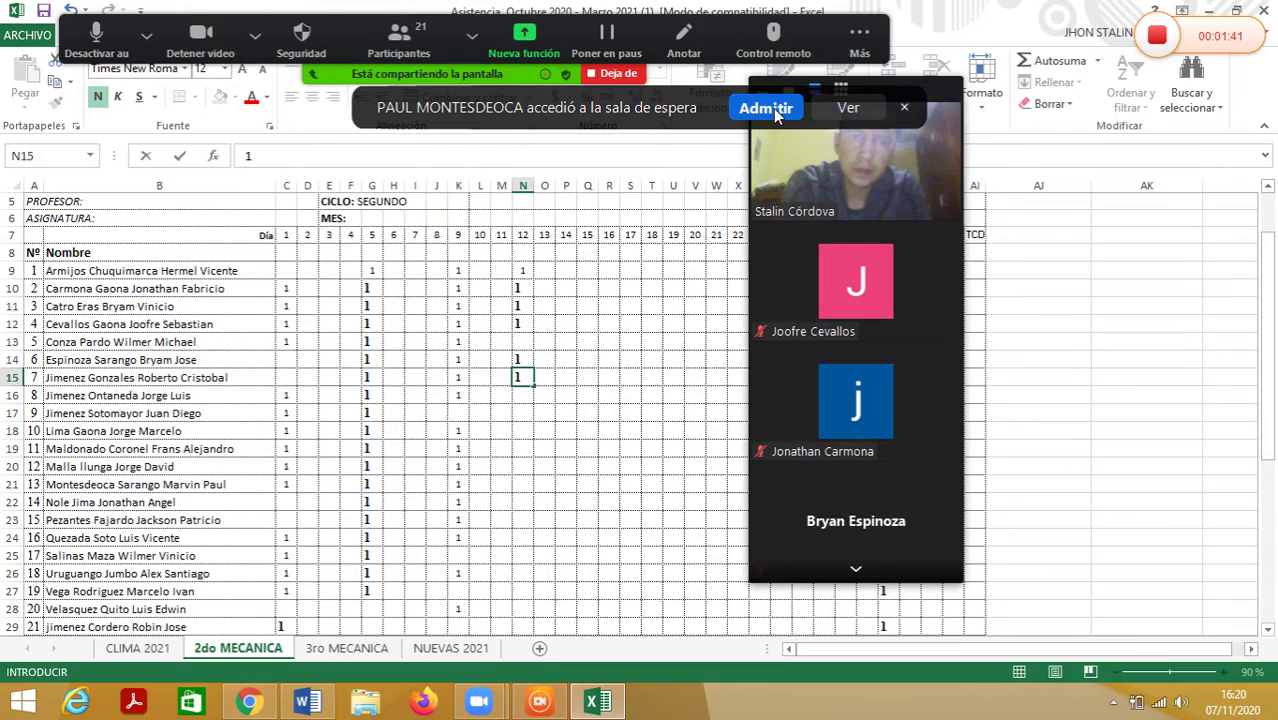
# Step: Leave student 8 blank on day 12 and enter 1 for students 9 to 11 in cells N17 to N19
pyautogui.click(522, 394)
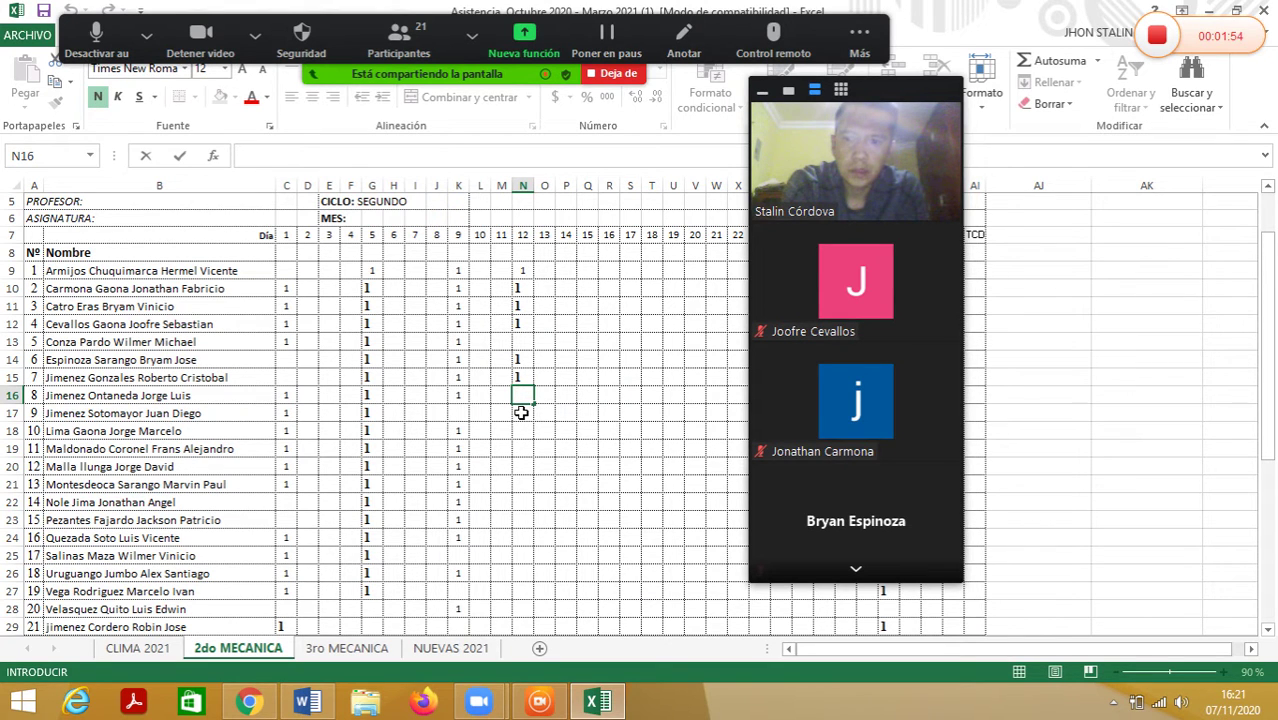
pyautogui.click(521, 413)
pyautogui.doubleClick(521, 413)
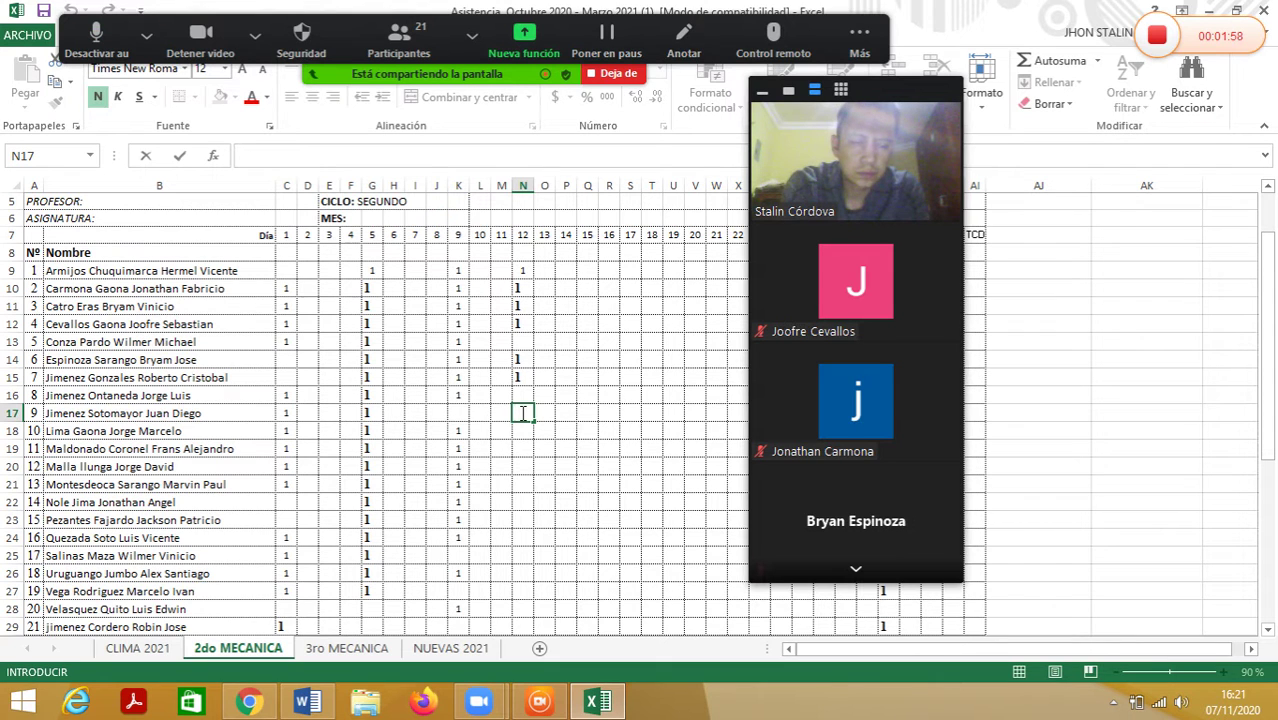
pyautogui.write('1')
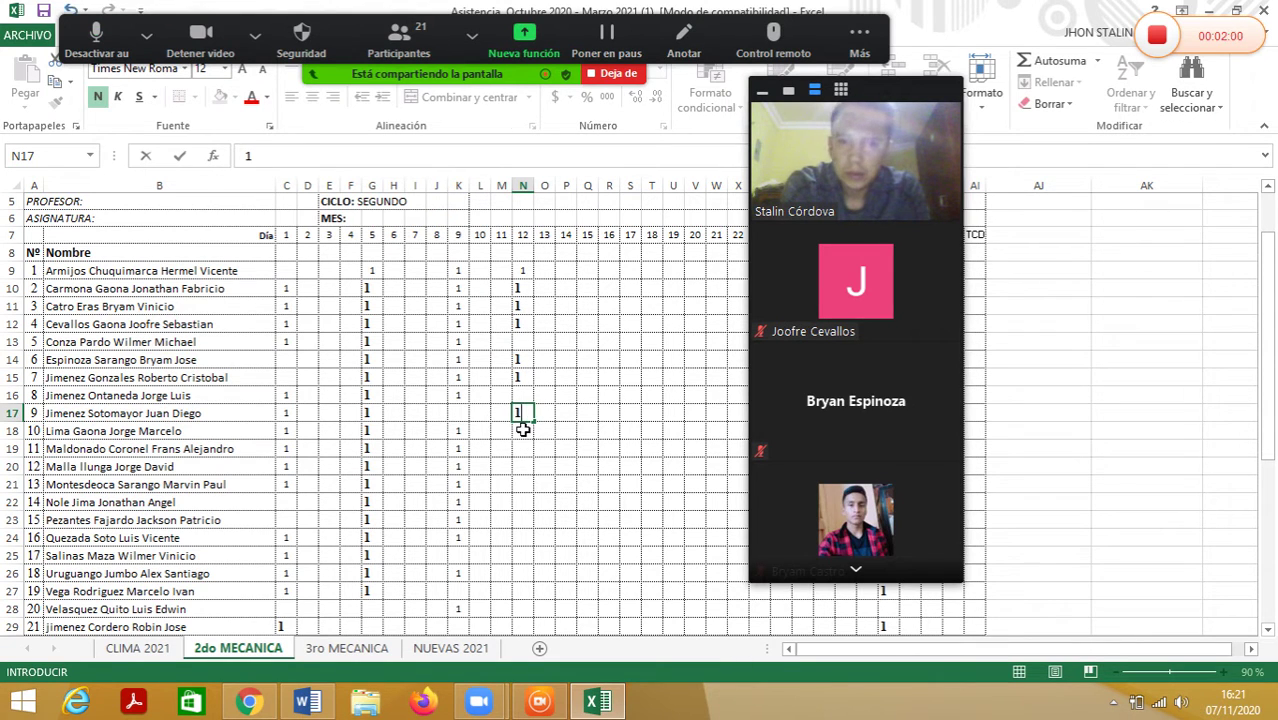
pyautogui.doubleClick(524, 430)
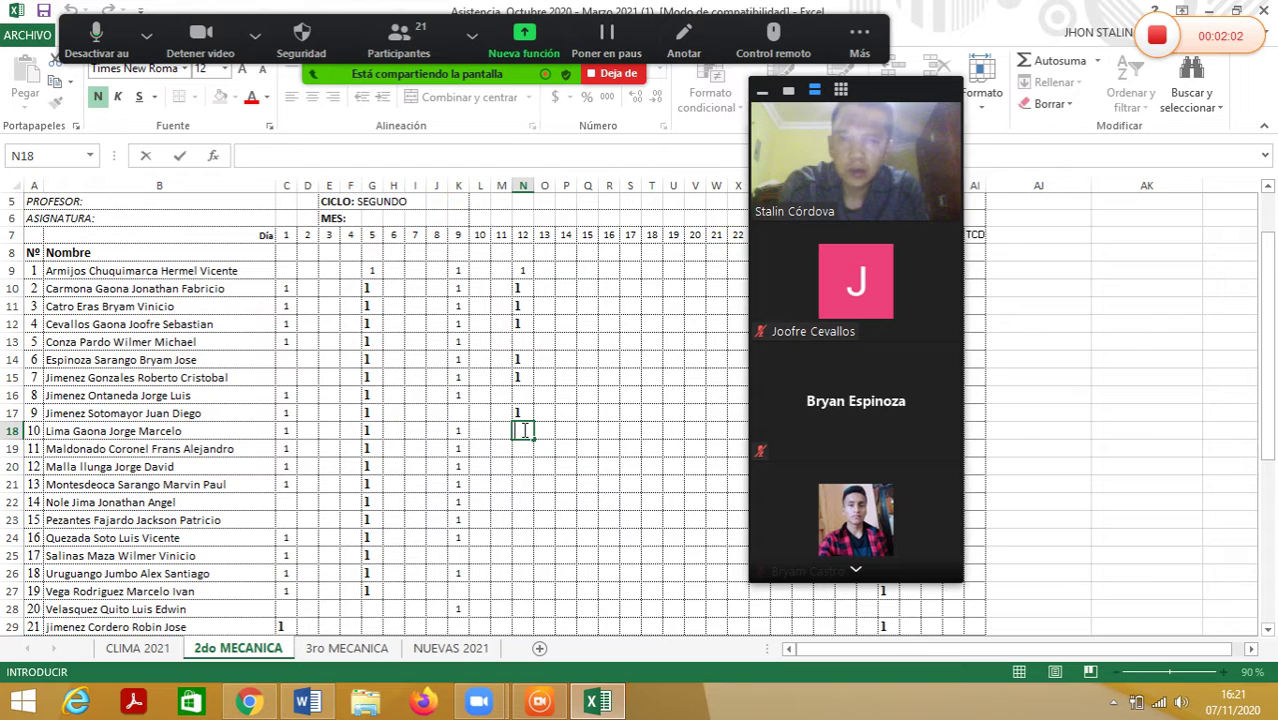
pyautogui.write('1')
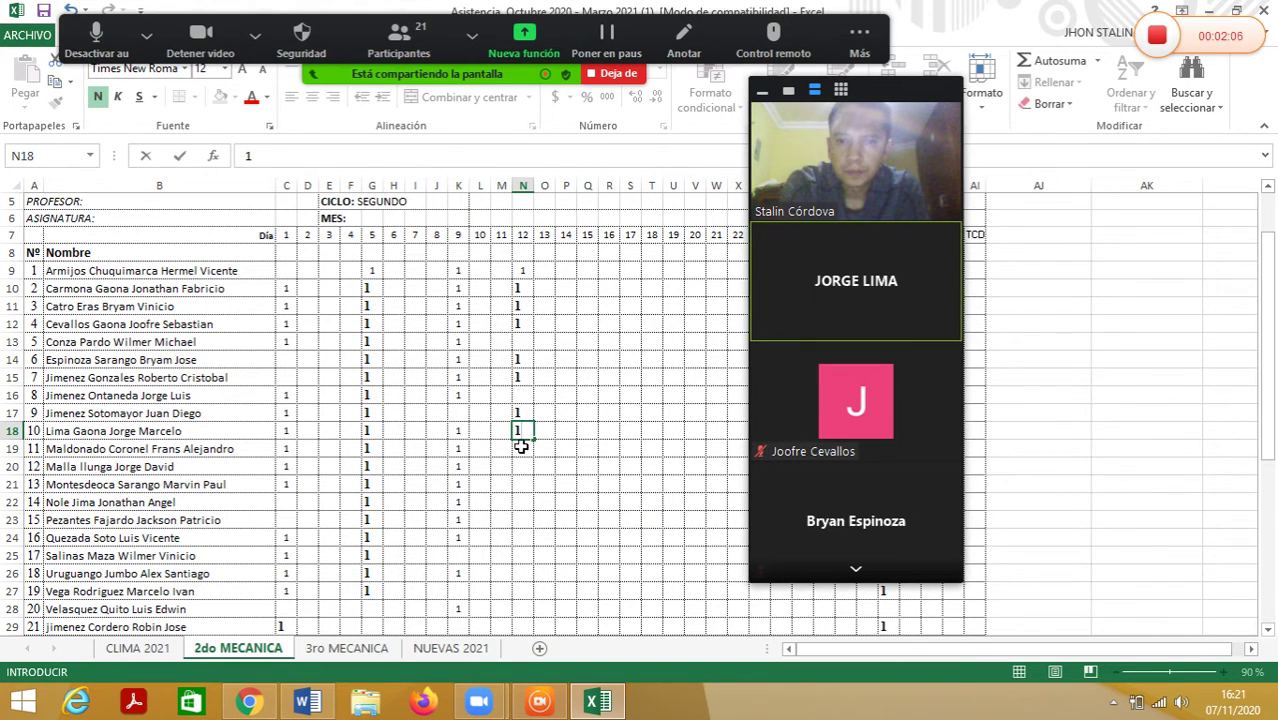
pyautogui.click(521, 447)
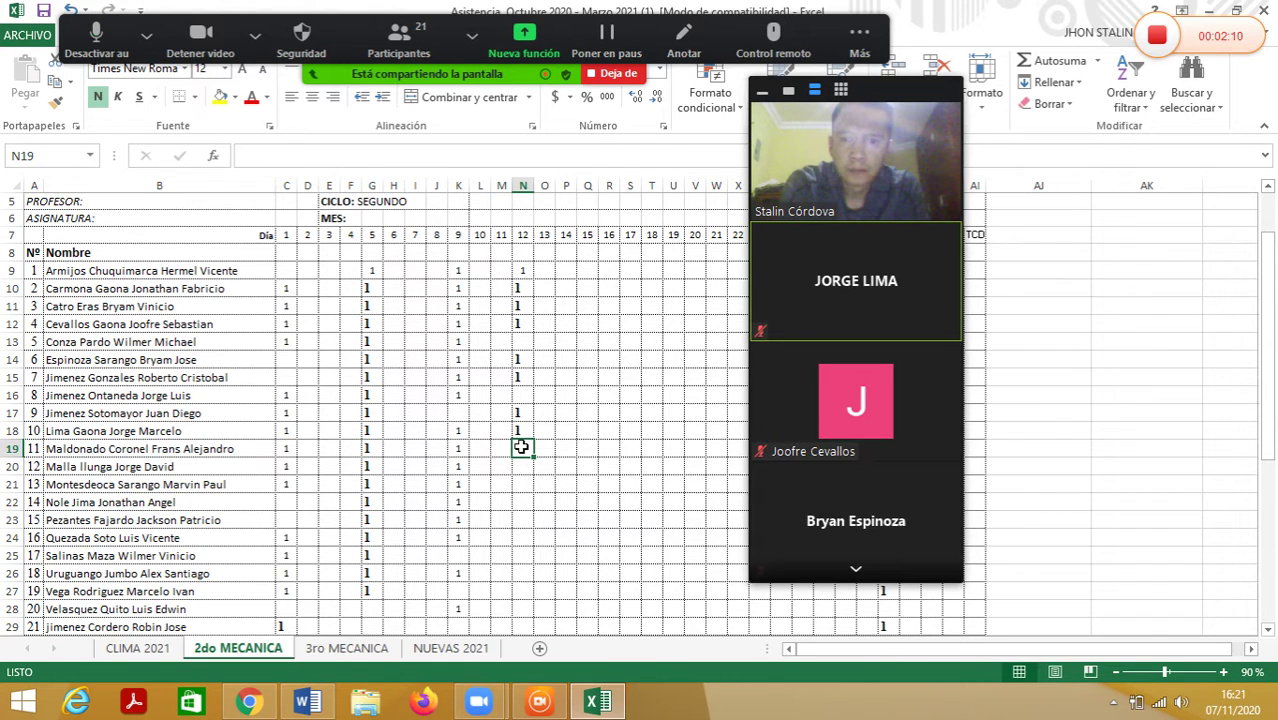
pyautogui.write('1')
# Step: Leave student 12 blank on day 12 and enter 1 for students 13 and 14 in N21 and N22
pyautogui.click(519, 467)
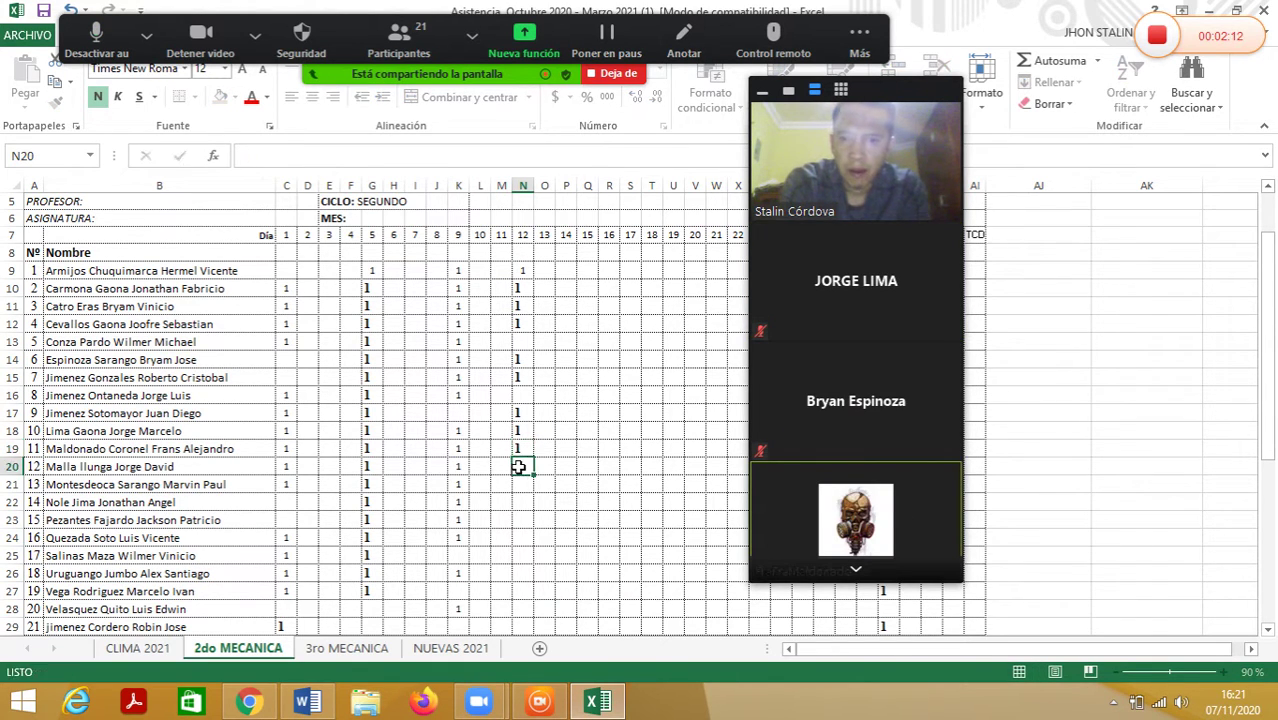
pyautogui.doubleClick(519, 467)
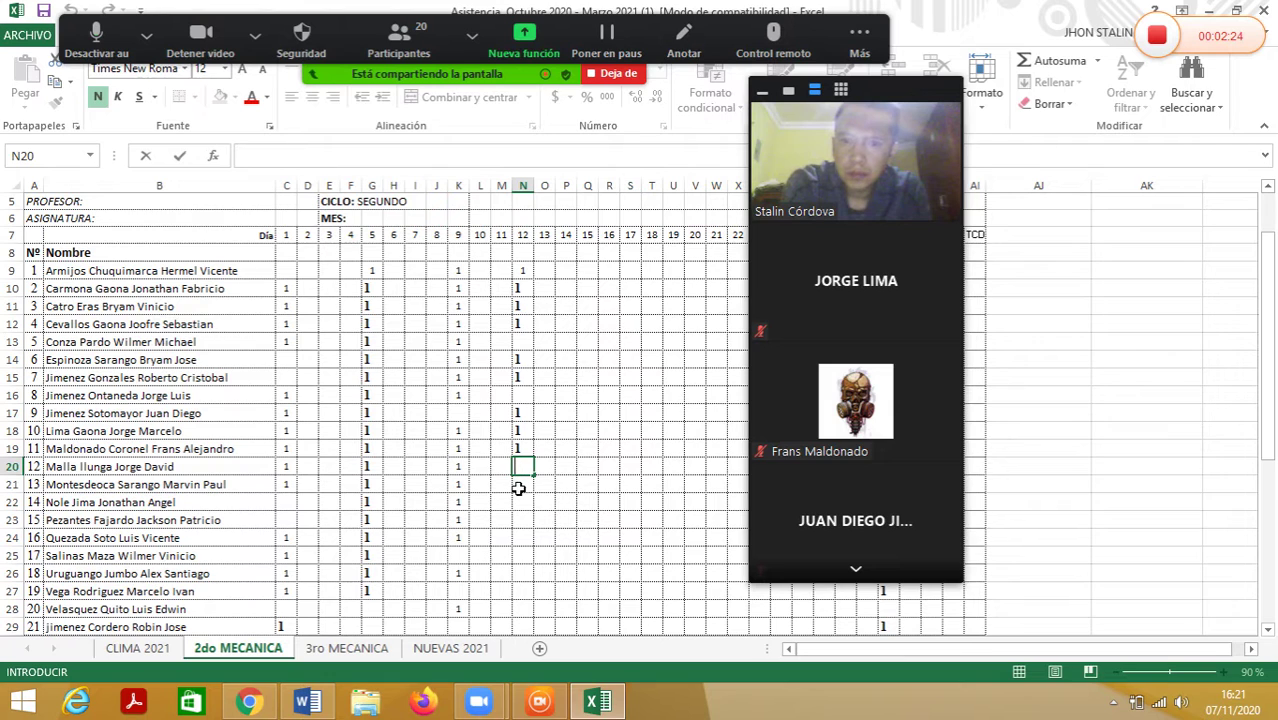
pyautogui.click(519, 488)
pyautogui.write('1')
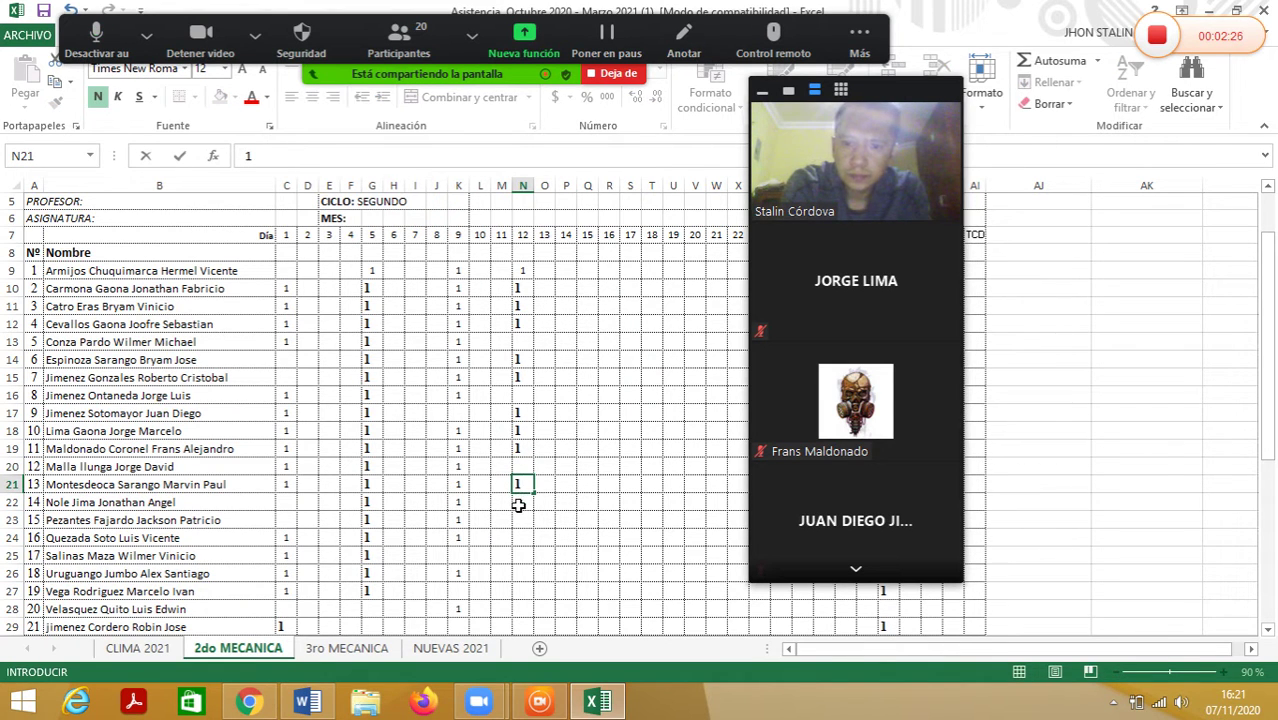
pyautogui.click(519, 505)
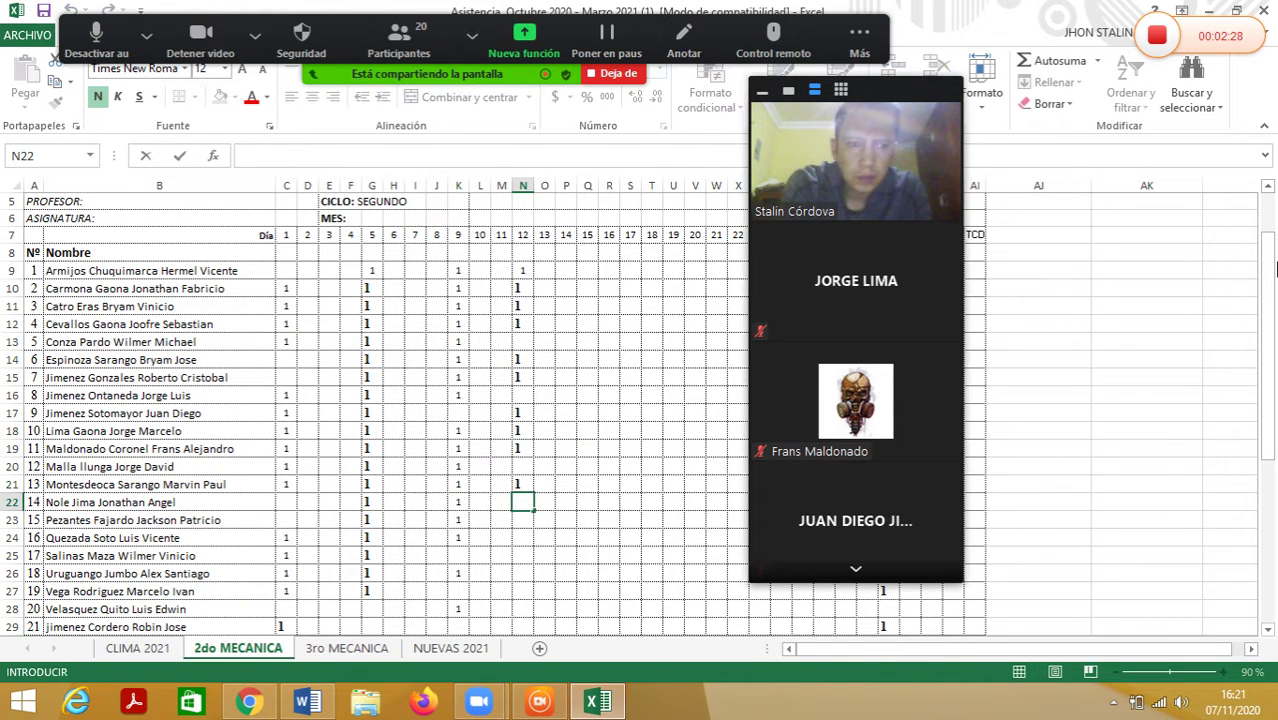
pyautogui.moveTo(1262, 296); pyautogui.dragTo(1258, 370)
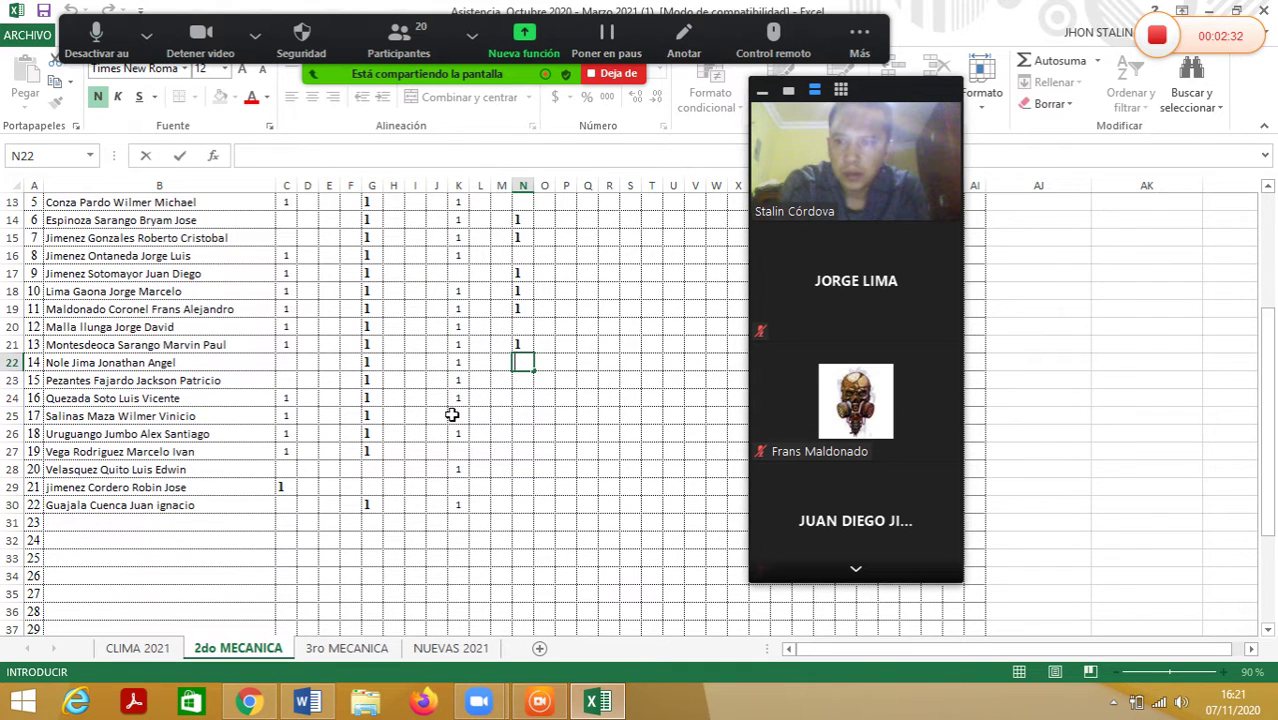
pyautogui.doubleClick(523, 364)
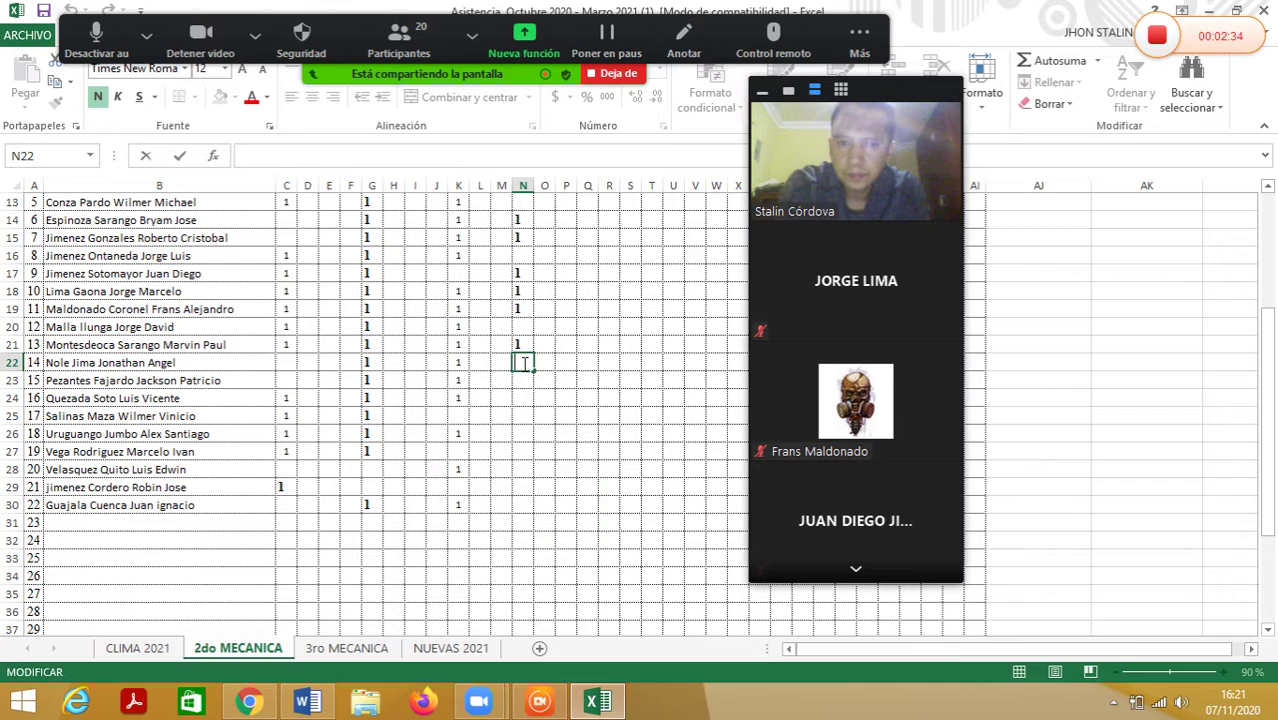
pyautogui.write('1')
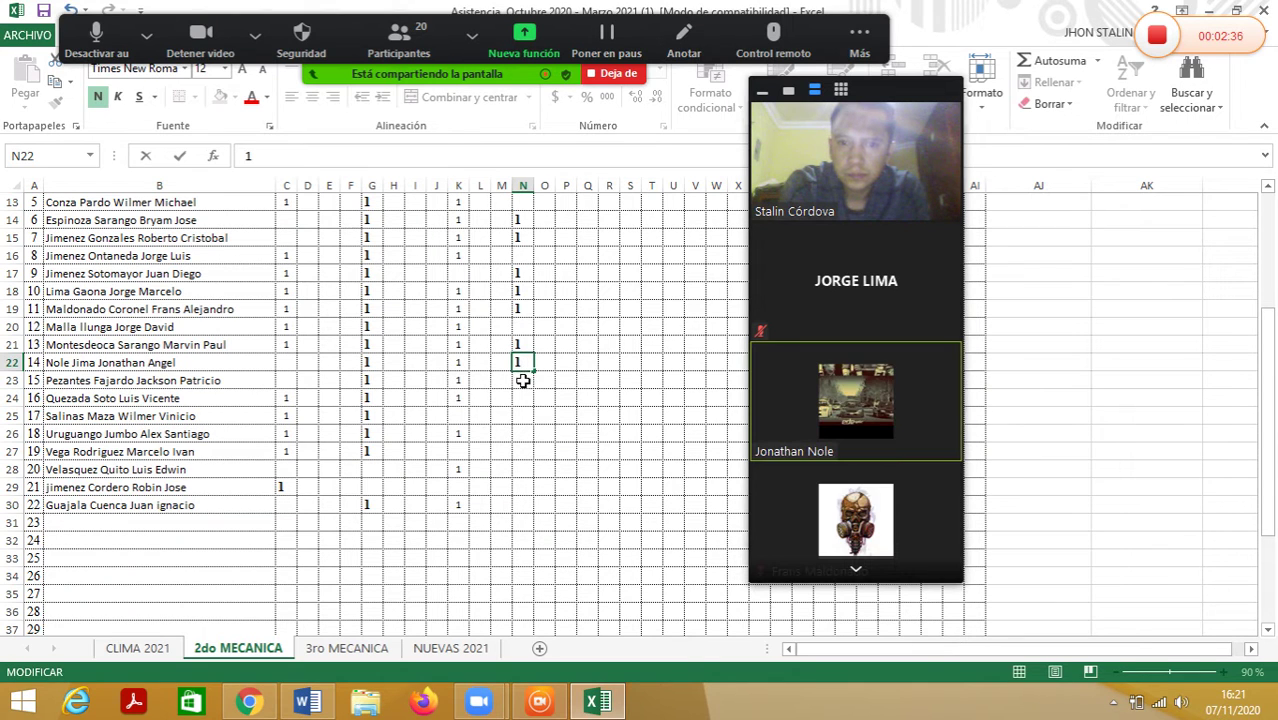
# Step: Mark students 15 to 17 as present on day 12 by entering 1 in cells N23 to N25
pyautogui.click(523, 381)
pyautogui.press('BackSpace')
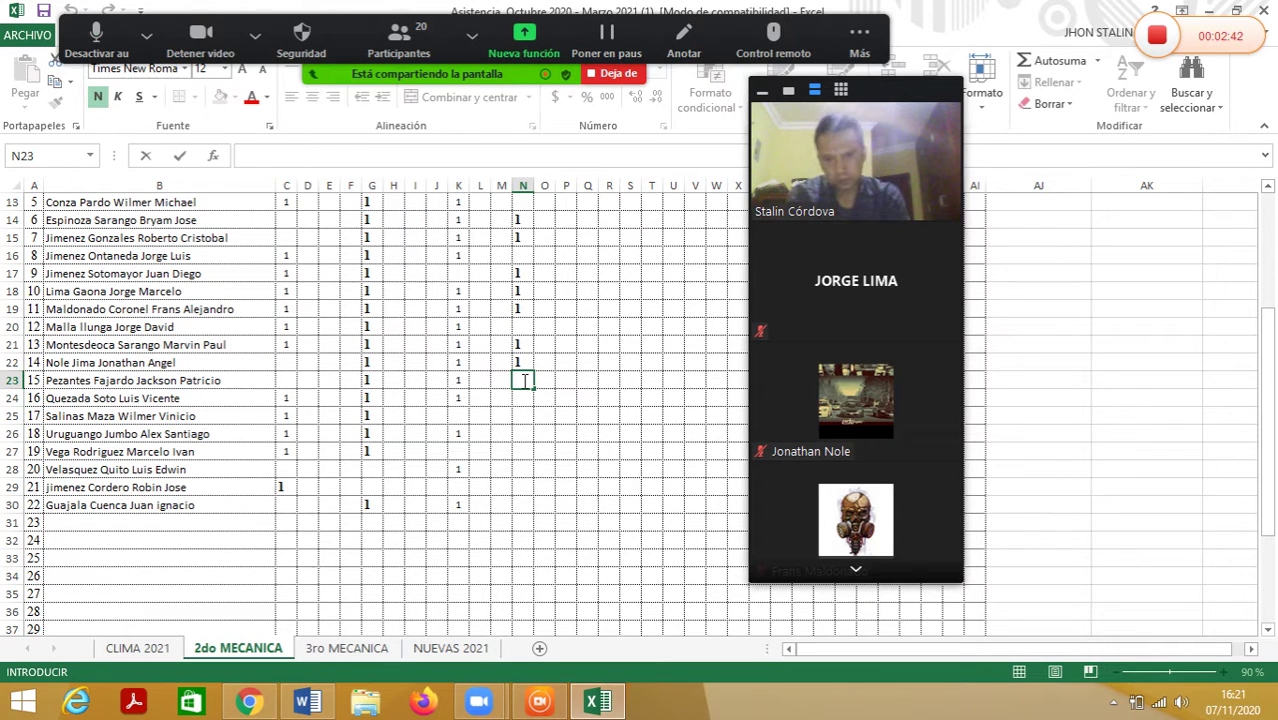
pyautogui.write('1')
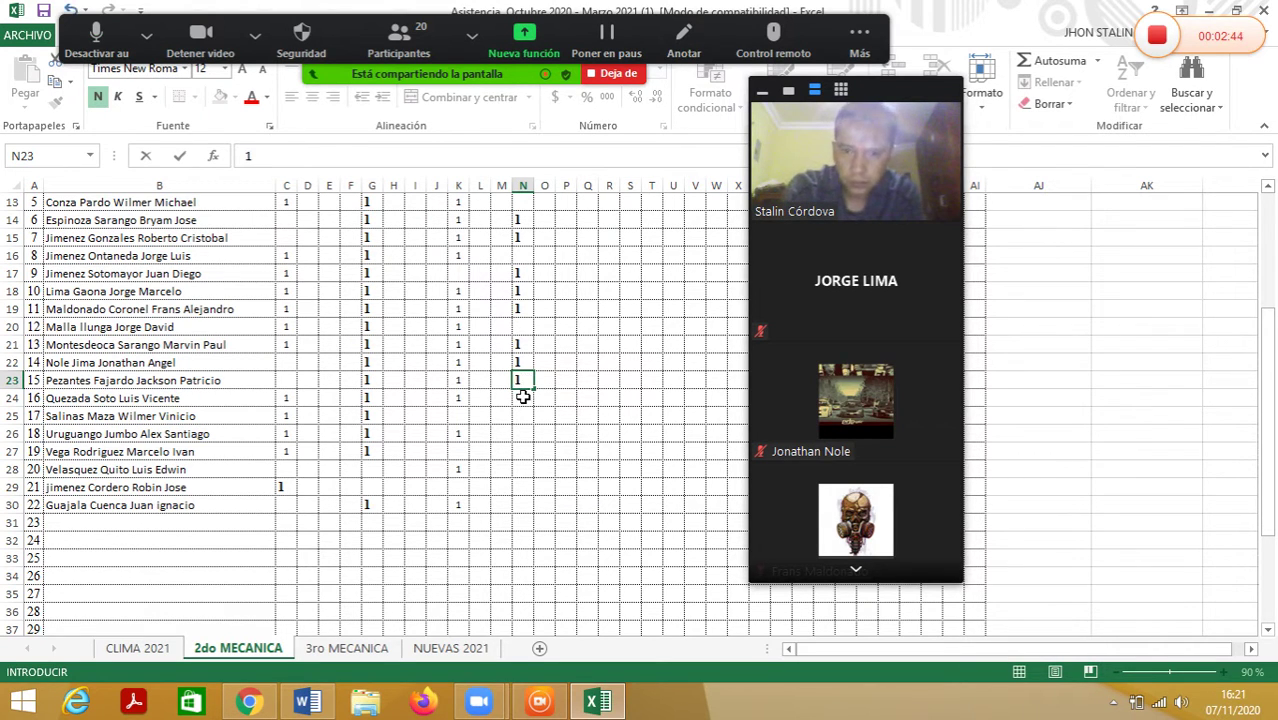
pyautogui.press('Return')
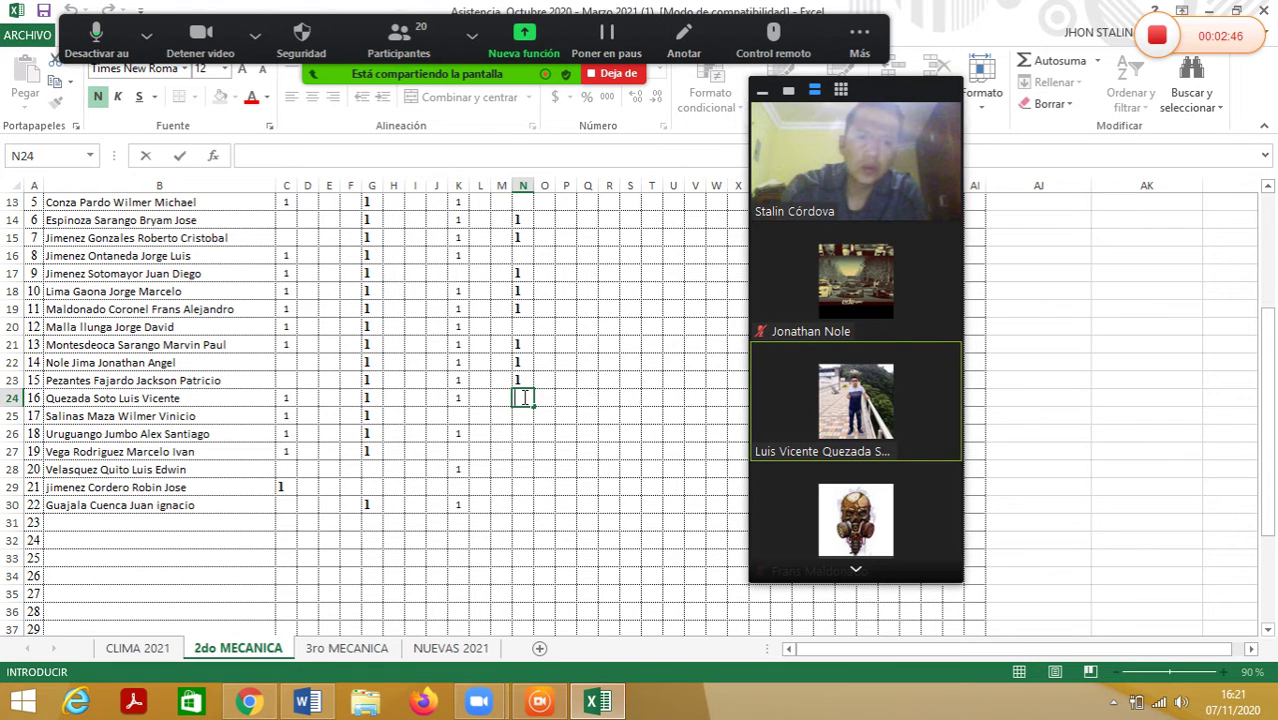
pyautogui.write('1')
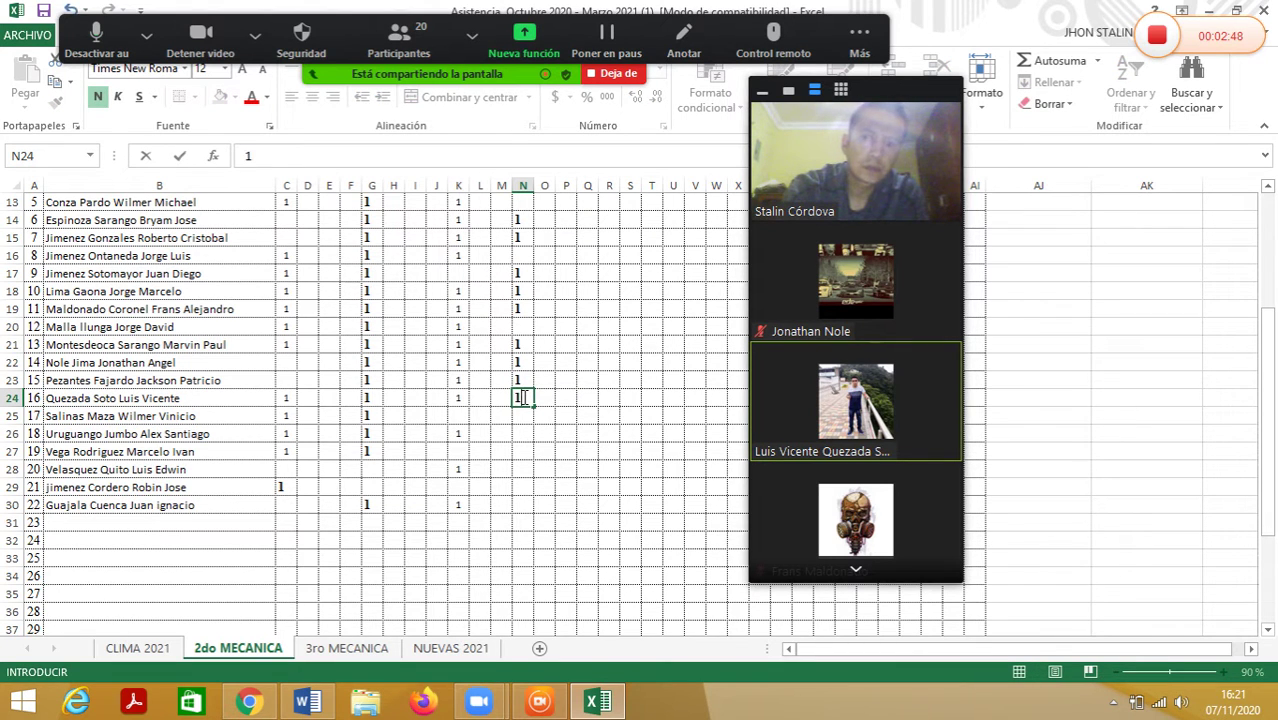
pyautogui.press('Return')
pyautogui.doubleClick(523, 416)
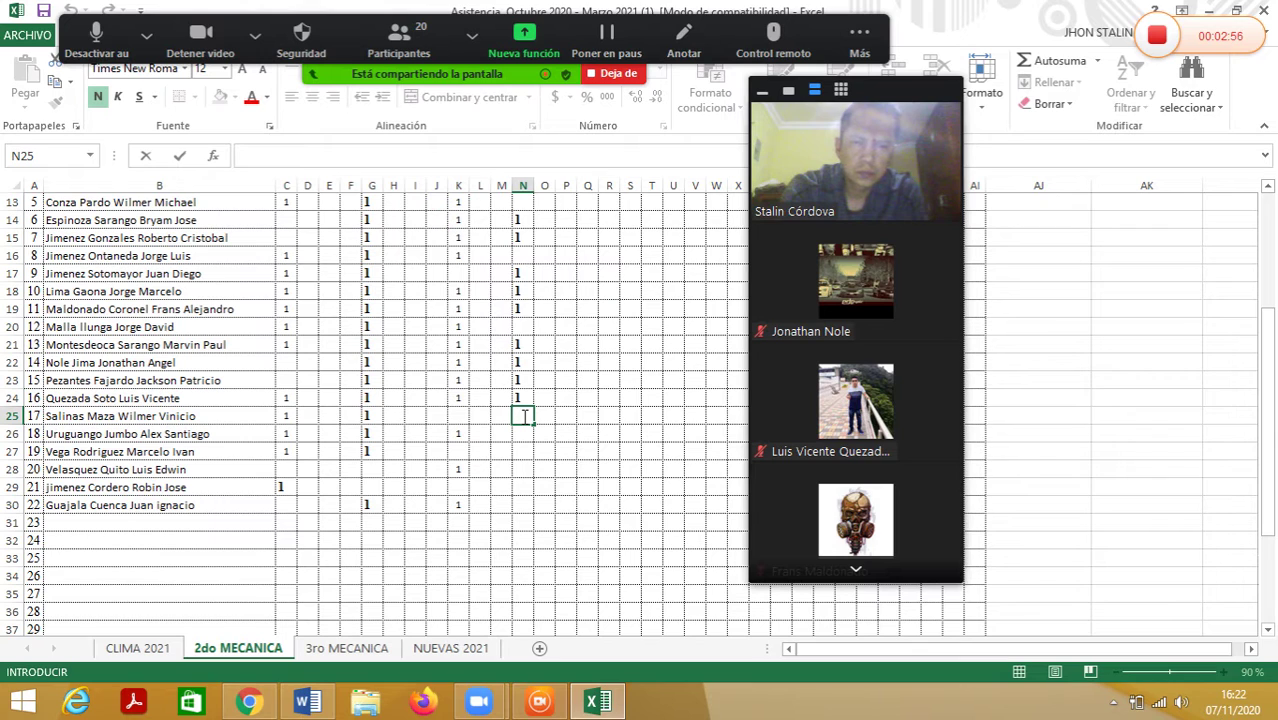
pyautogui.write('1')
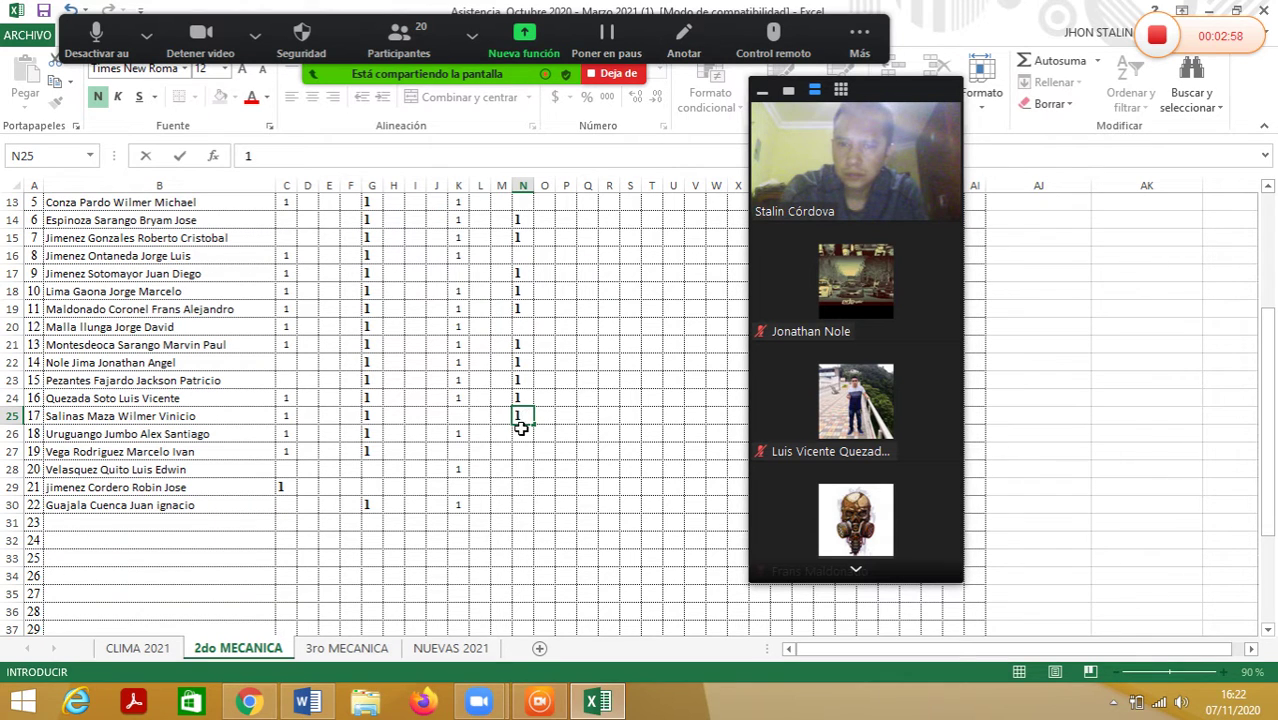
# Step: Mark students 18 and 19 as present on day 12 by entering 1 in cells N26 and N27
pyautogui.doubleClick(521, 430)
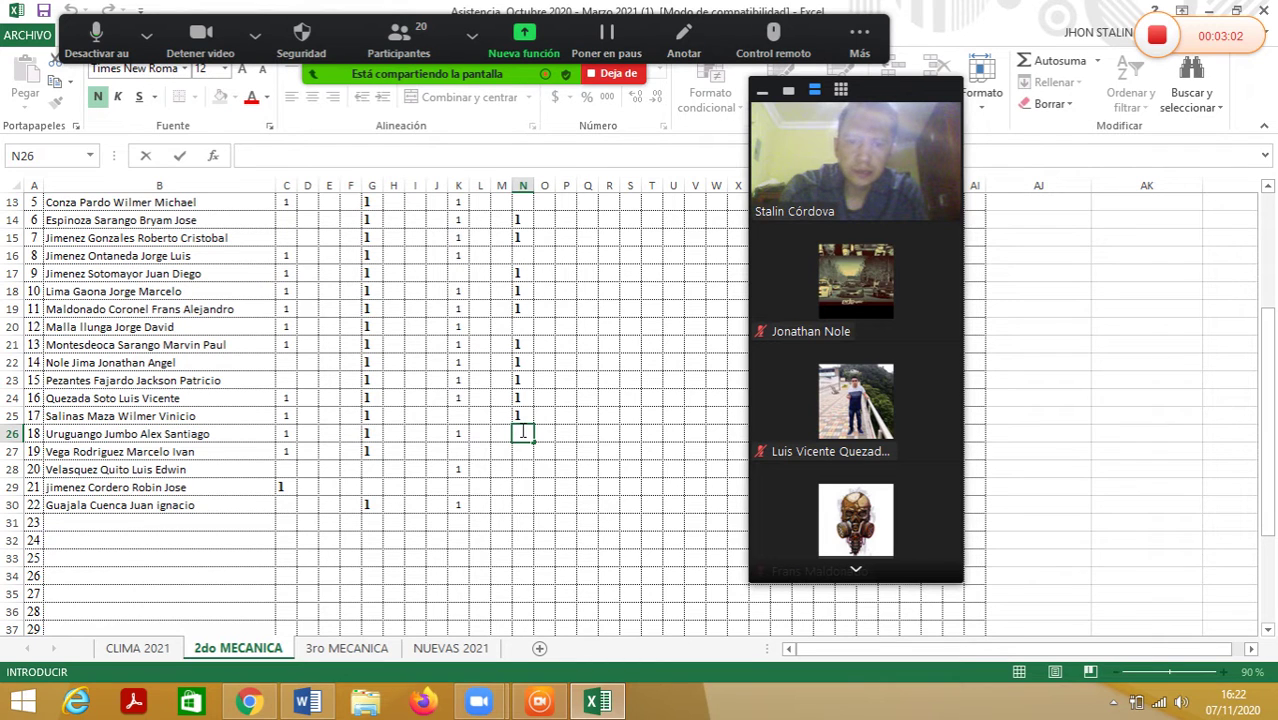
pyautogui.write('1')
pyautogui.doubleClick(522, 451)
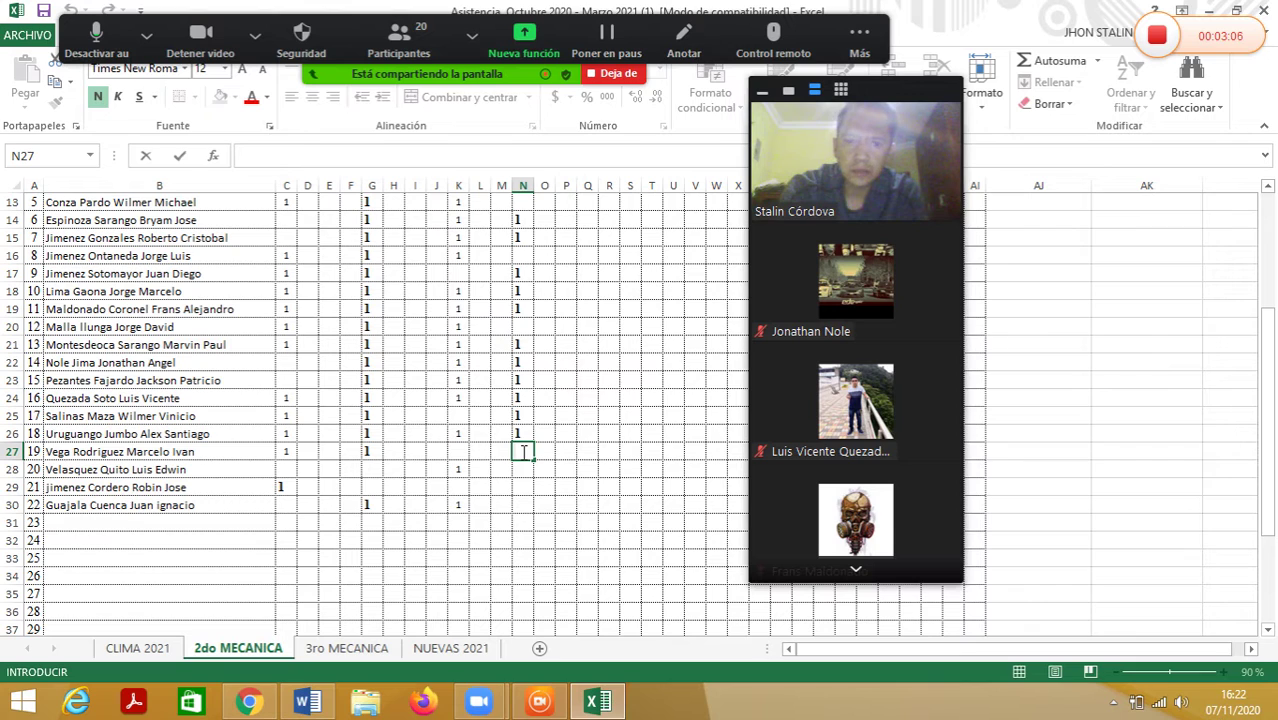
pyautogui.write('1')
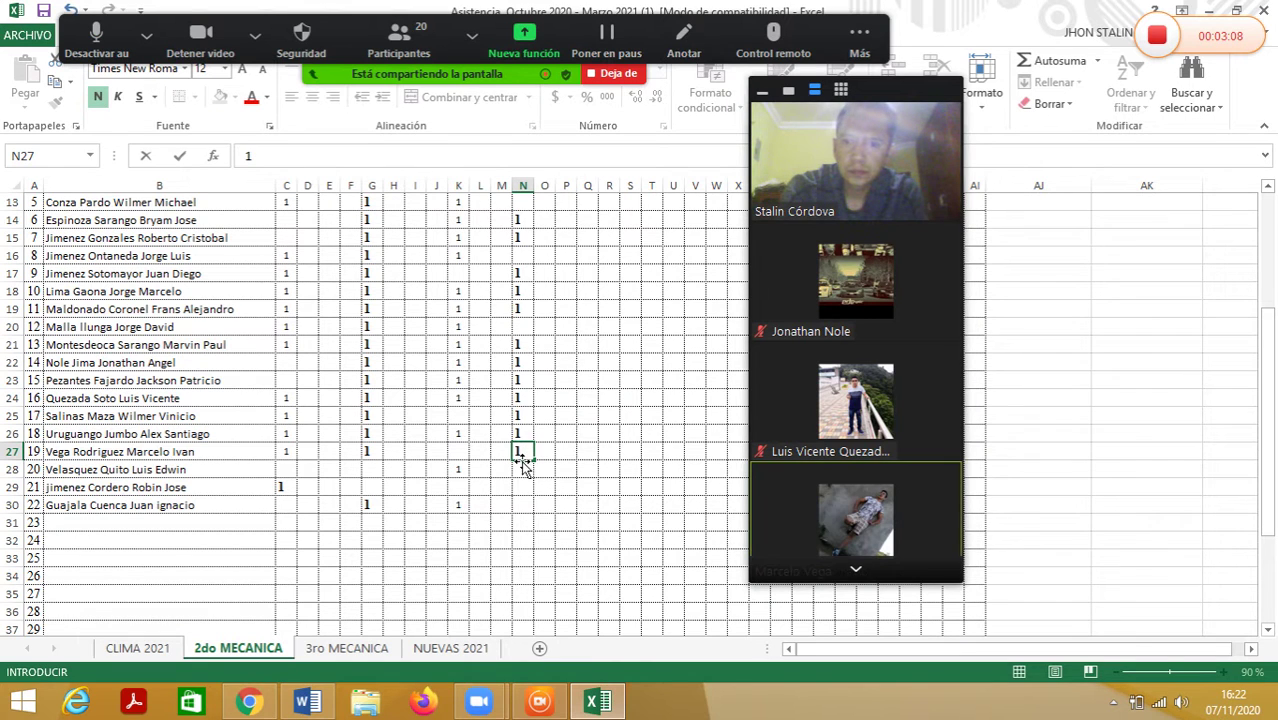
# Step: Leave student 20 blank on day 12, enter 1 for students 21 and 22 in N29 and N30, and save the workbook
pyautogui.click(523, 469)
pyautogui.doubleClick(523, 469)
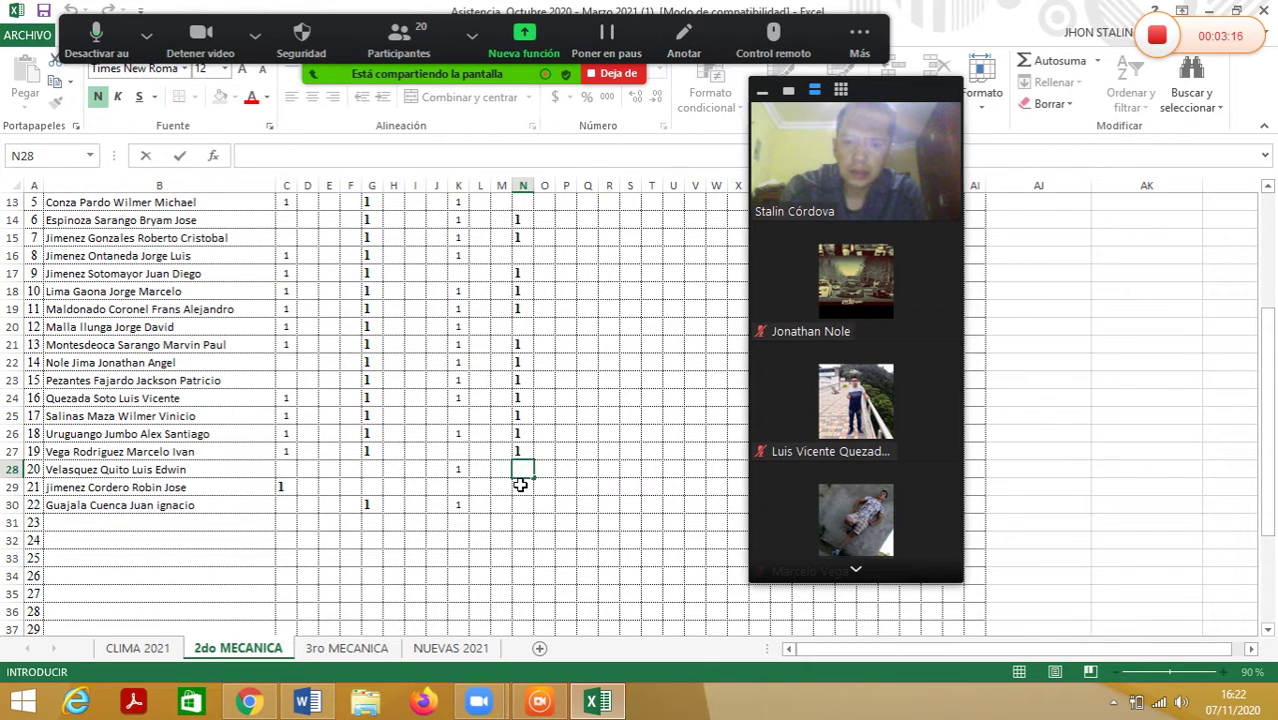
pyautogui.doubleClick(521, 486)
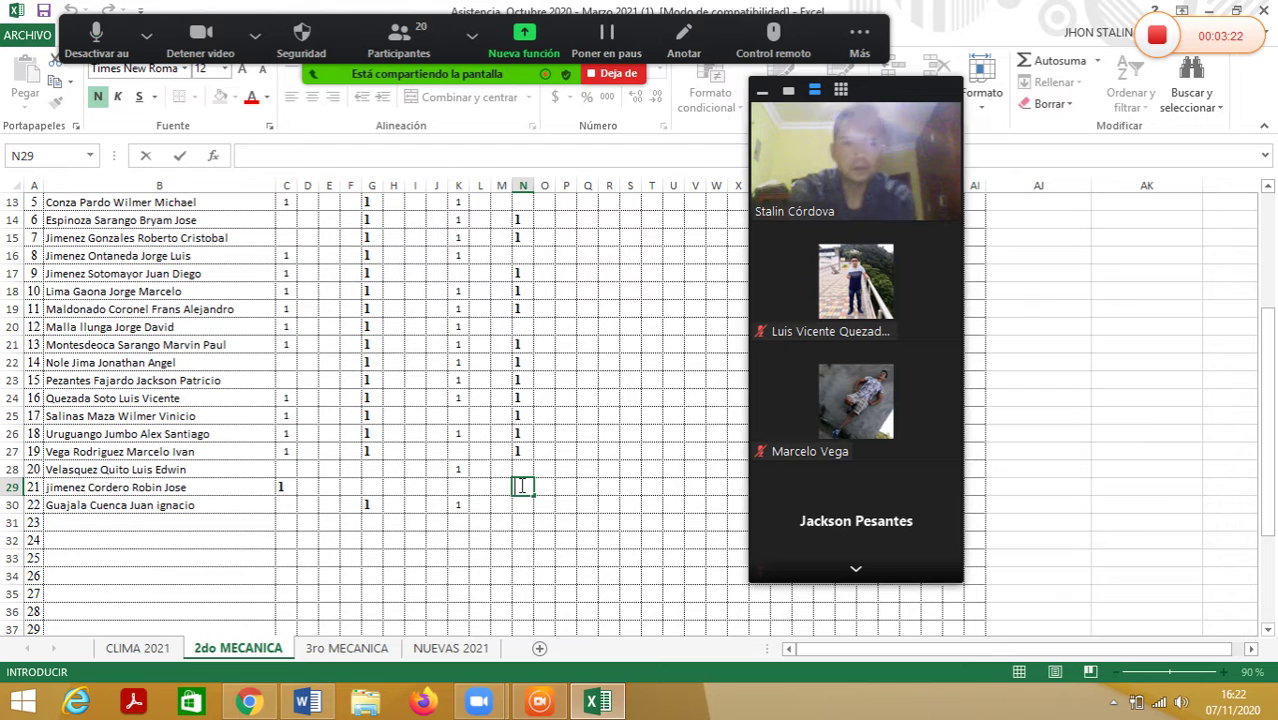
pyautogui.write('1')
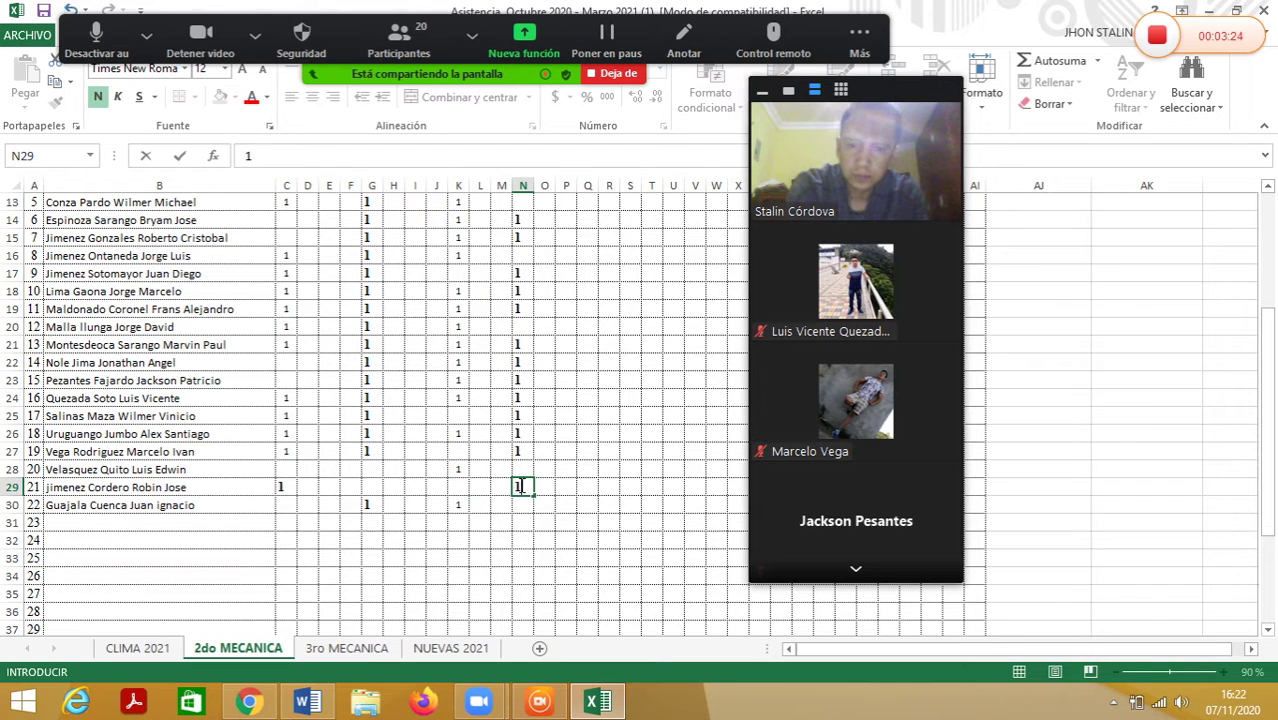
pyautogui.click(518, 506)
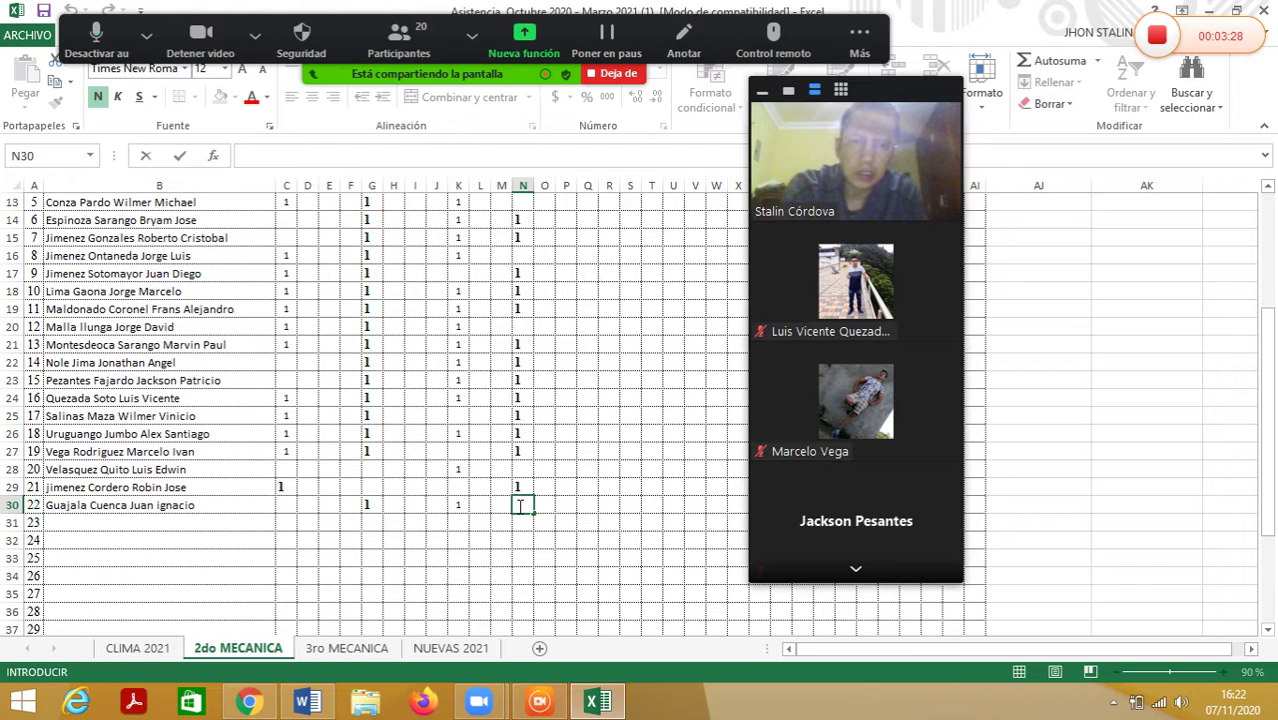
pyautogui.write('1')
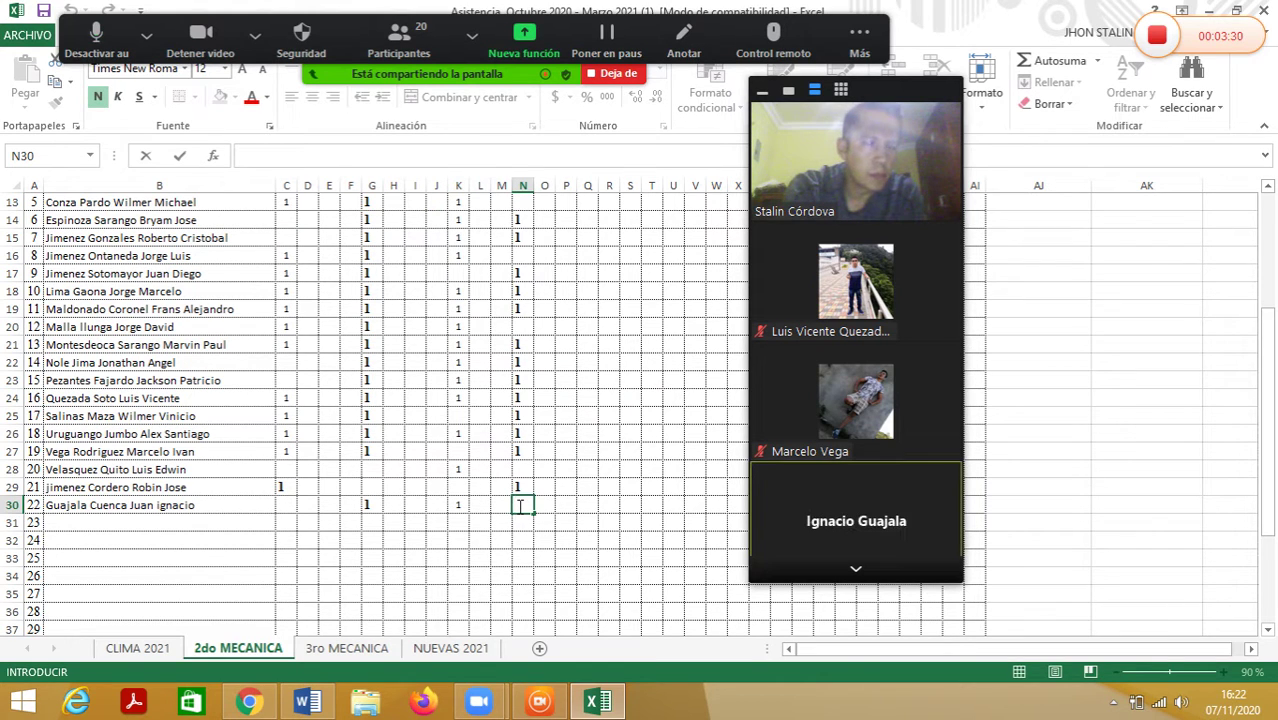
pyautogui.click(42, 12)
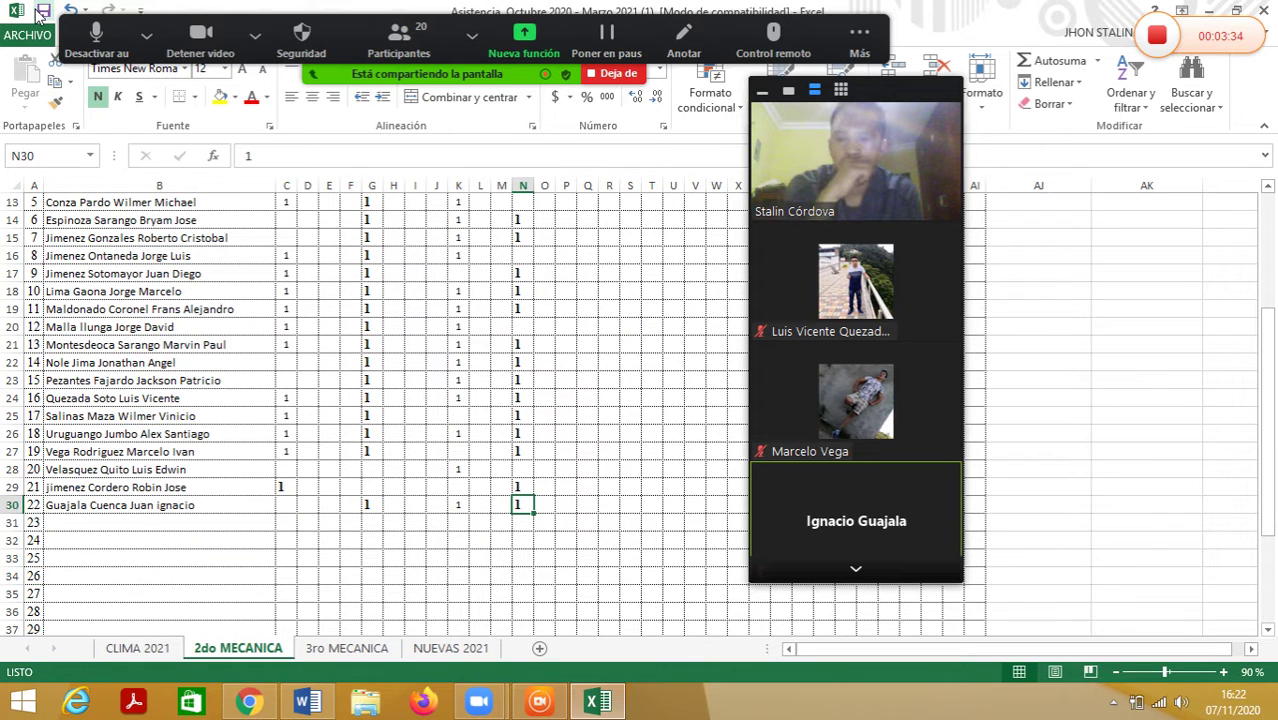
# Step: Switch to Chrome and replace the current Zoom screen share with a share of the Posasistente - Zoom browser window
pyautogui.moveTo(474, 702)
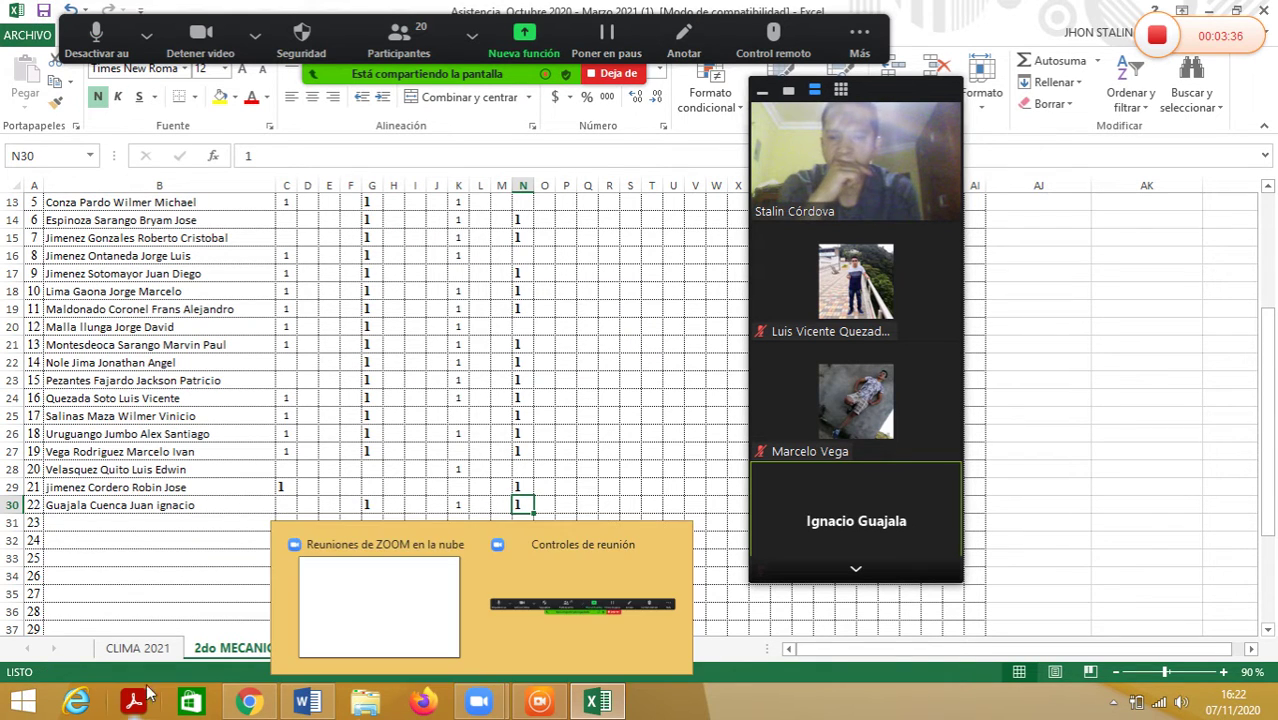
pyautogui.moveTo(255, 706)
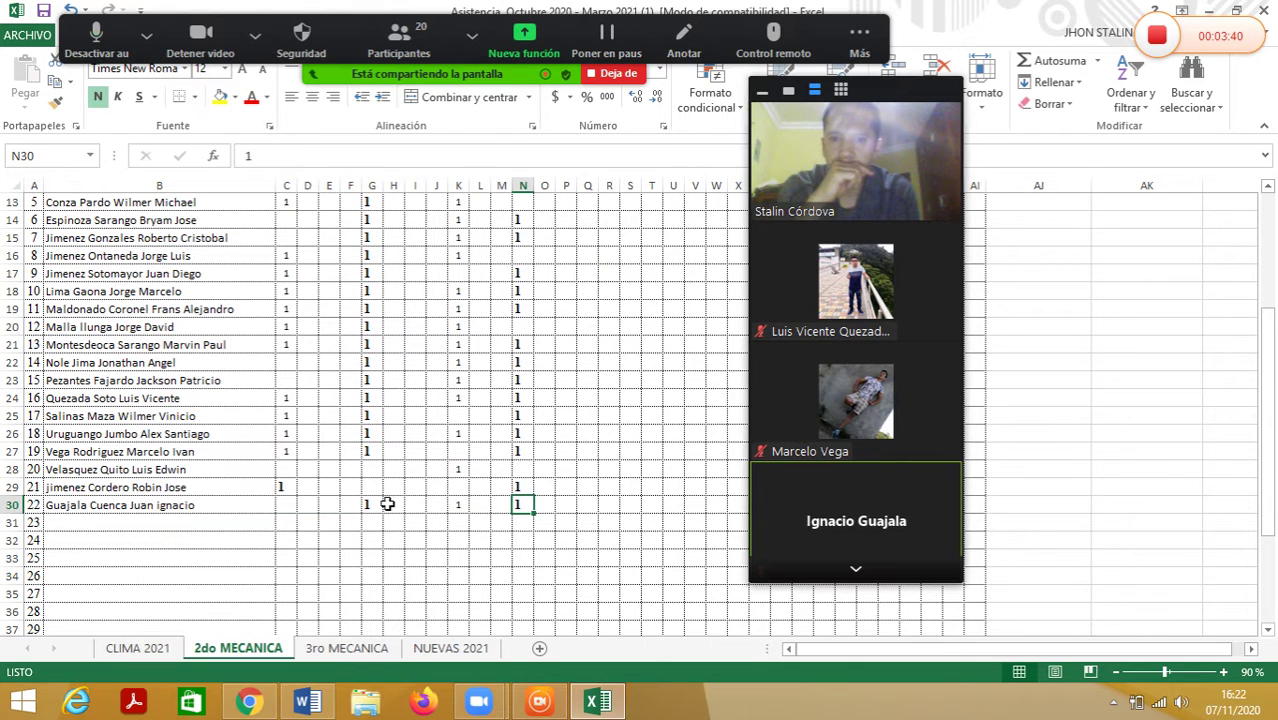
pyautogui.click(272, 705)
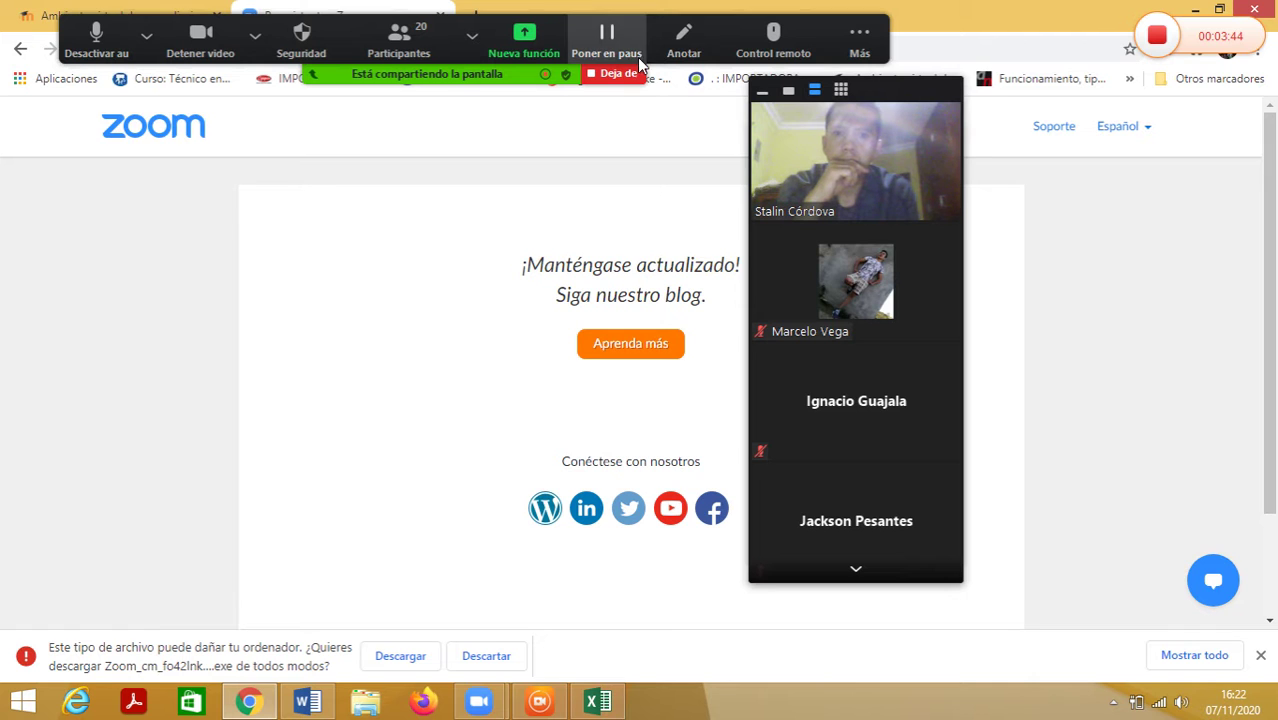
pyautogui.click(618, 73)
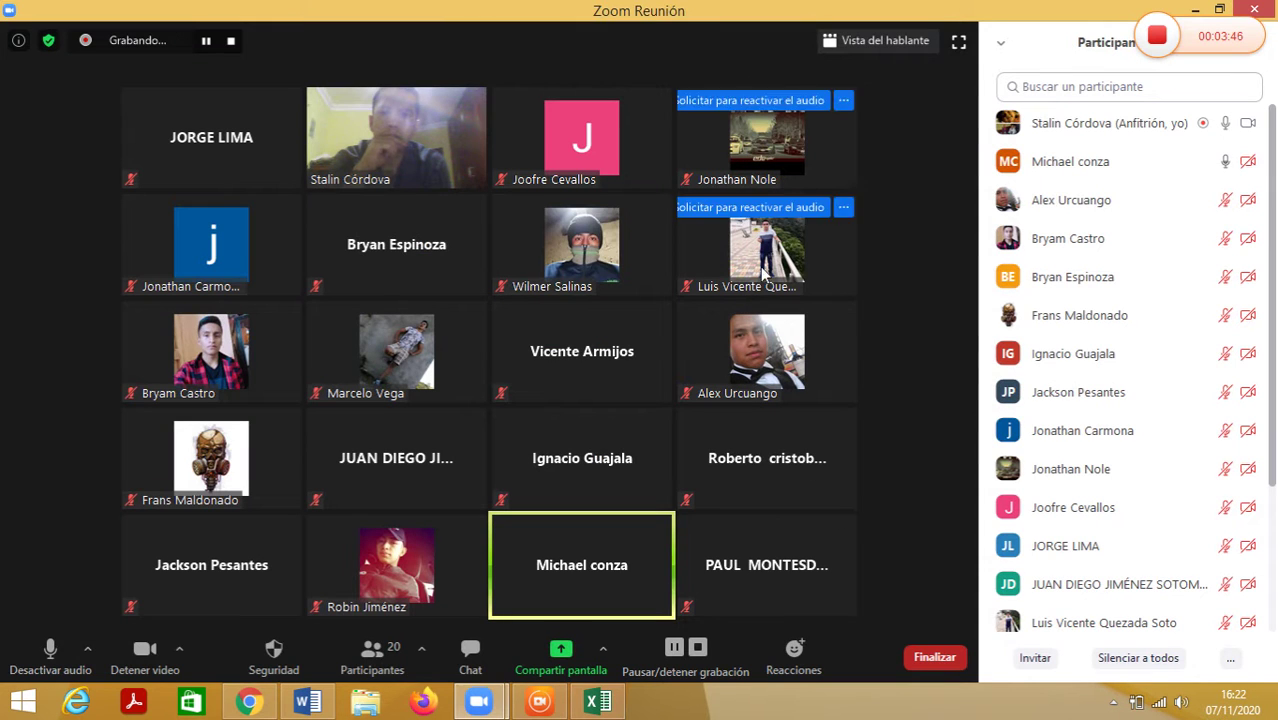
pyautogui.click(556, 662)
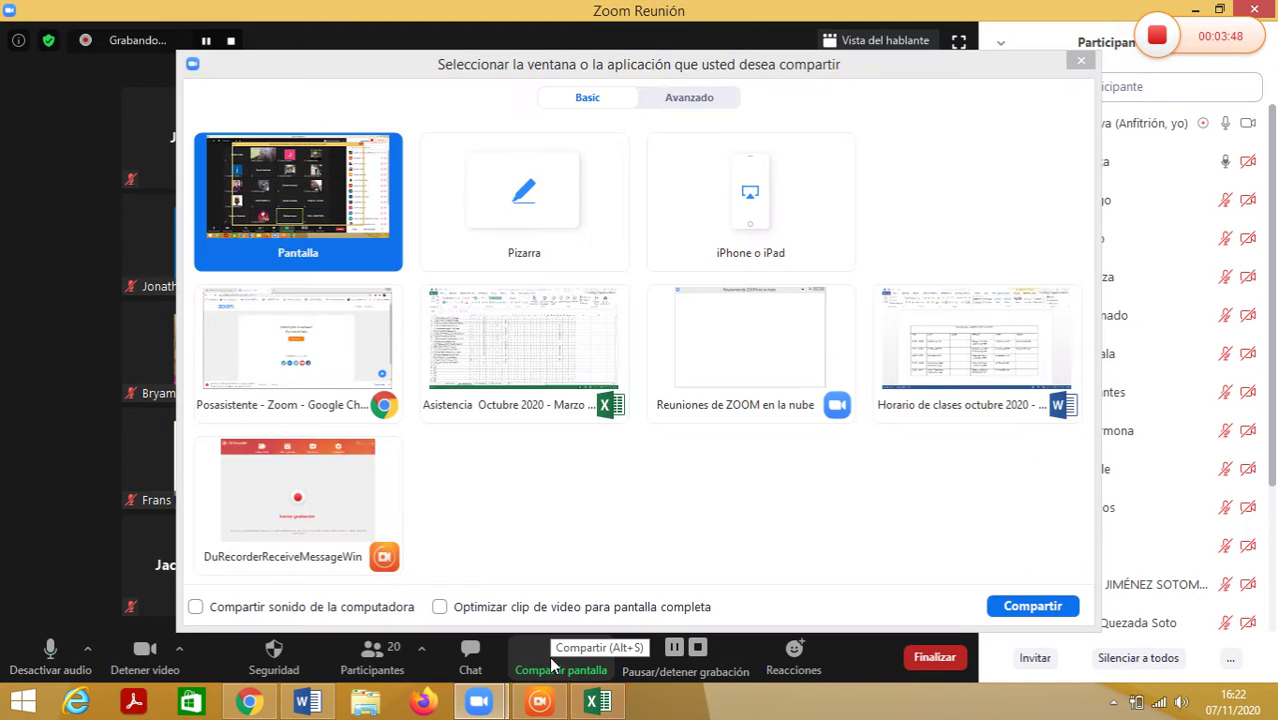
pyautogui.doubleClick(308, 325)
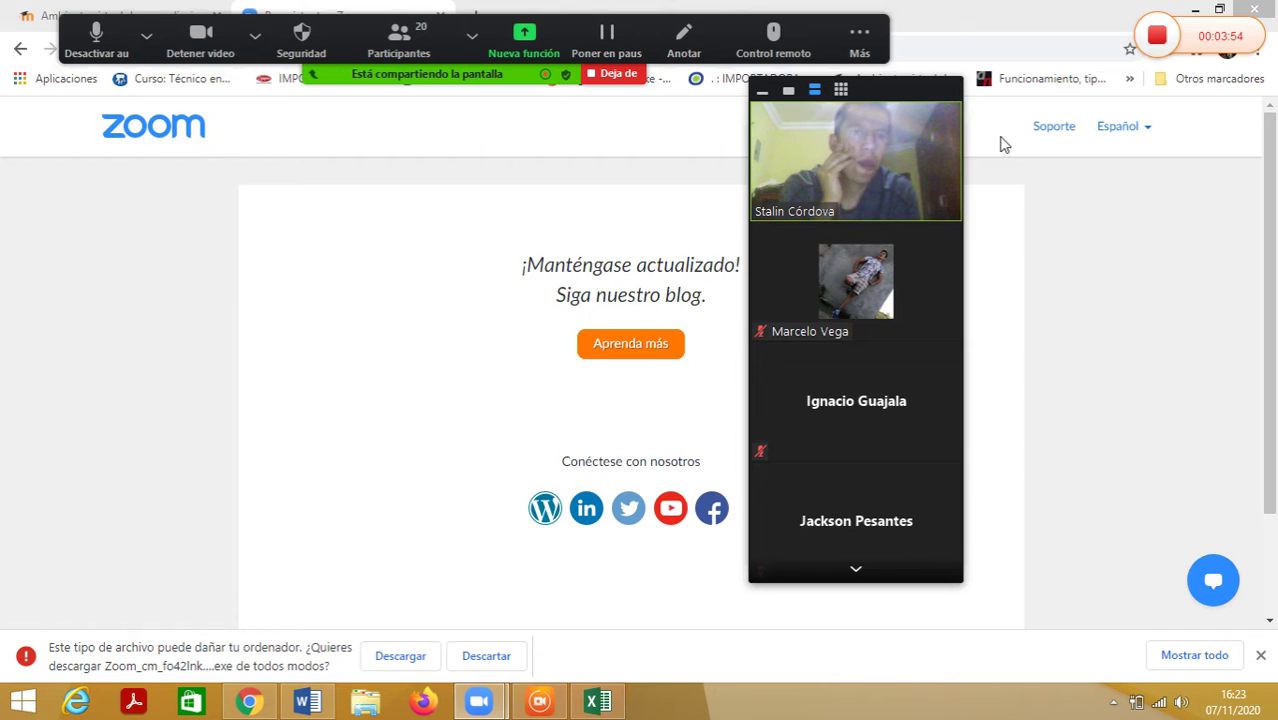
# Step: Move the participant video strip off the bookmarks and open the Ambiente virtual bookmark in the browser
pyautogui.moveTo(927, 88); pyautogui.dragTo(193, 84)
pyautogui.click(255, 35)
pyautogui.click(883, 80)
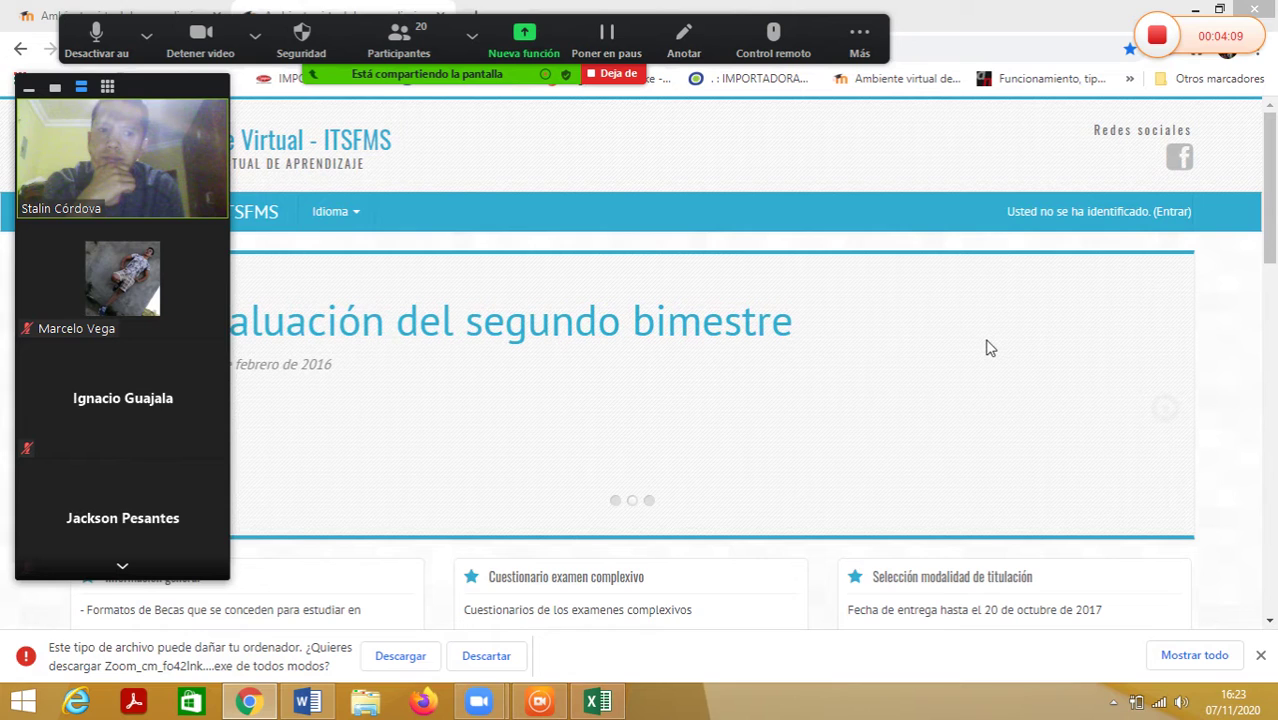
# Step: Reposition the floating meeting controls to uncover the browser tabs, and open the login page of the virtual learning environment
pyautogui.click(471, 38)
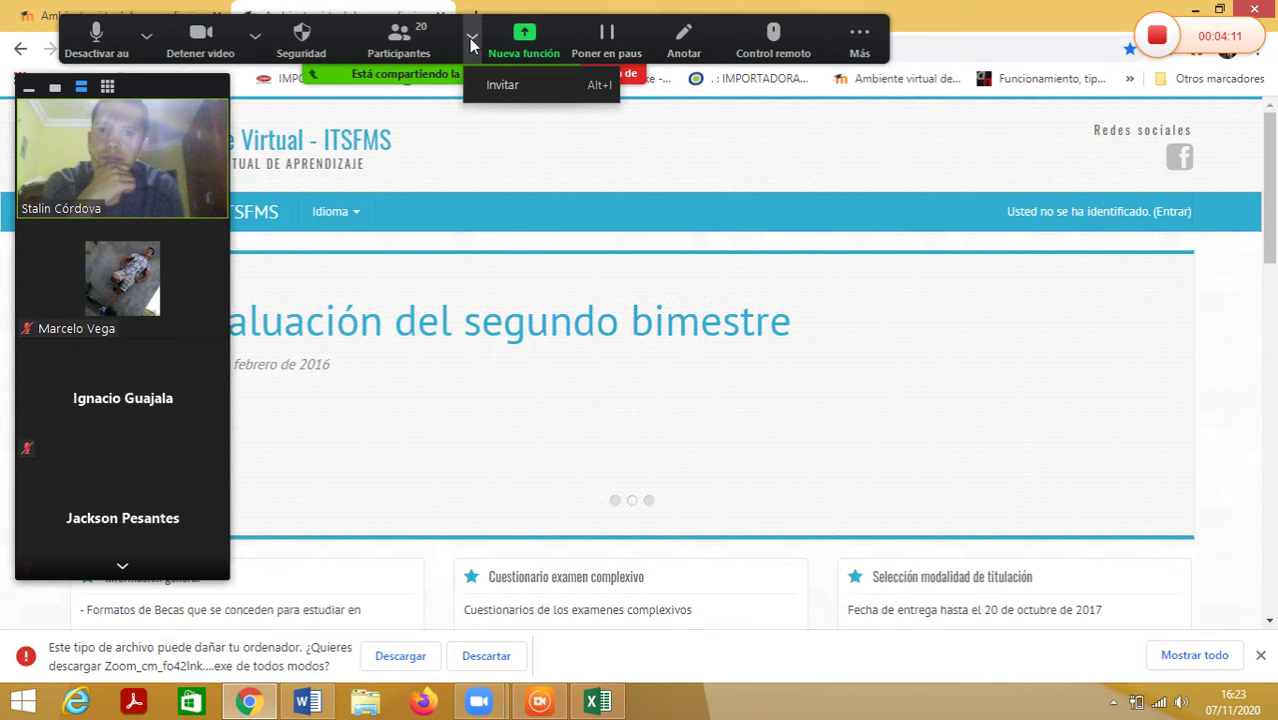
pyautogui.click(471, 38)
pyautogui.moveTo(566, 48); pyautogui.dragTo(598, 40)
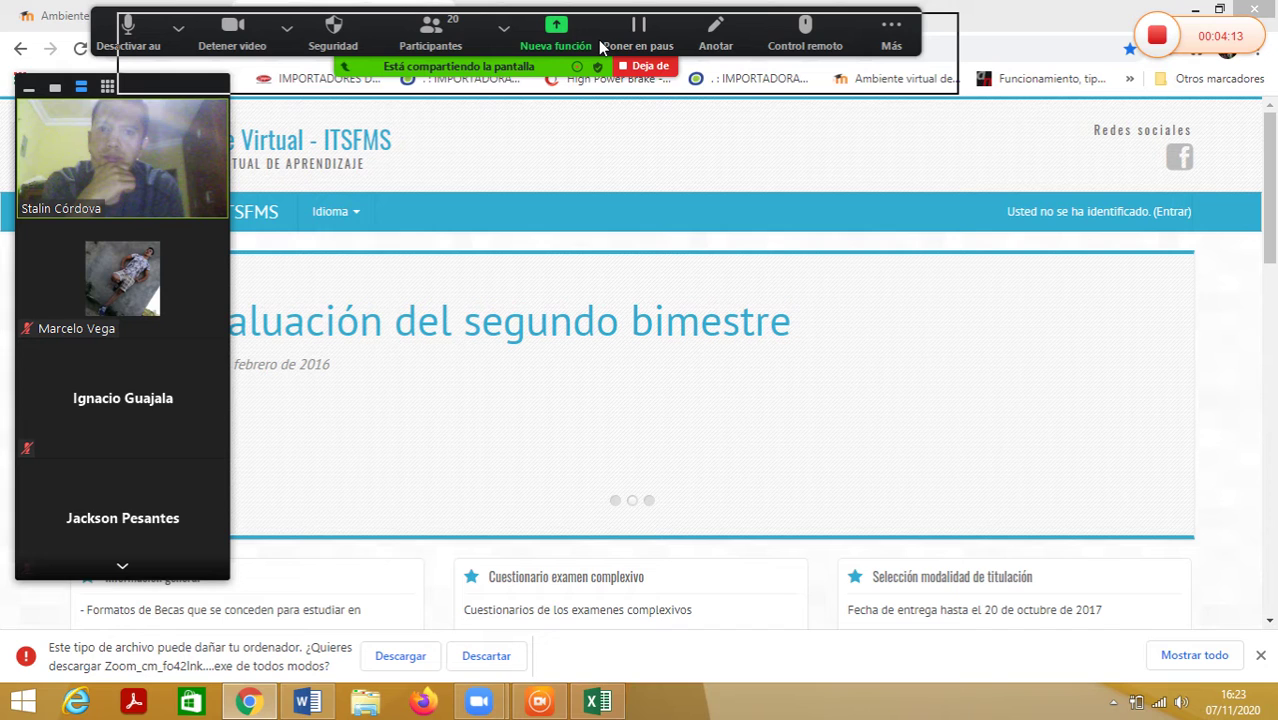
pyautogui.moveTo(598, 40); pyautogui.dragTo(780, 44)
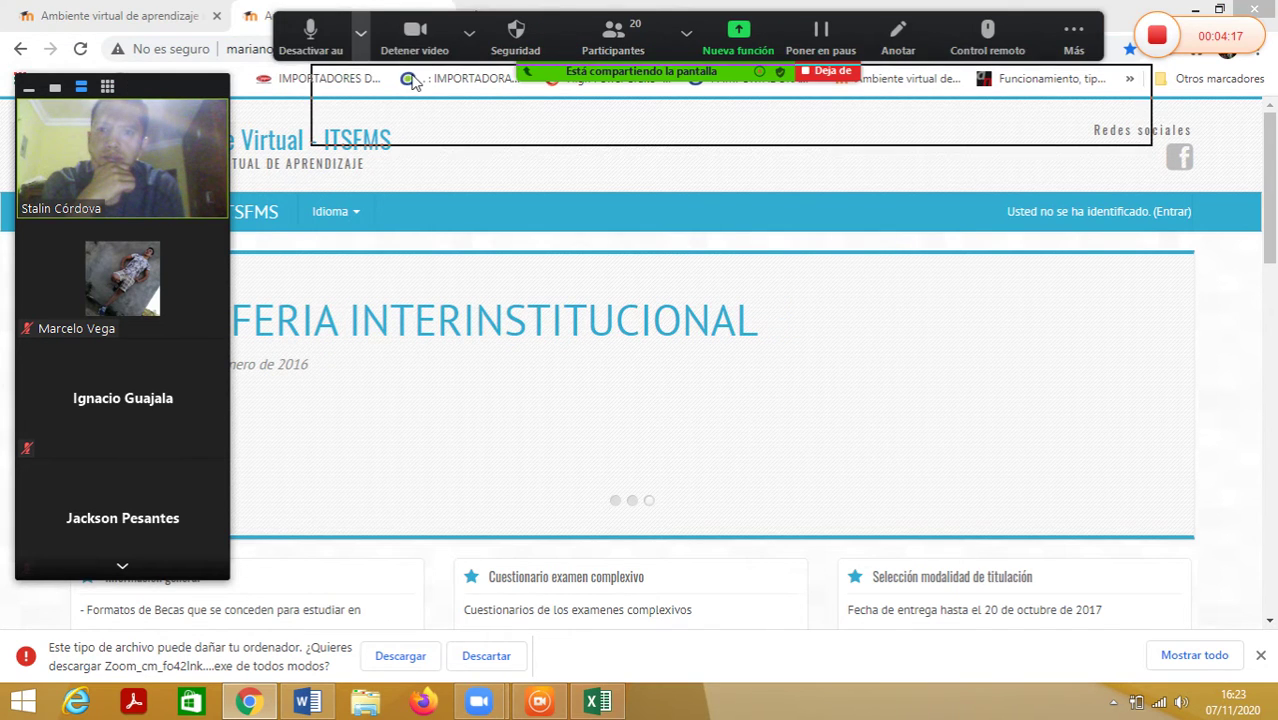
pyautogui.click(361, 33)
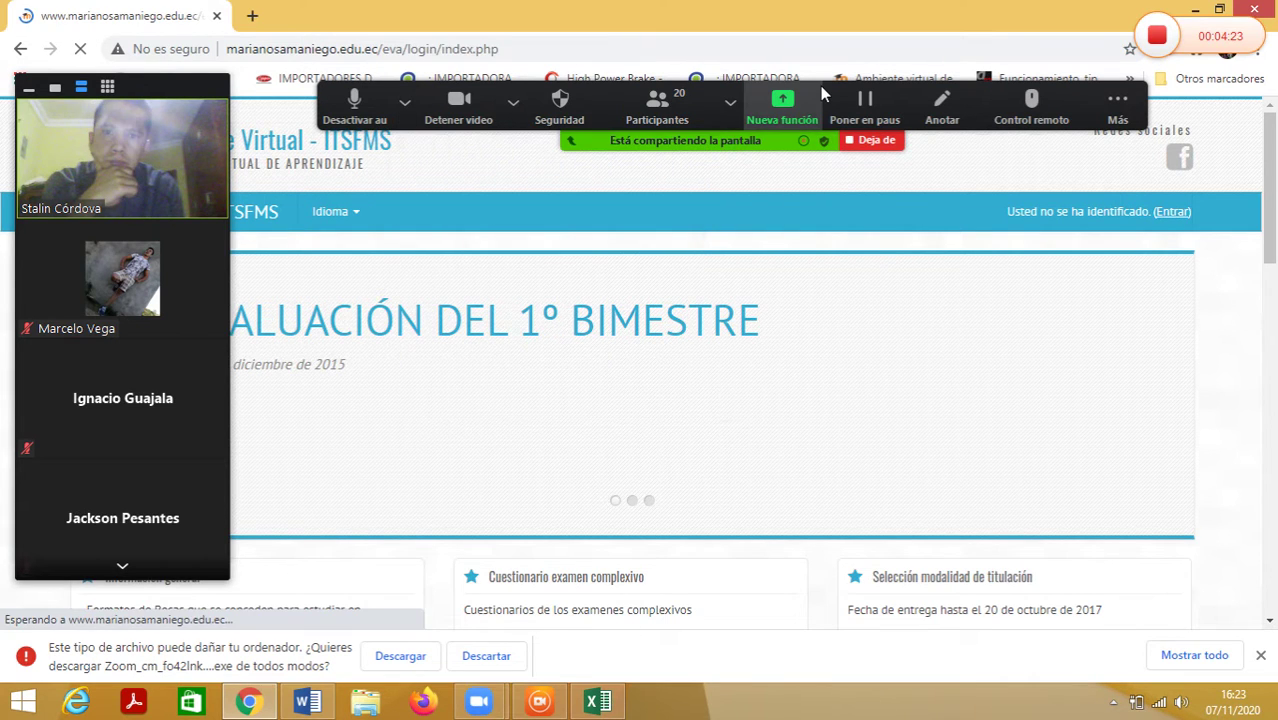
pyautogui.moveTo(822, 94); pyautogui.dragTo(793, 23)
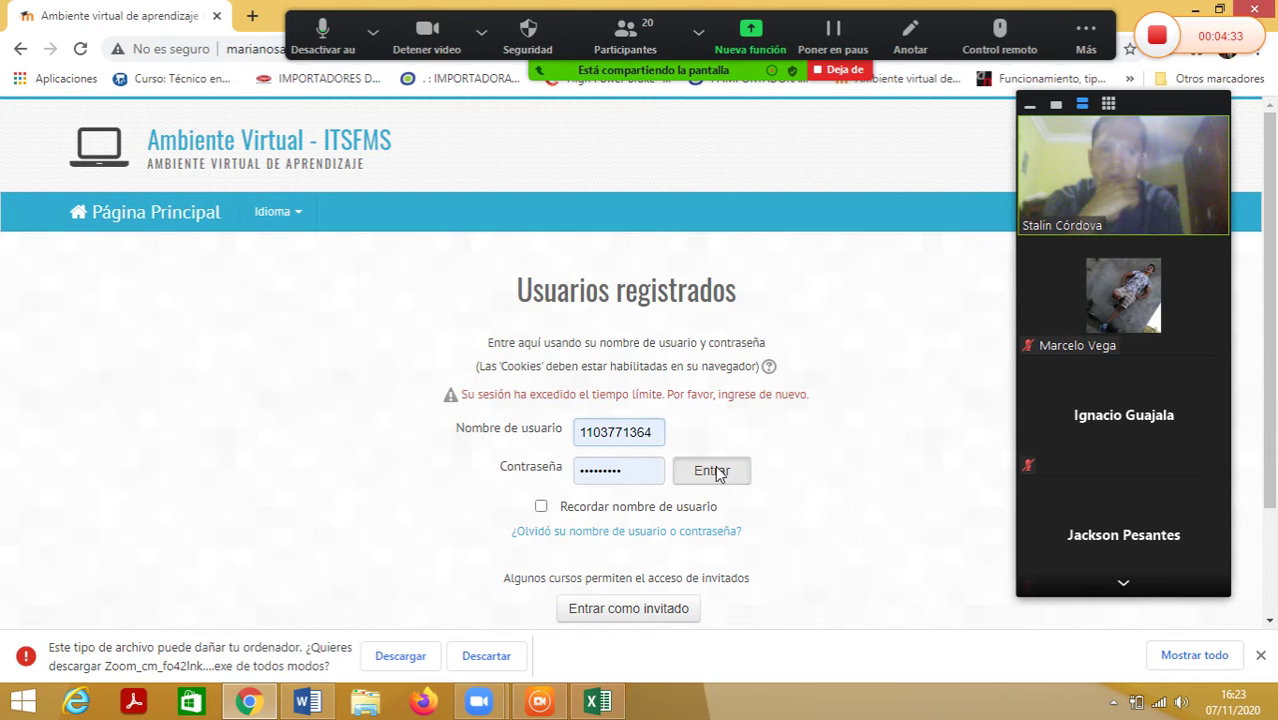
# Step: Log in with the prefilled credentials and open the Mecánica automotriz category under Octubre 2020 - Marzo 2021
pyautogui.click(716, 472)
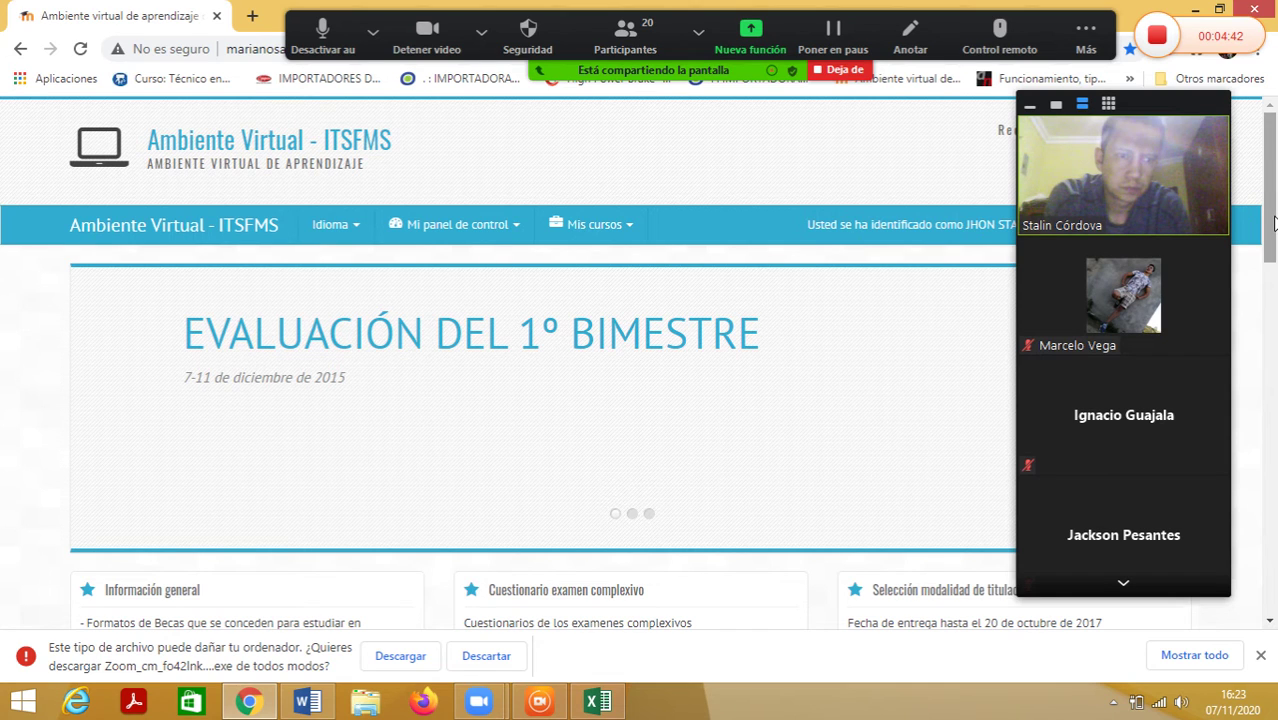
pyautogui.scroll(-10, 344, 502)
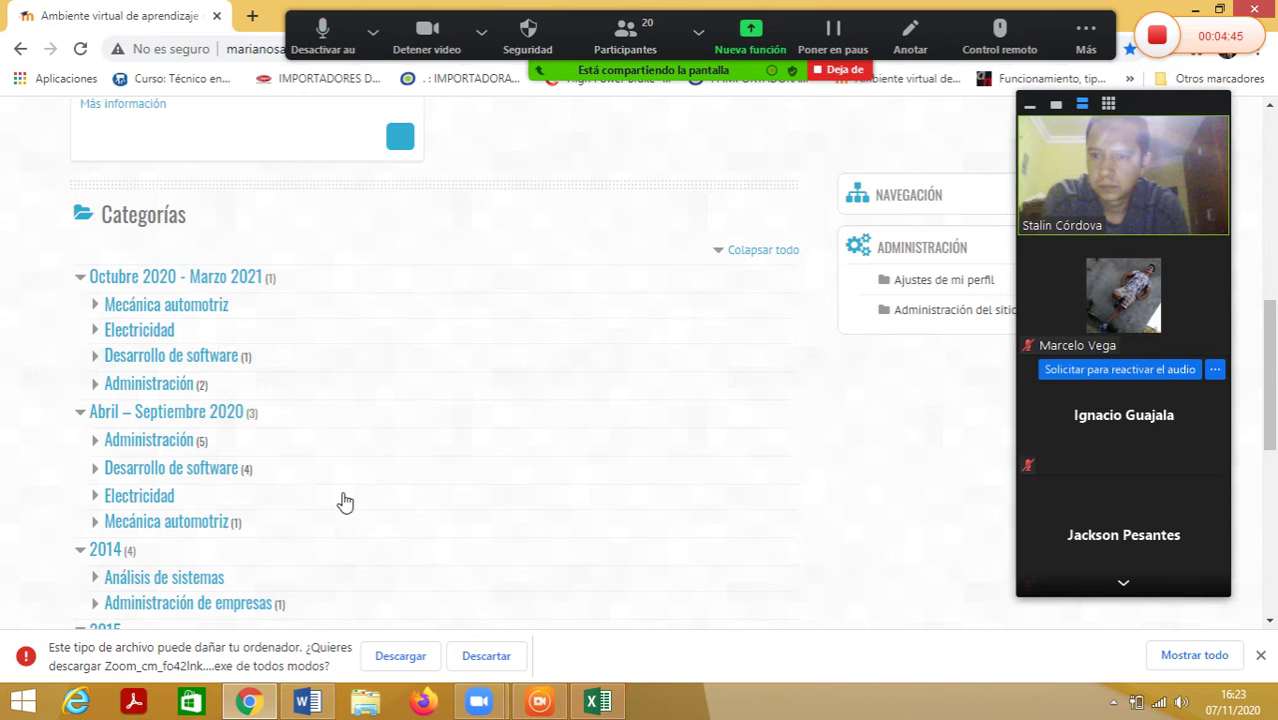
pyautogui.click(168, 308)
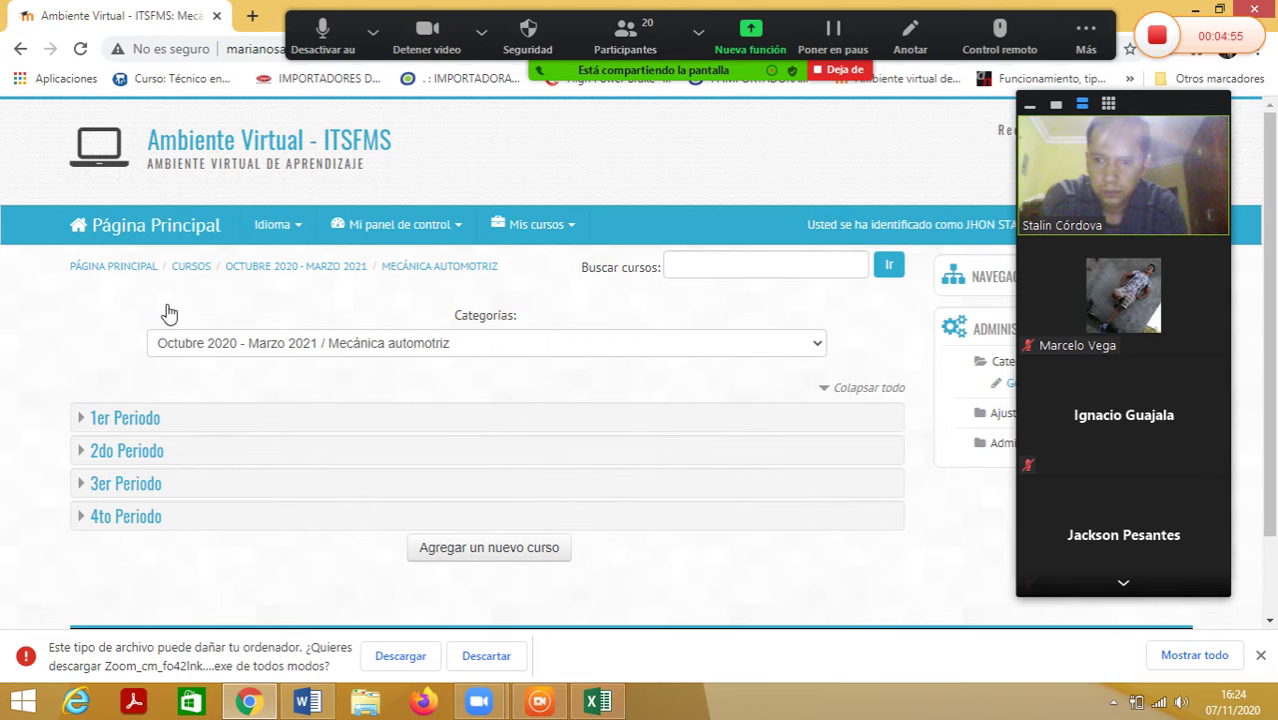
# Step: Open the RECTIFICACIÓN 2020 - 2021 course in the 2do Periodo category and turn on course editing
pyautogui.click(126, 517)
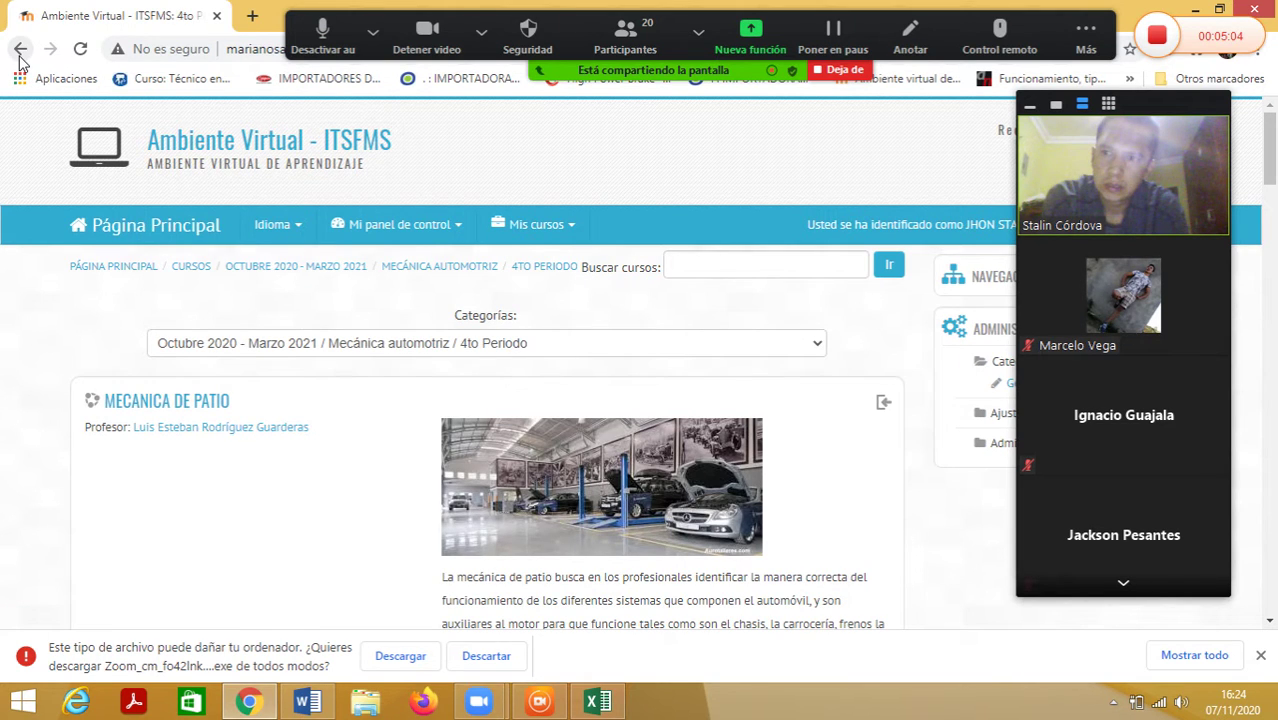
pyautogui.click(20, 52)
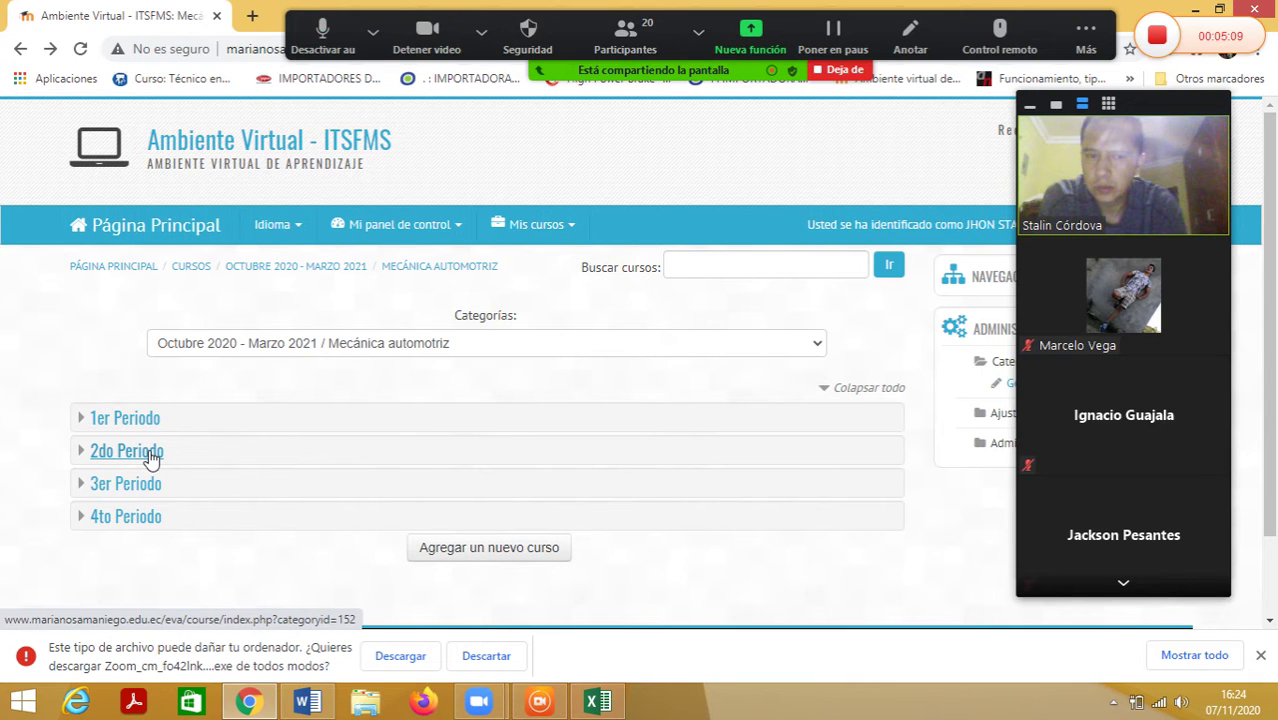
pyautogui.click(150, 456)
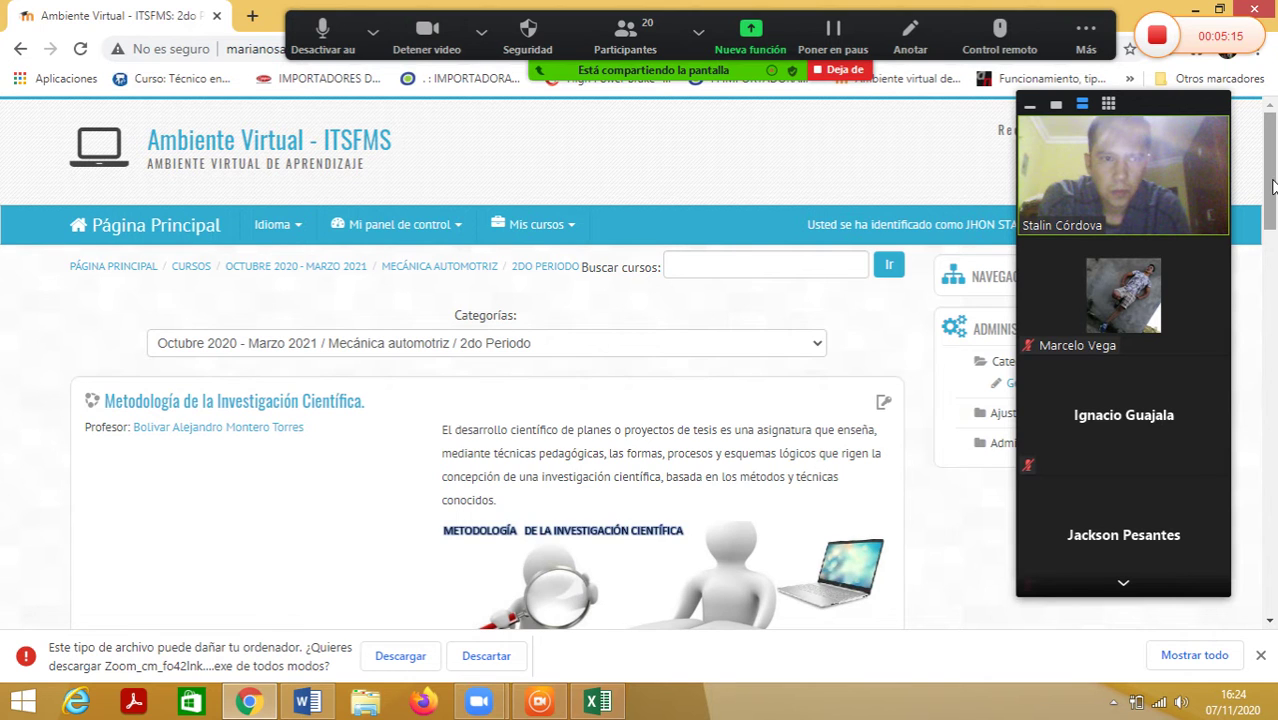
pyautogui.moveTo(1273, 187); pyautogui.dragTo(1252, 321)
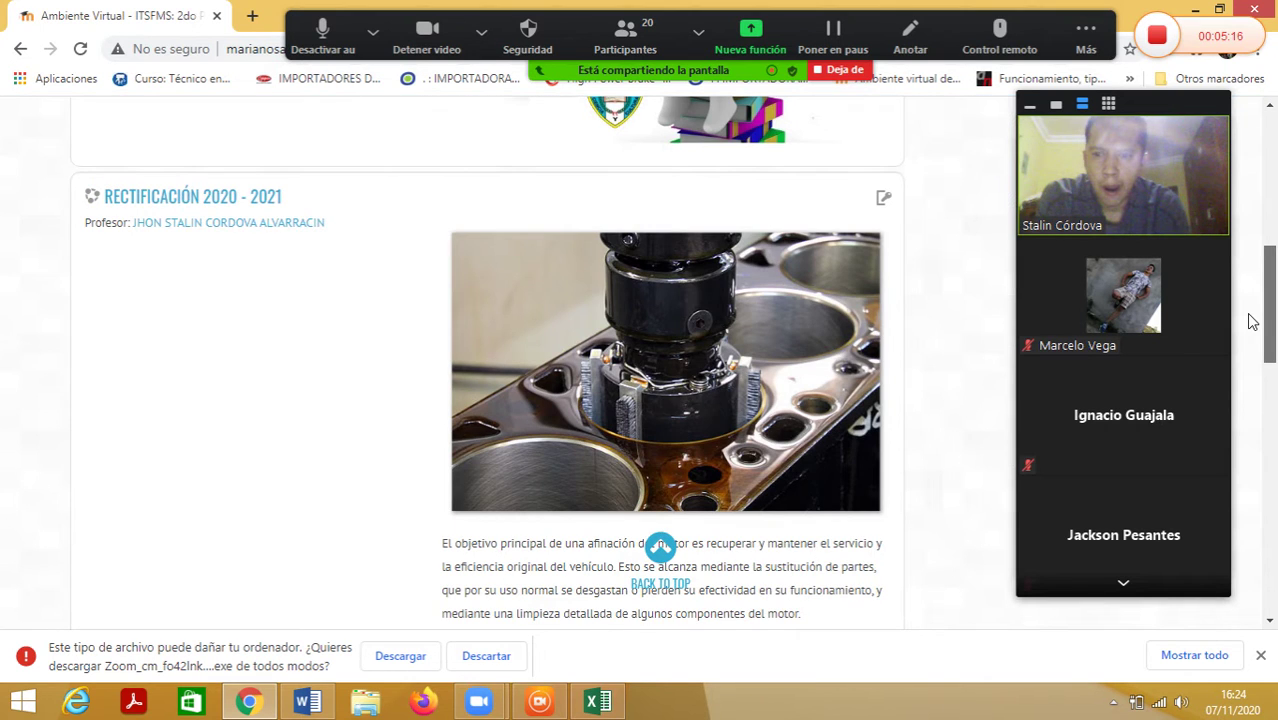
pyautogui.click(203, 205)
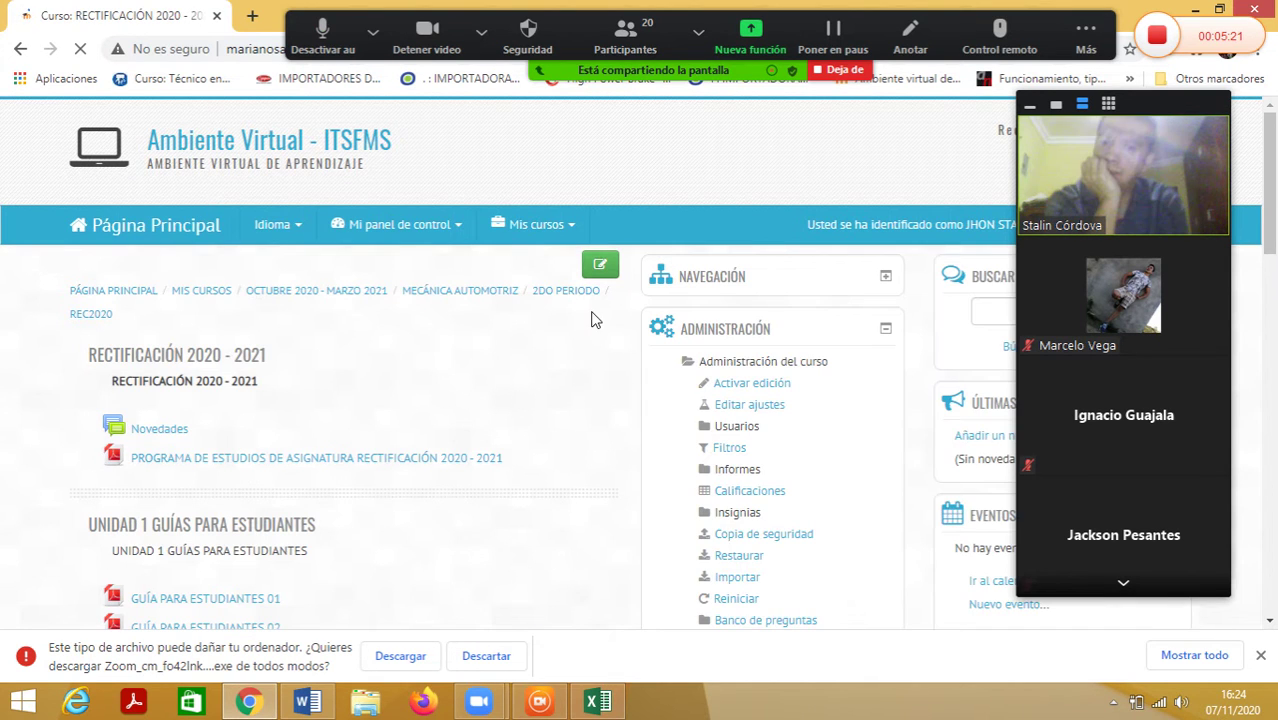
pyautogui.click(598, 268)
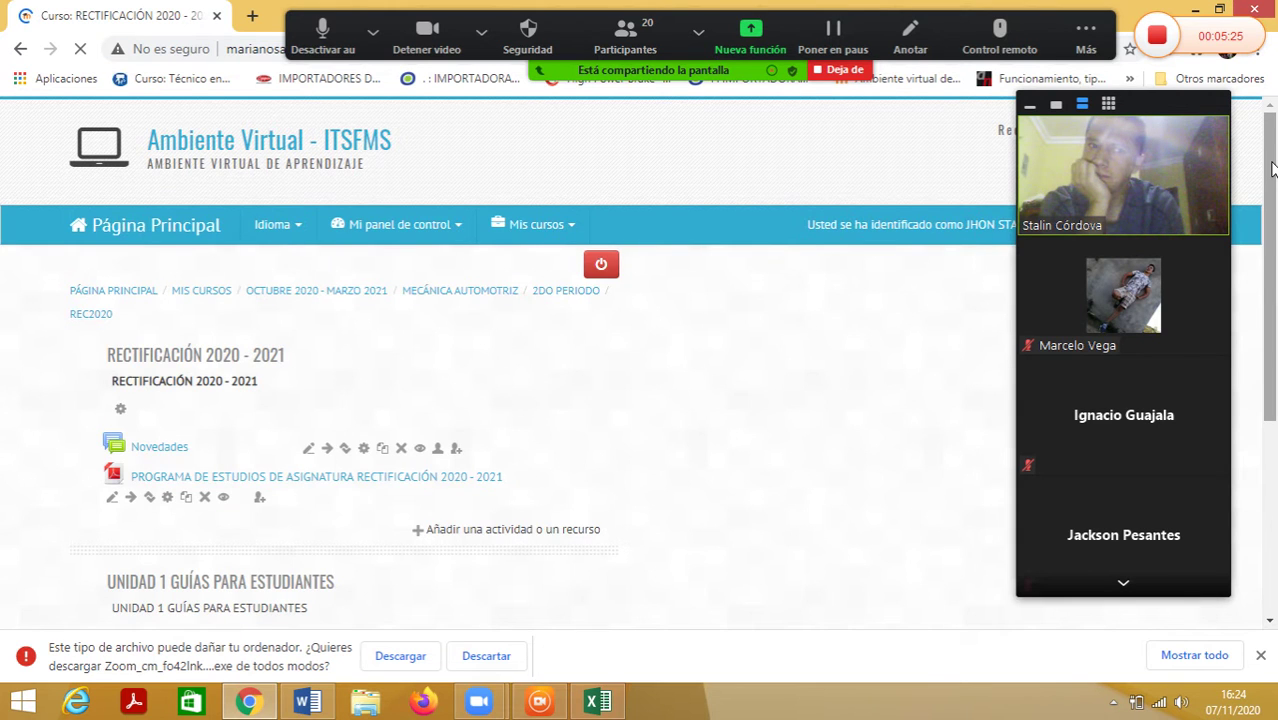
# Step: Open GUÍA PARA ESTUDIANTES 02 from the Unidad 1 guides and go to the DESMONTAJE DEL MOTOR DEL VEHICULO section on page 3
pyautogui.moveTo(1272, 170); pyautogui.dragTo(1235, 258)
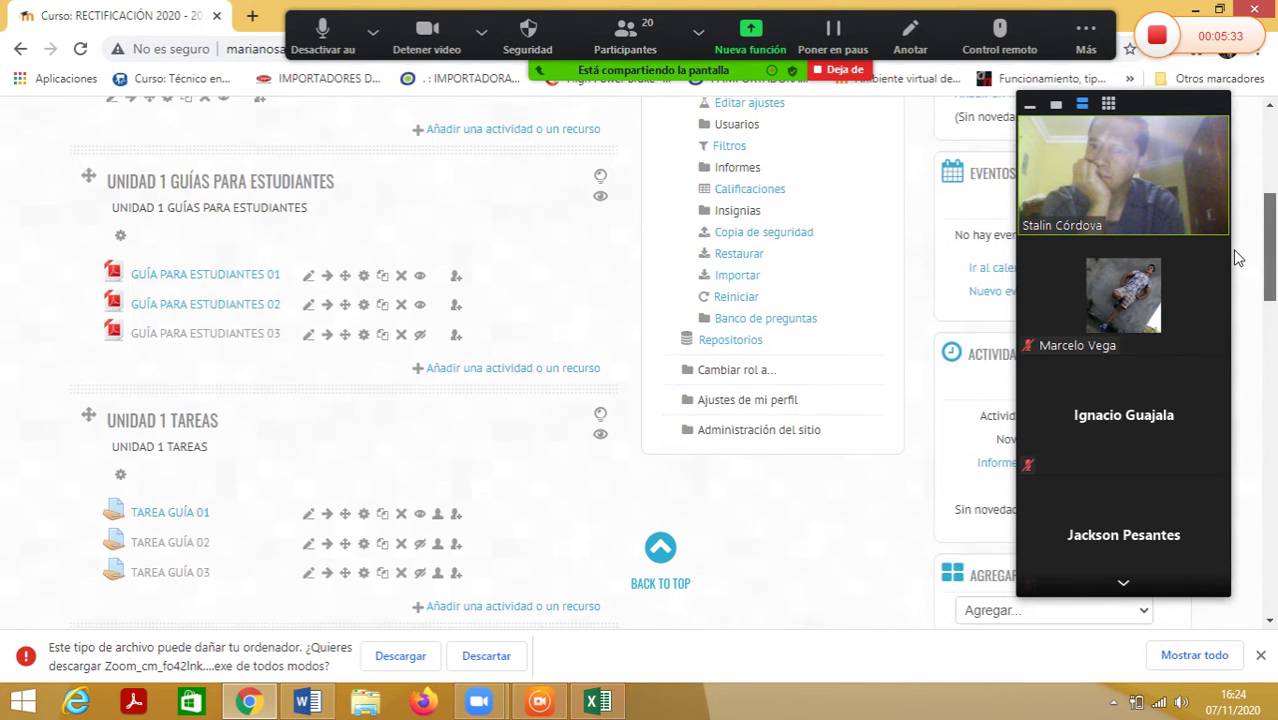
pyautogui.click(226, 310)
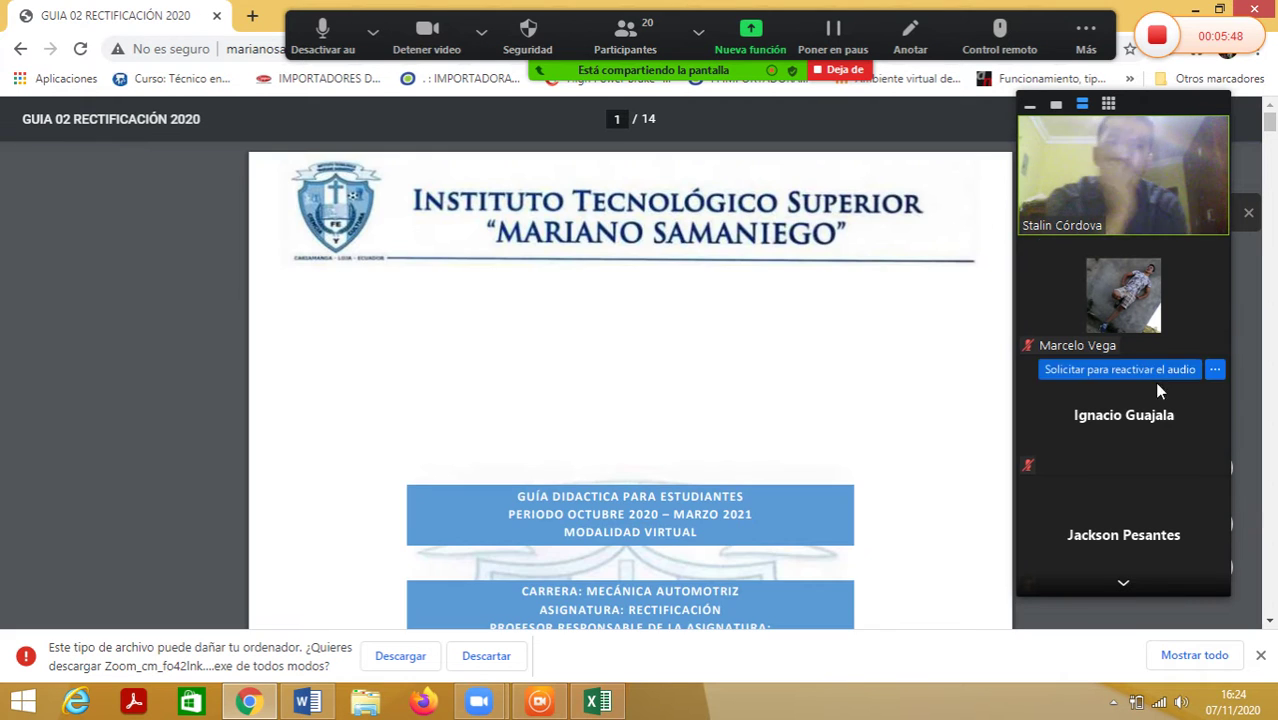
pyautogui.scroll(-5, 1268, 620)
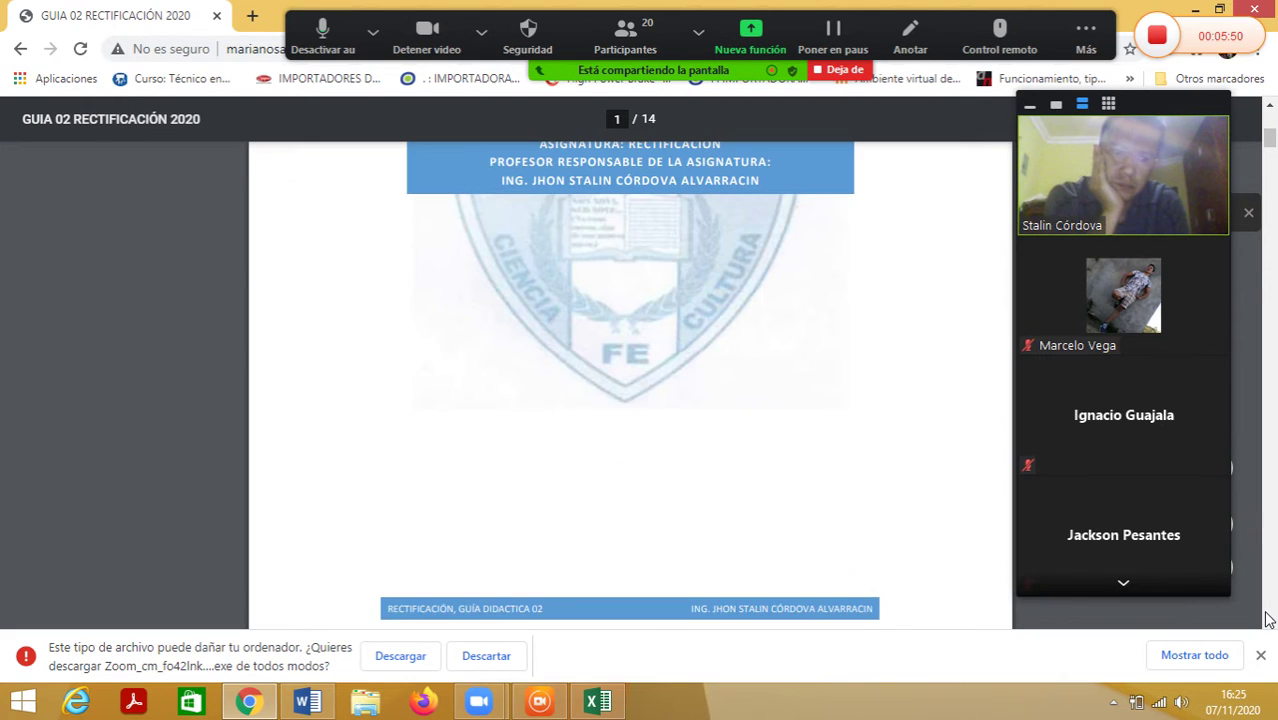
pyautogui.scroll(-7, 1268, 620)
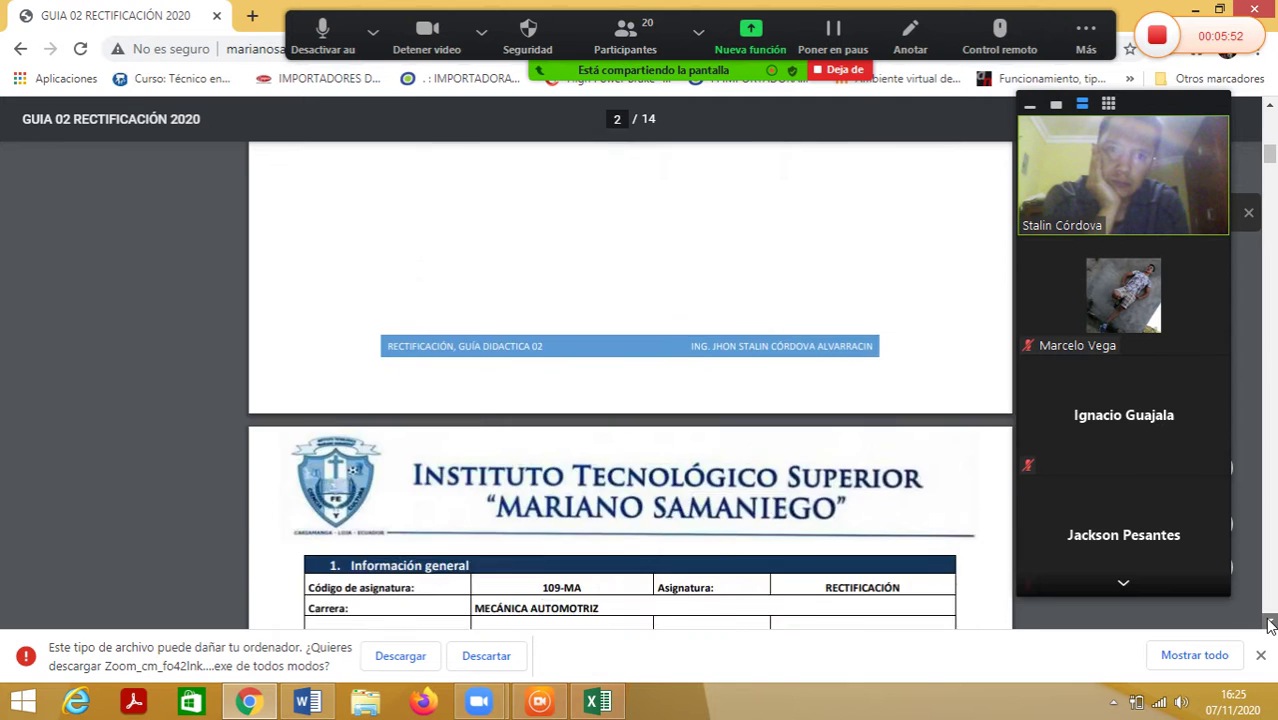
pyautogui.scroll(-15, 1270, 624)
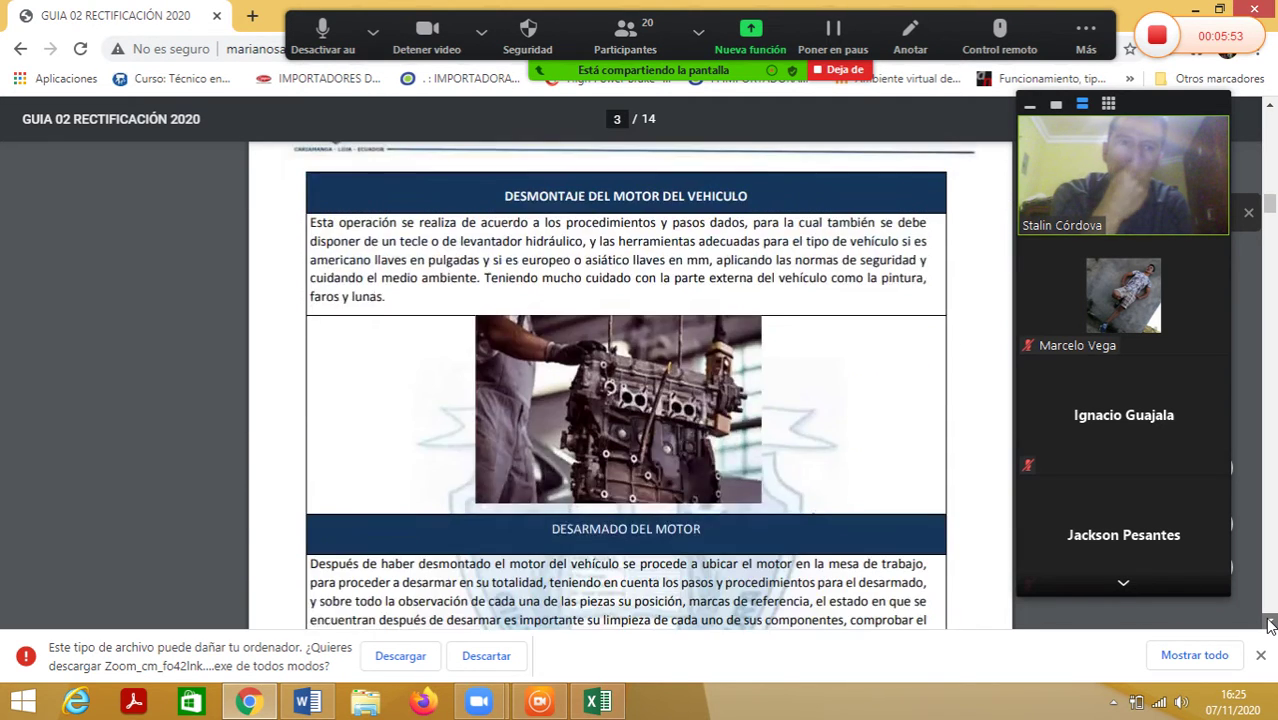
# Step: Look through the rest of student guide 02, from page 3 to the CUESTIONARIO section on page 14
pyautogui.scroll(-17, 1270, 624)
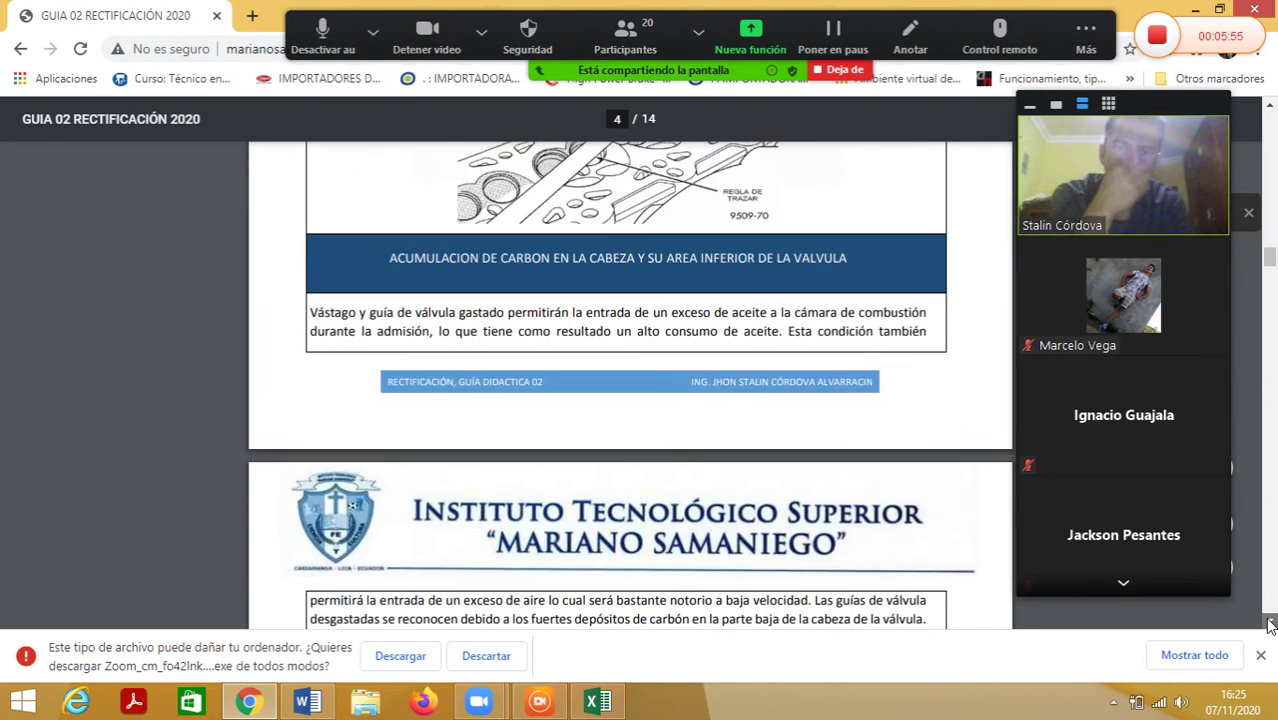
pyautogui.scroll(-4, 1270, 624)
pyautogui.scroll(-4, 1270, 624)
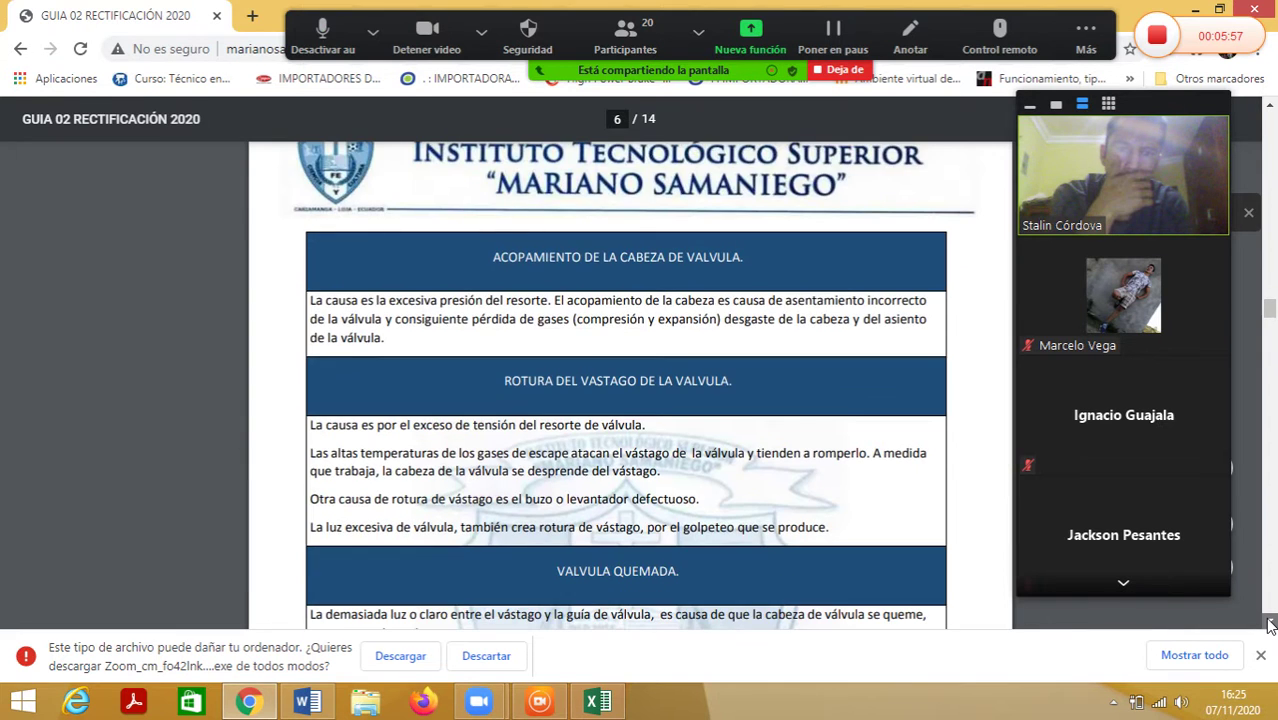
pyautogui.scroll(-12, 1270, 624)
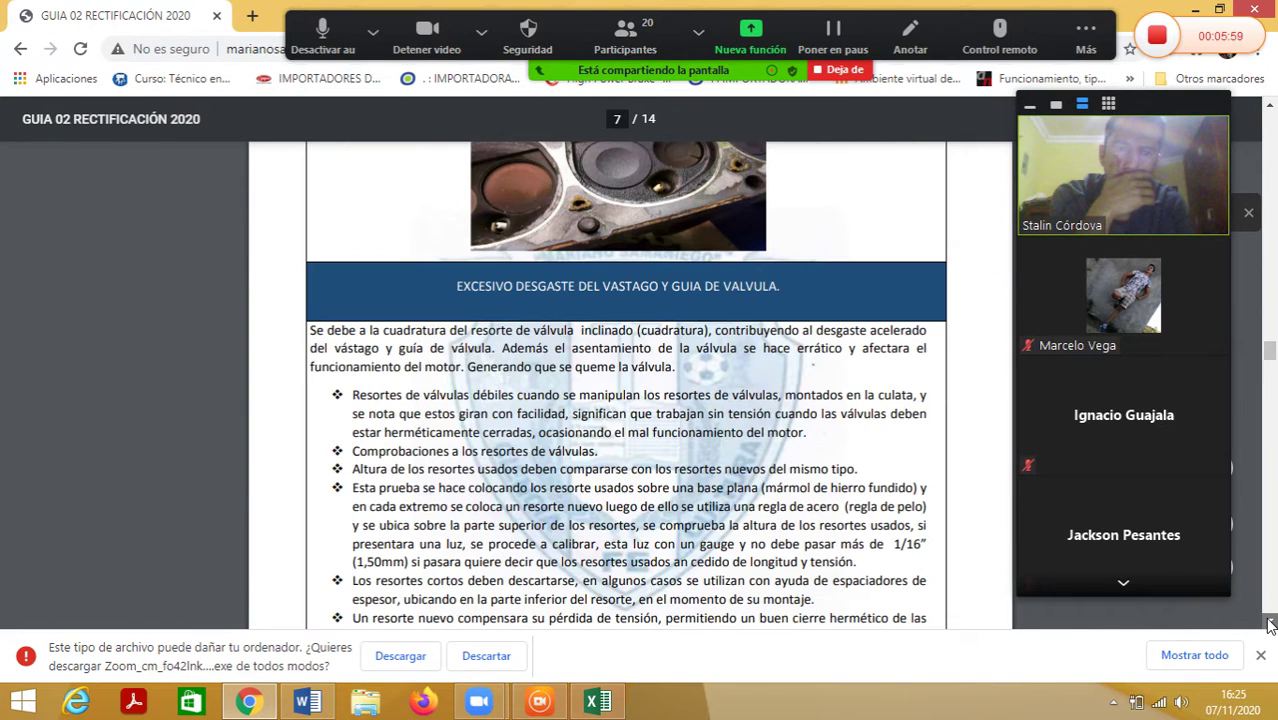
pyautogui.scroll(-6, 1270, 624)
pyautogui.scroll(-10, 1270, 624)
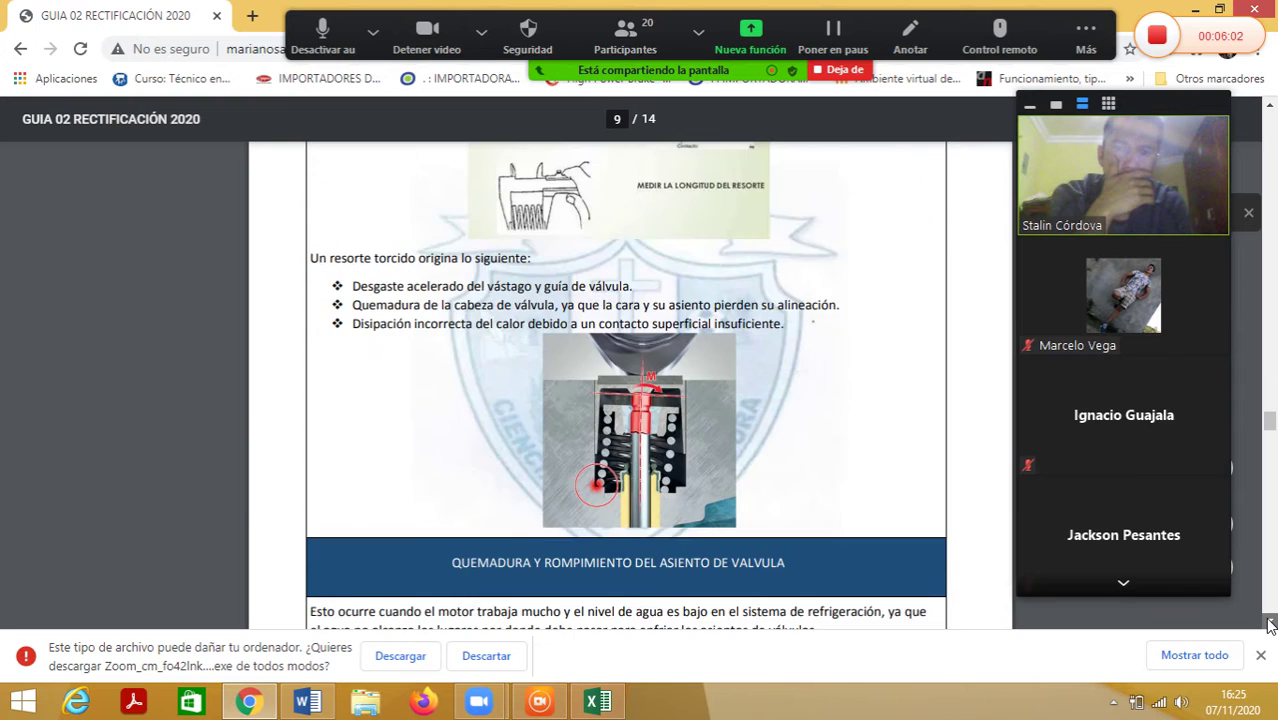
pyautogui.scroll(-4, 1270, 624)
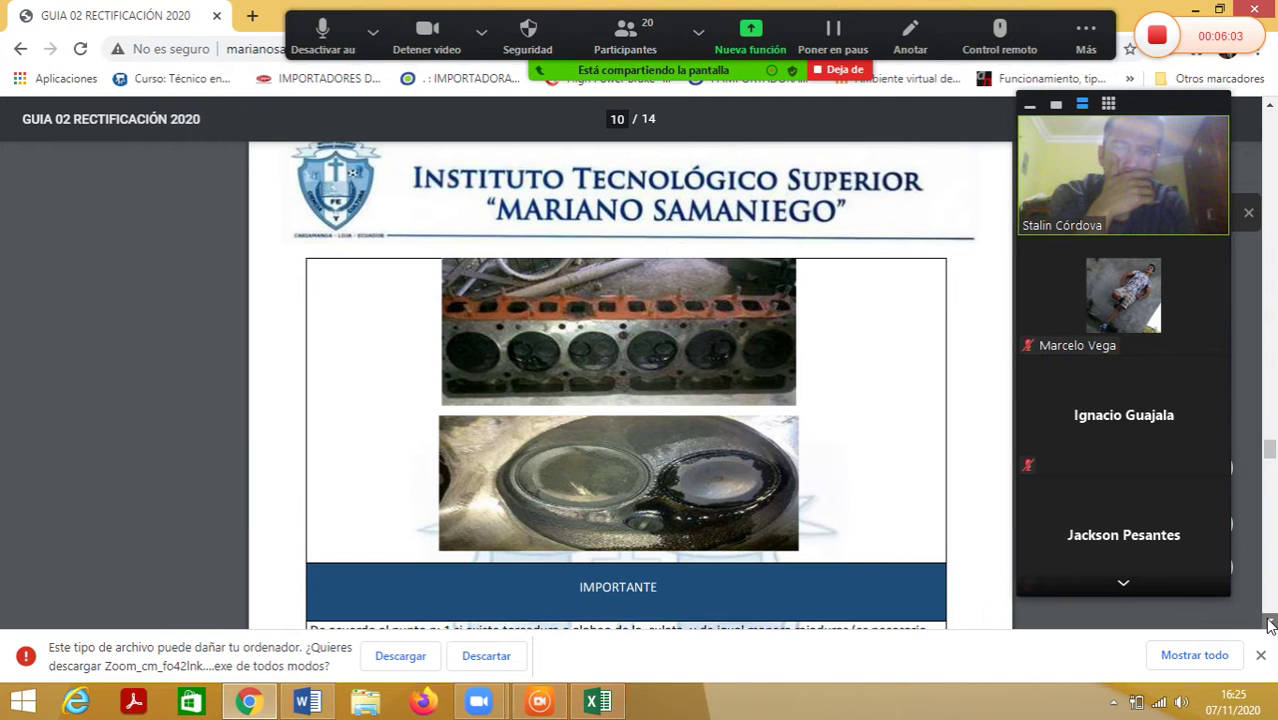
pyautogui.scroll(-15, 1270, 624)
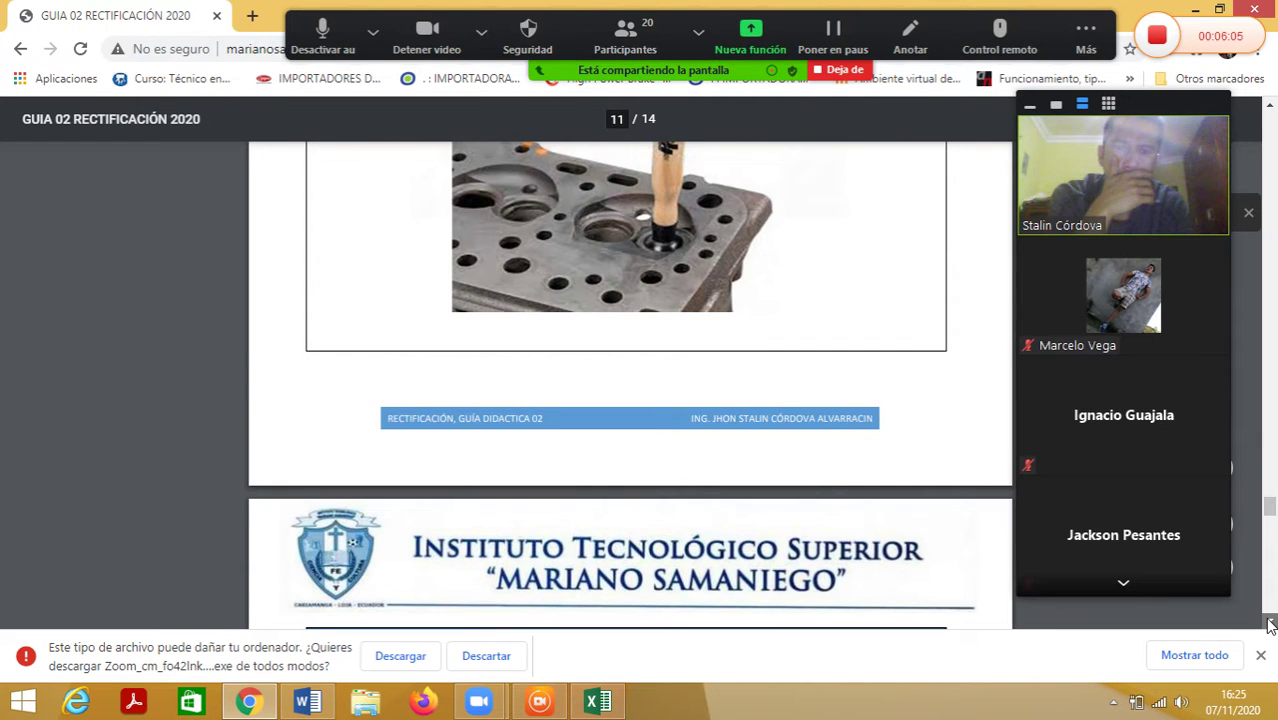
pyautogui.scroll(-6, 1270, 624)
pyautogui.scroll(-10, 1270, 624)
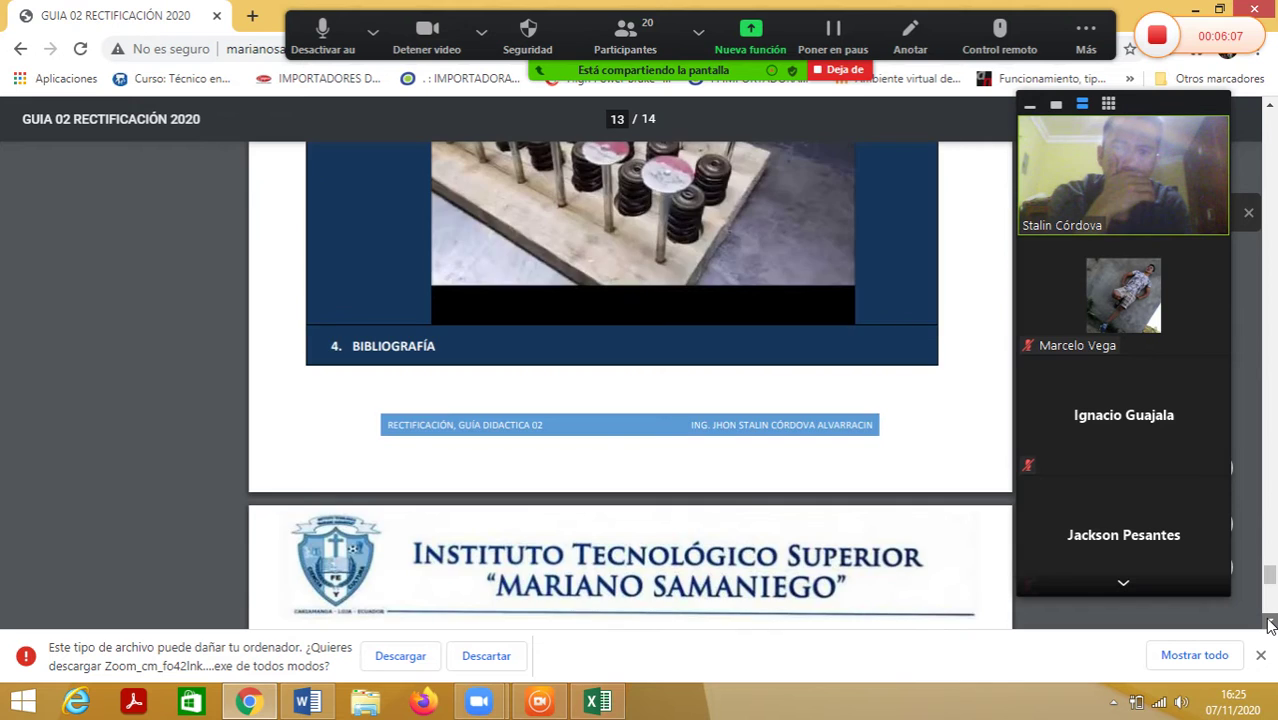
pyautogui.scroll(-5, 1270, 624)
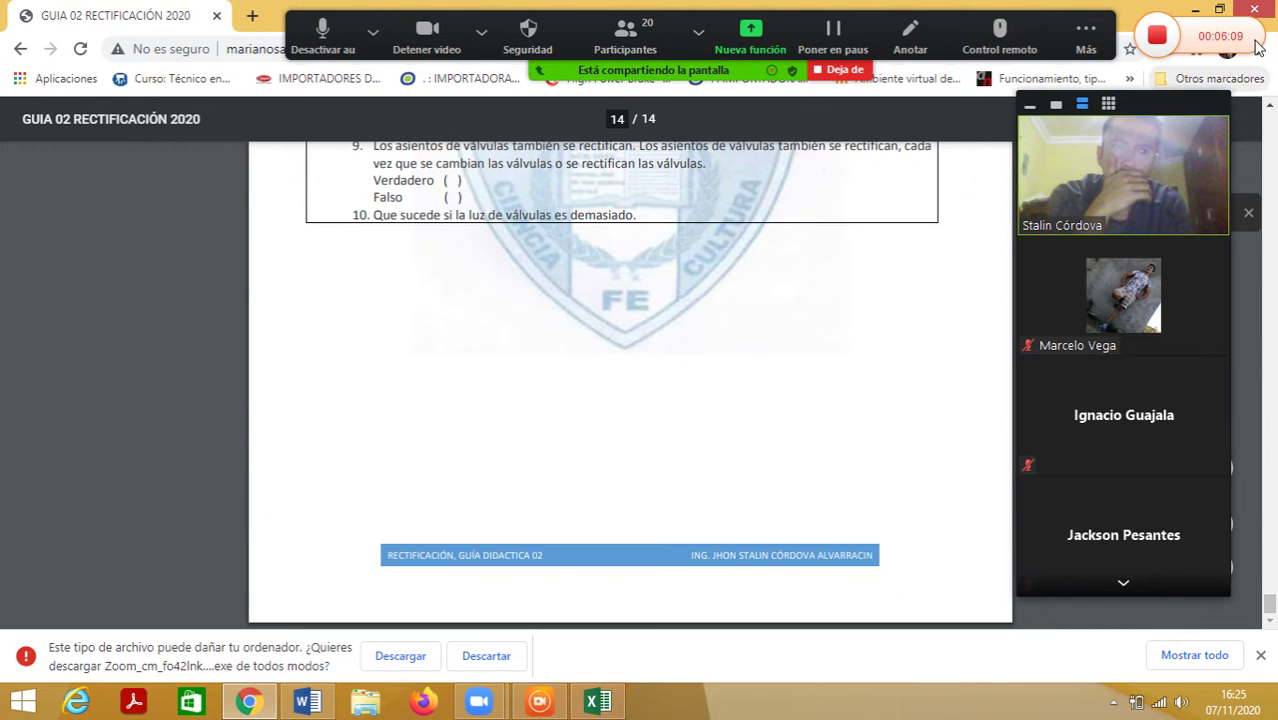
pyautogui.scroll(3, 1265, 114)
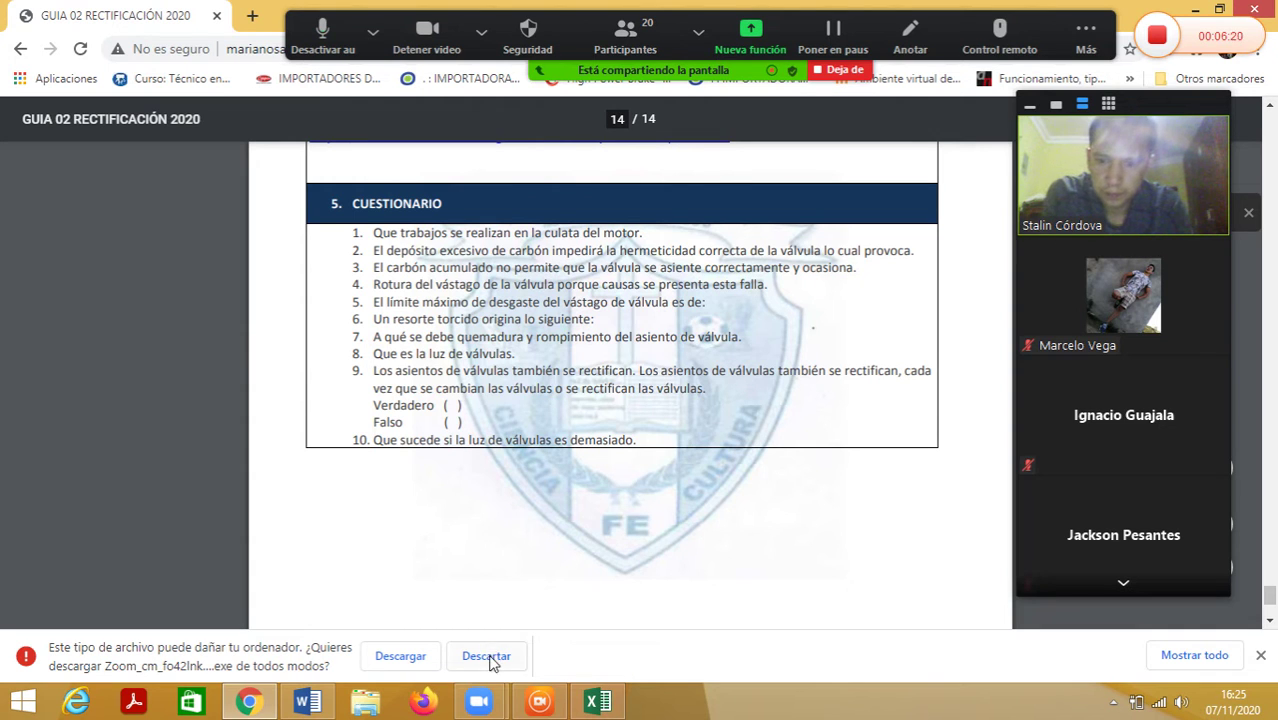
# Step: Discard the flagged Zoom installer download and return to the guide 02 document
pyautogui.click(487, 655)
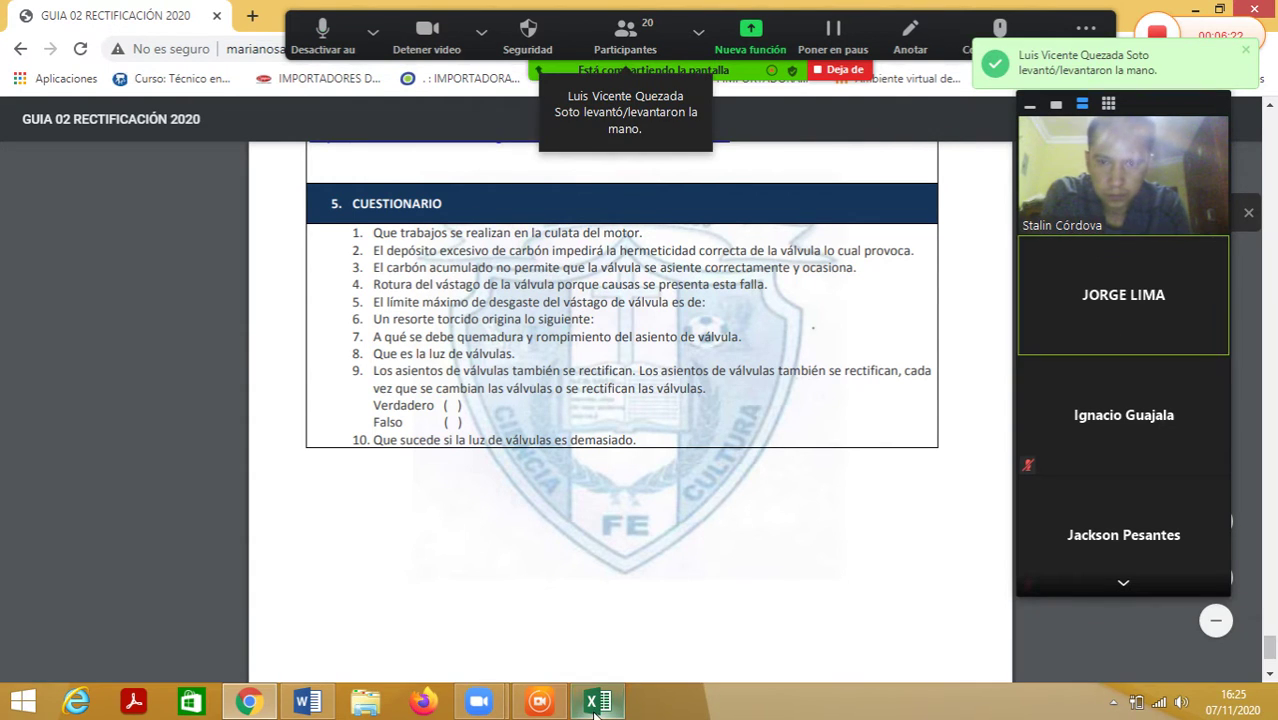
pyautogui.moveTo(594, 708)
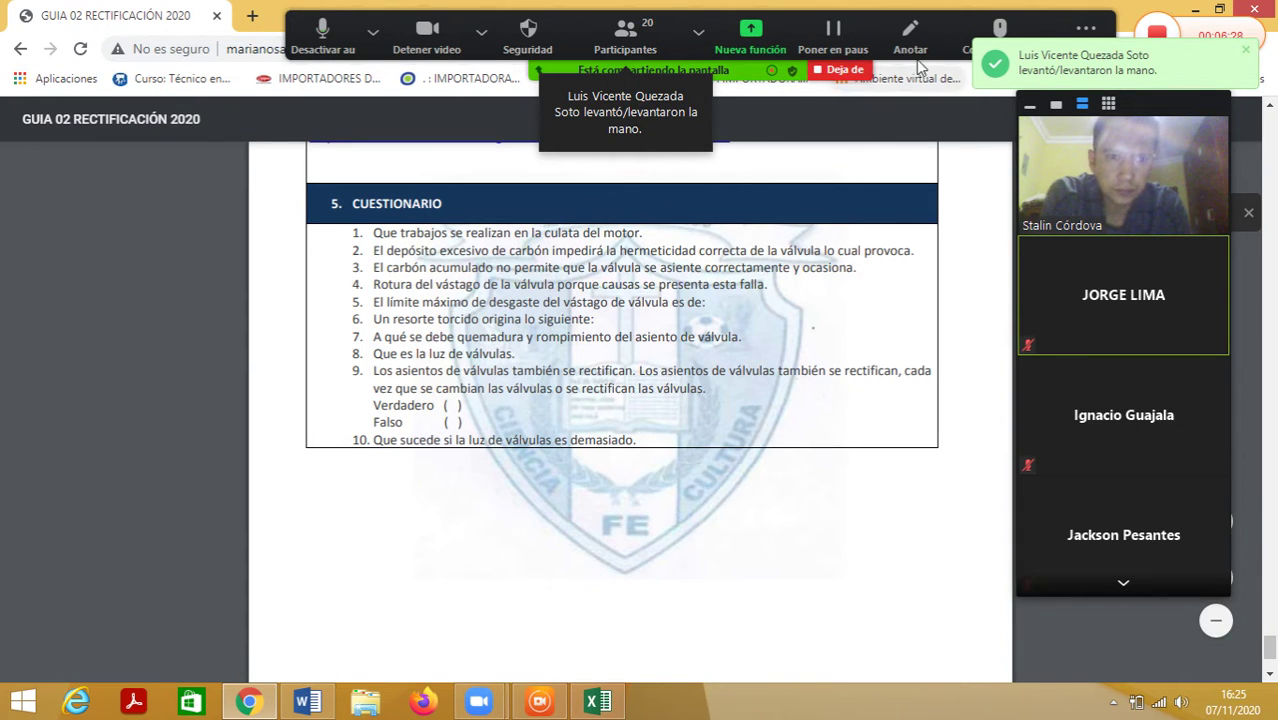
pyautogui.click(1062, 78)
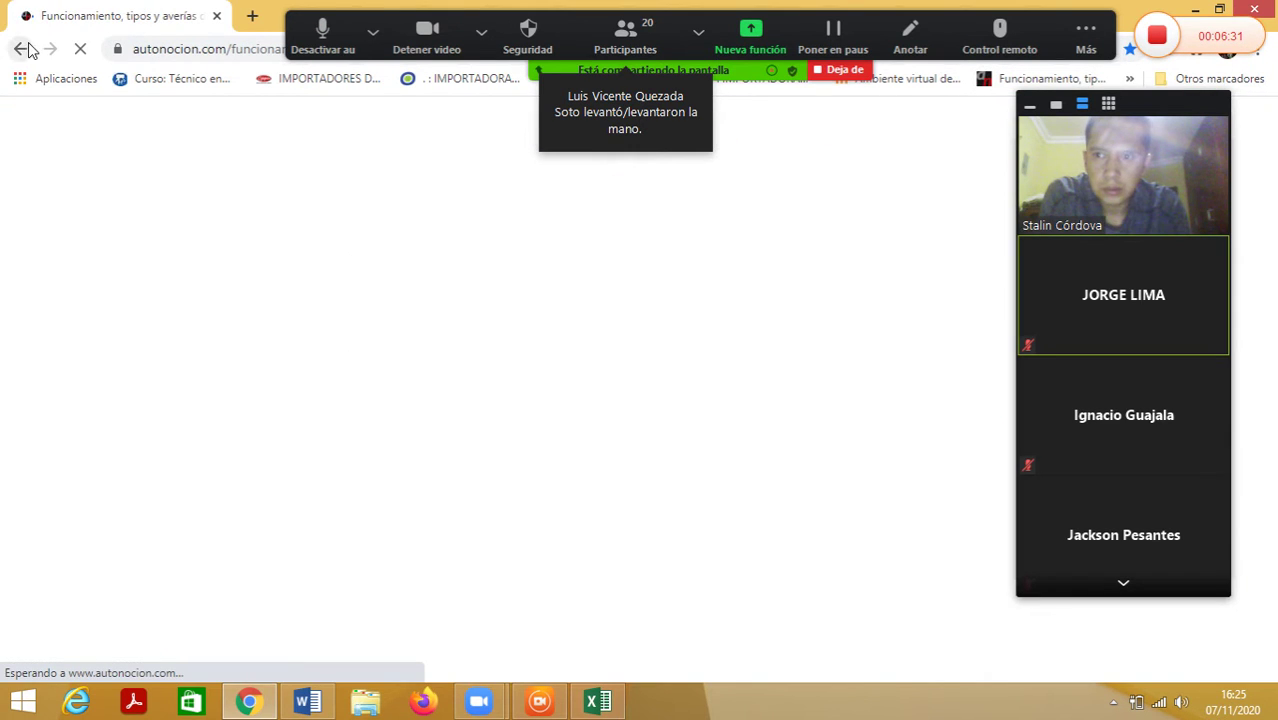
pyautogui.click(22, 48)
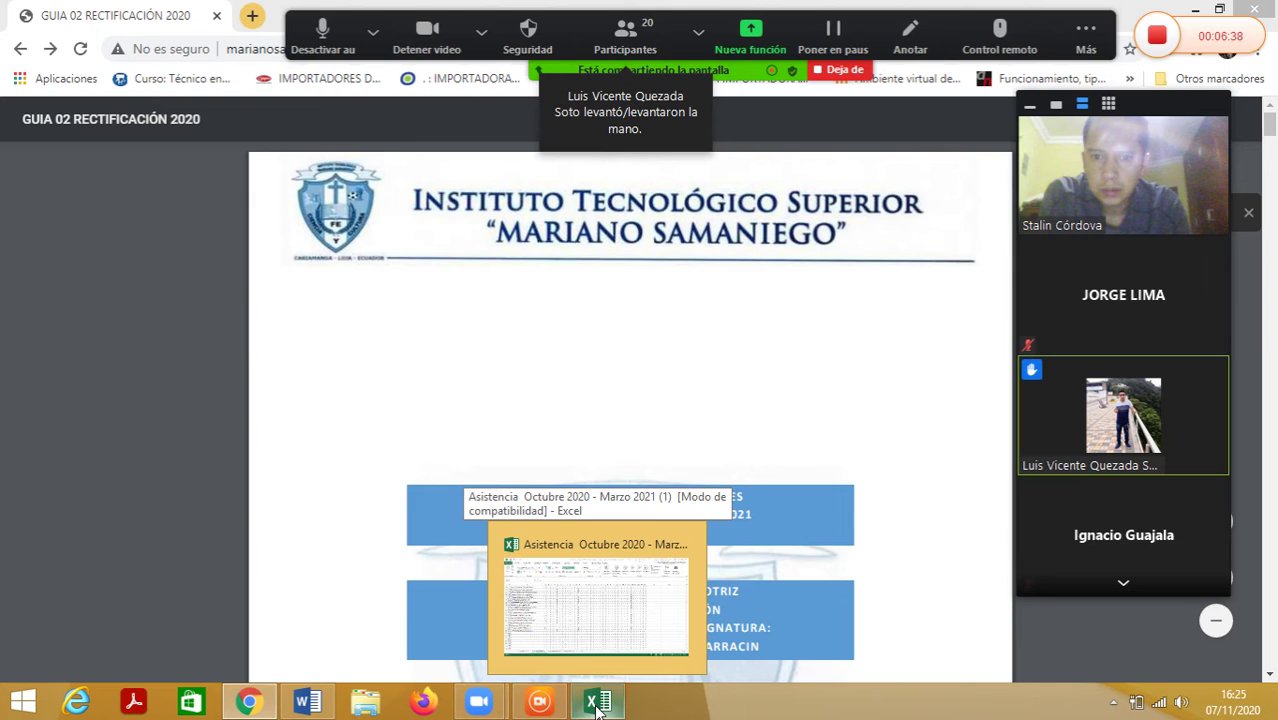
# Step: Switch to the attendance workbook in Excel and check the Zoom participant list for raised hands
pyautogui.click(597, 703)
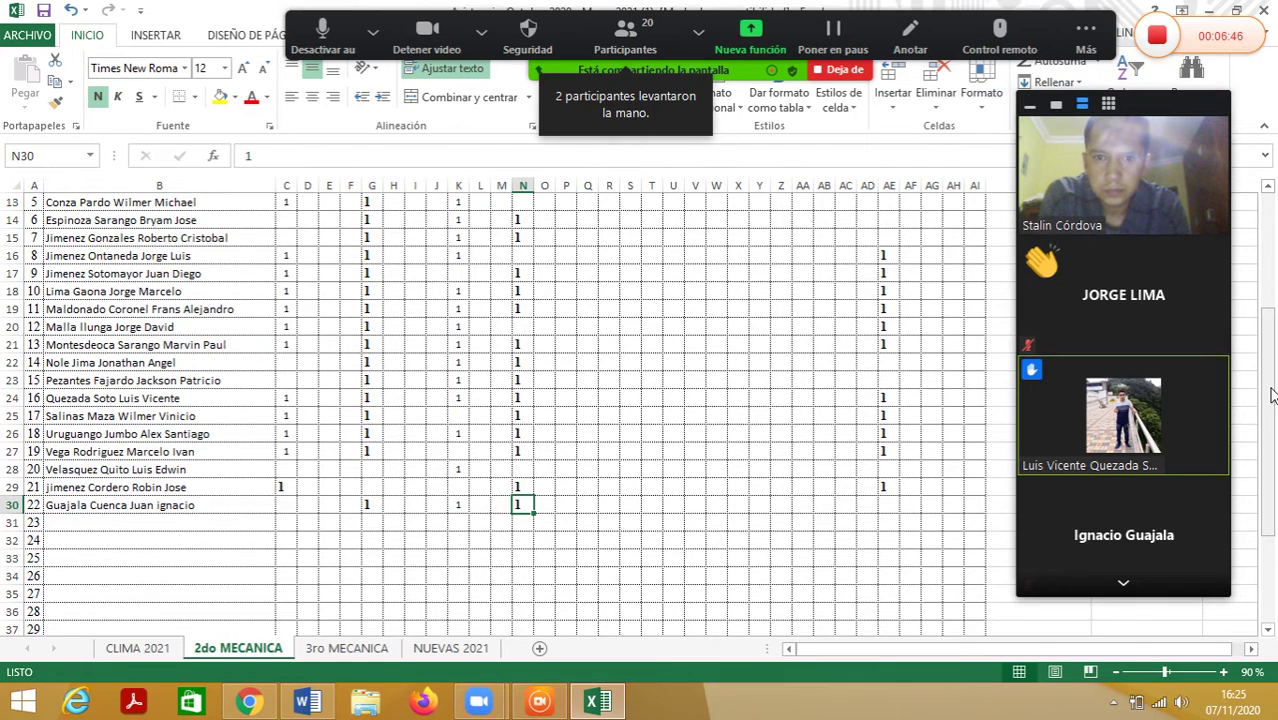
pyautogui.moveTo(1275, 395); pyautogui.dragTo(1275, 358)
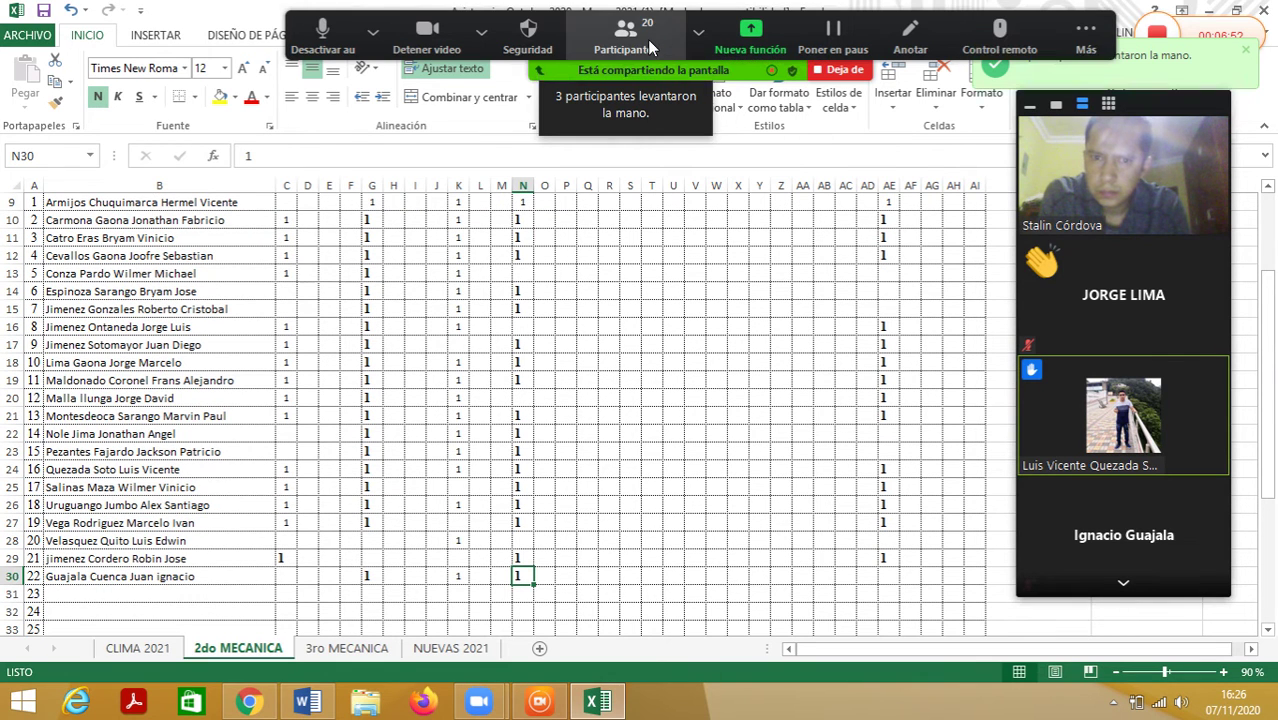
pyautogui.click(647, 40)
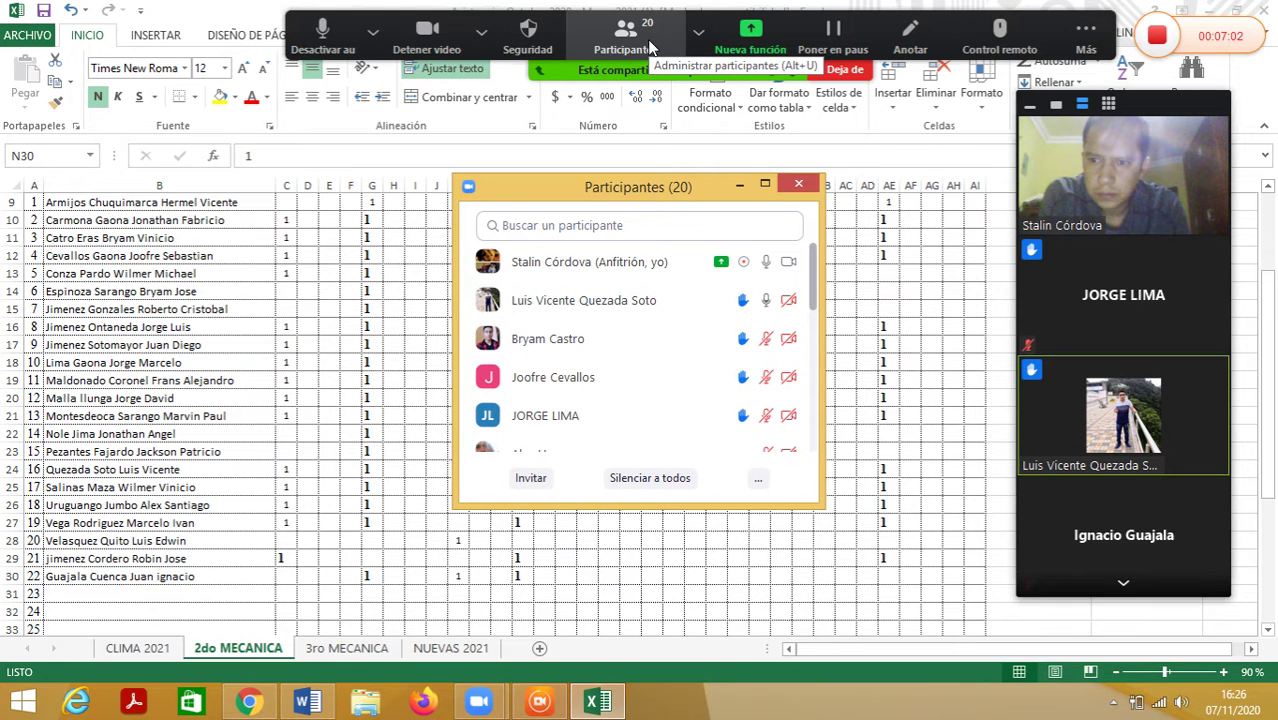
pyautogui.click(1268, 313)
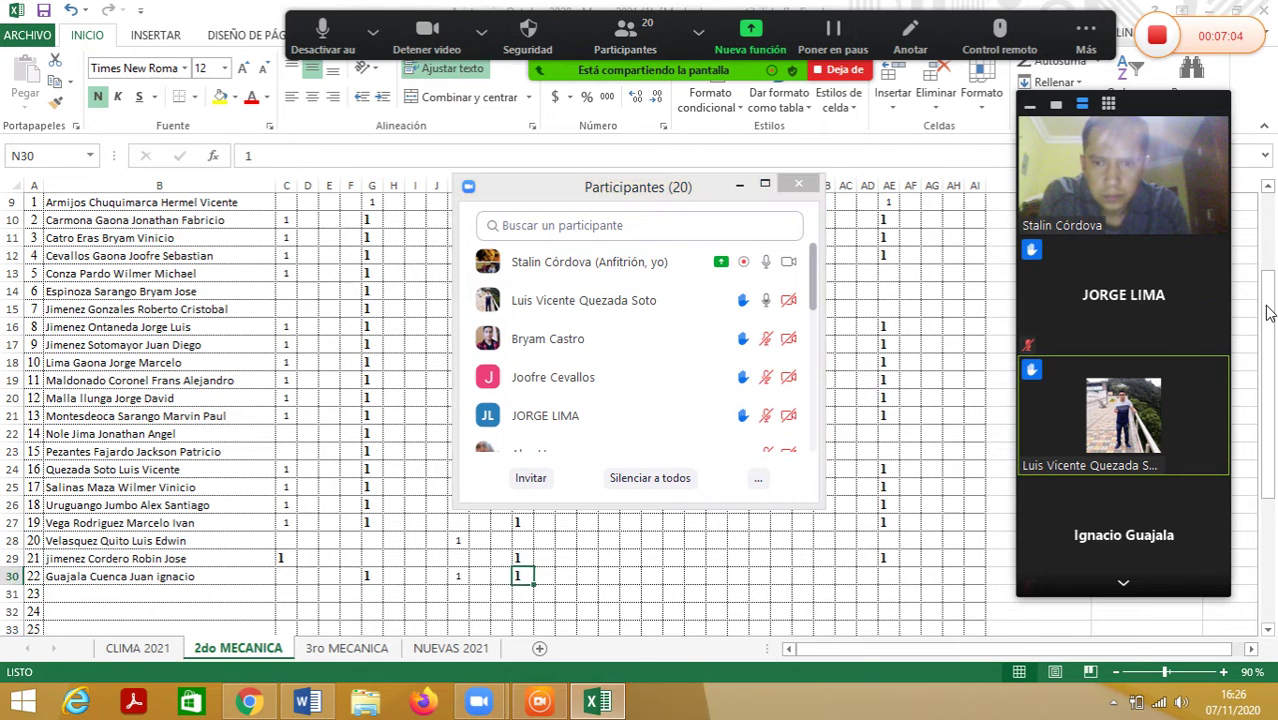
pyautogui.click(739, 185)
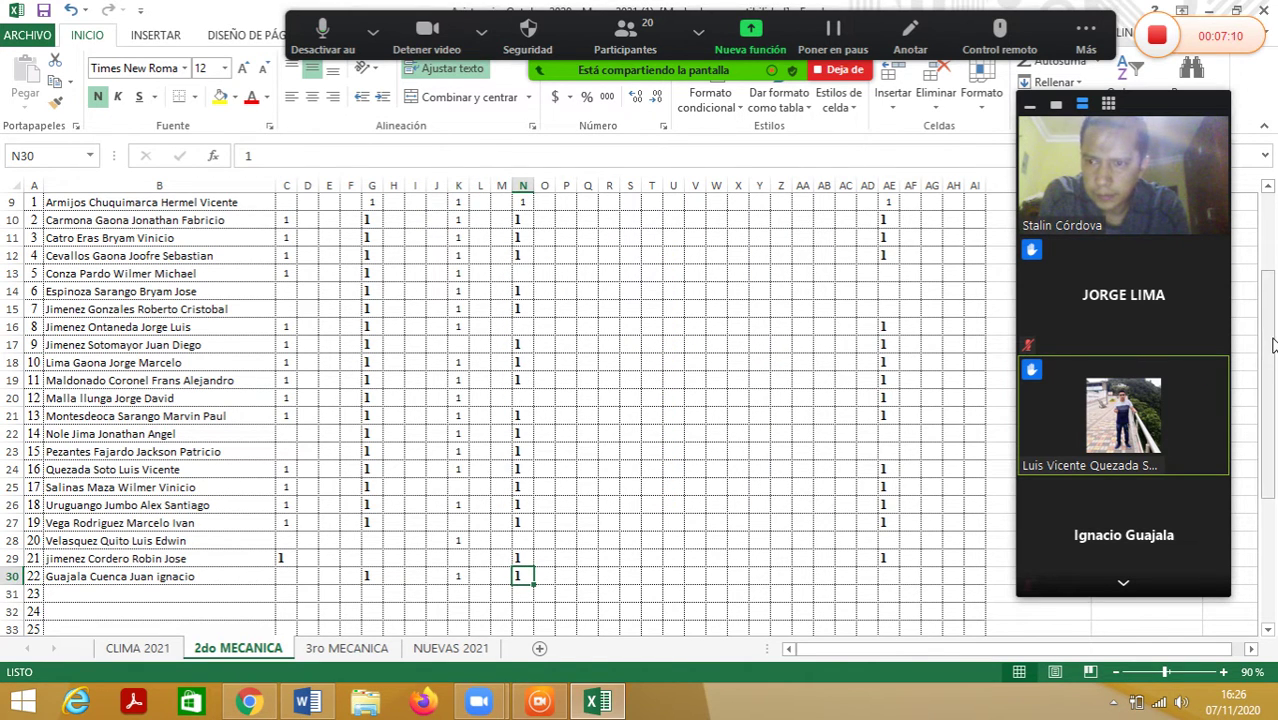
# Step: Enter 1 under day 13 for student number 16 in the 2do MECANICA attendance sheet
pyautogui.click(1268, 189)
pyautogui.click(1268, 189)
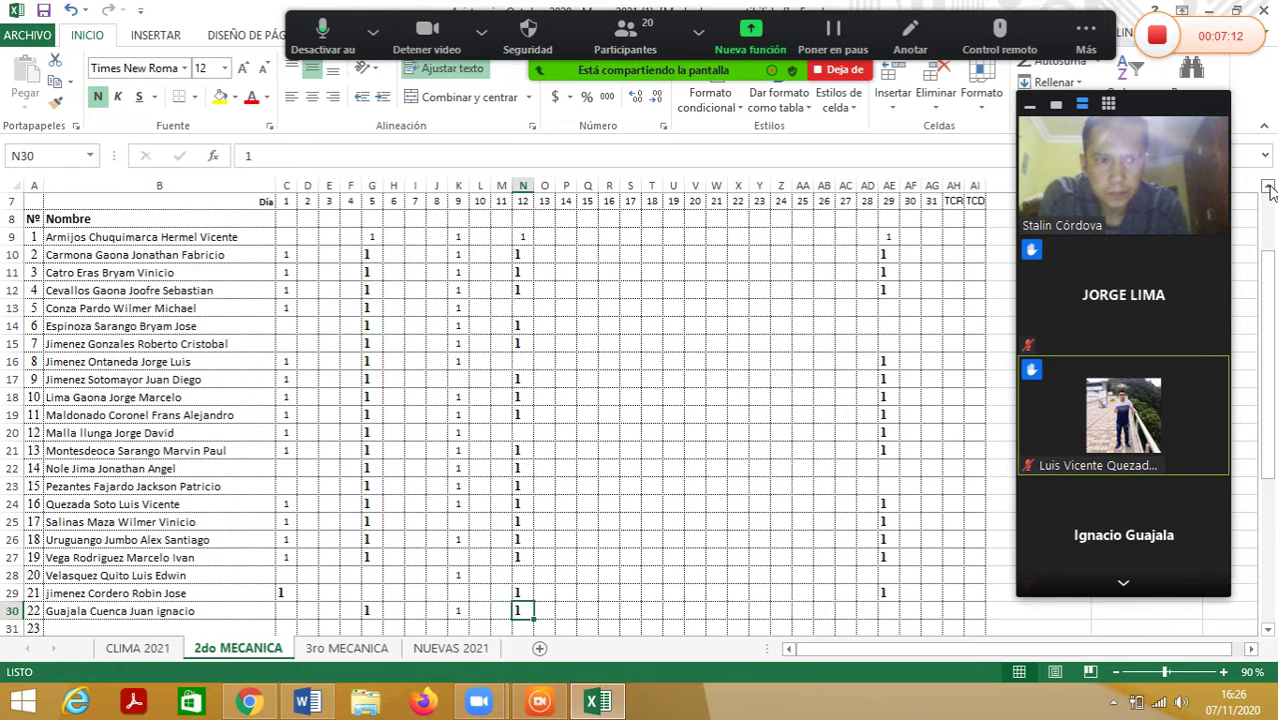
pyautogui.click(1268, 189)
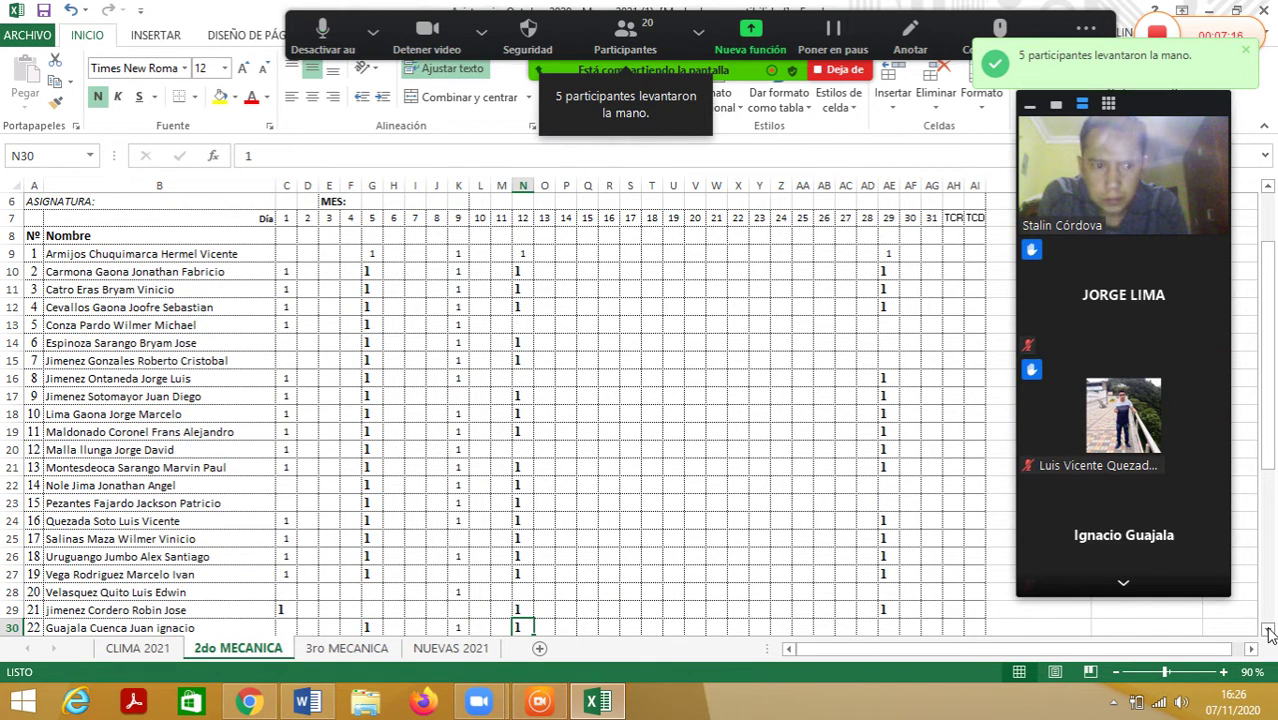
pyautogui.click(1268, 632)
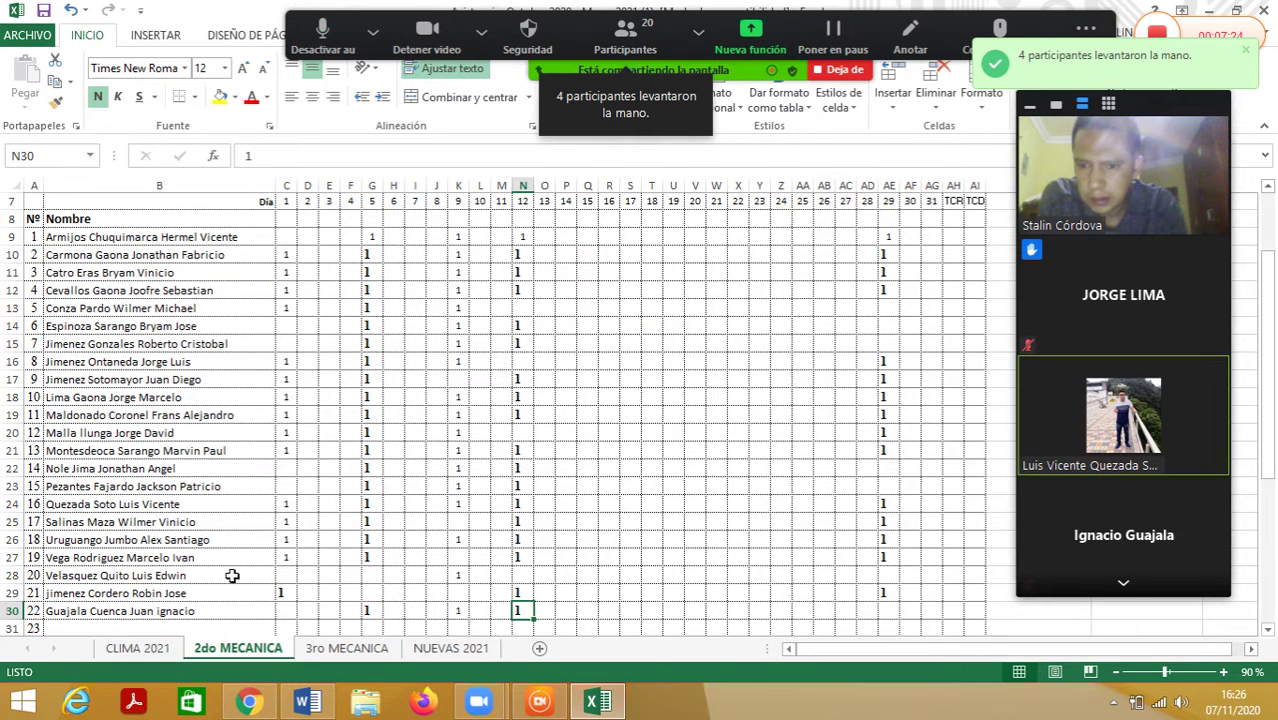
pyautogui.click(540, 507)
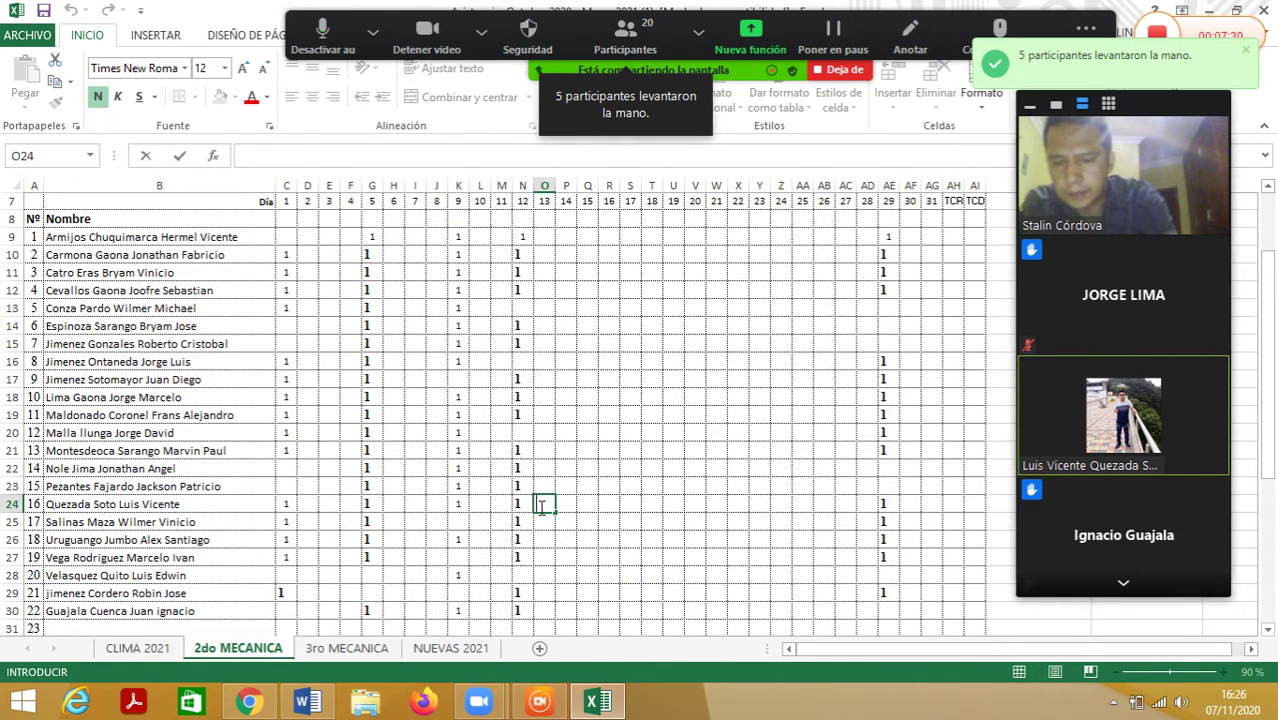
pyautogui.write('1')
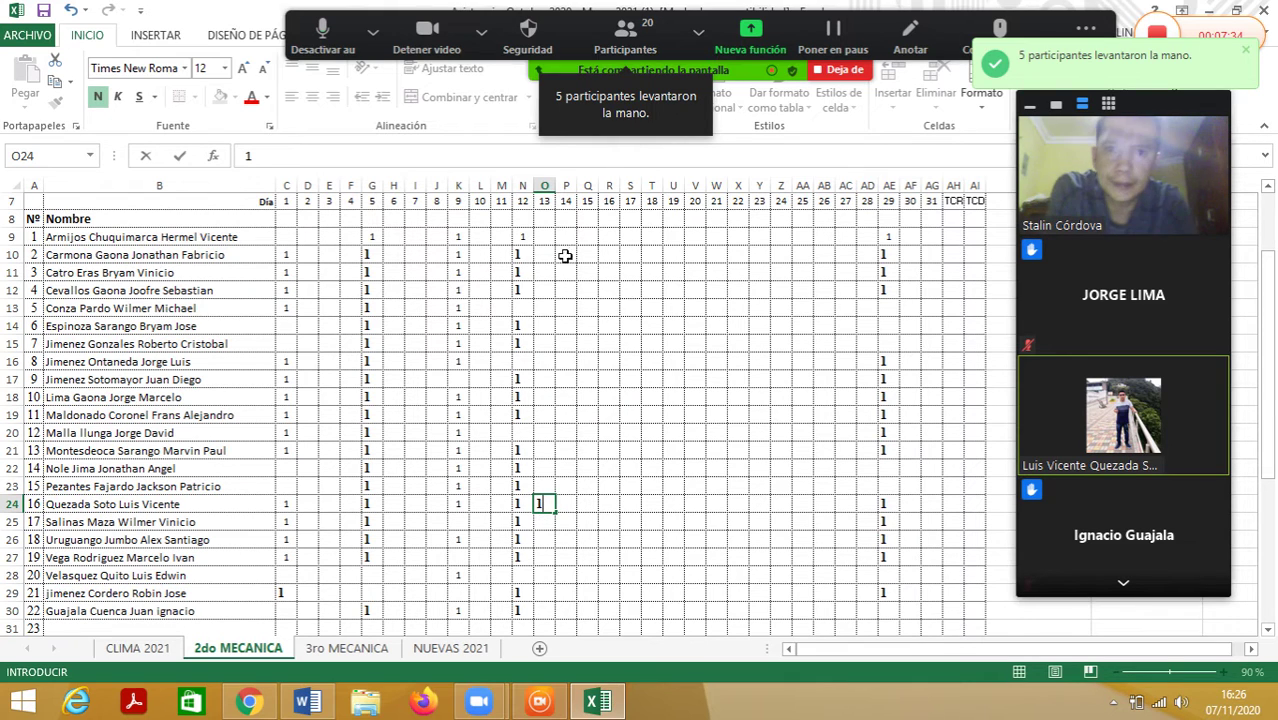
# Step: Check the meeting's raised hands again and enter 1 under day 13 for student number 10
pyautogui.click(640, 110)
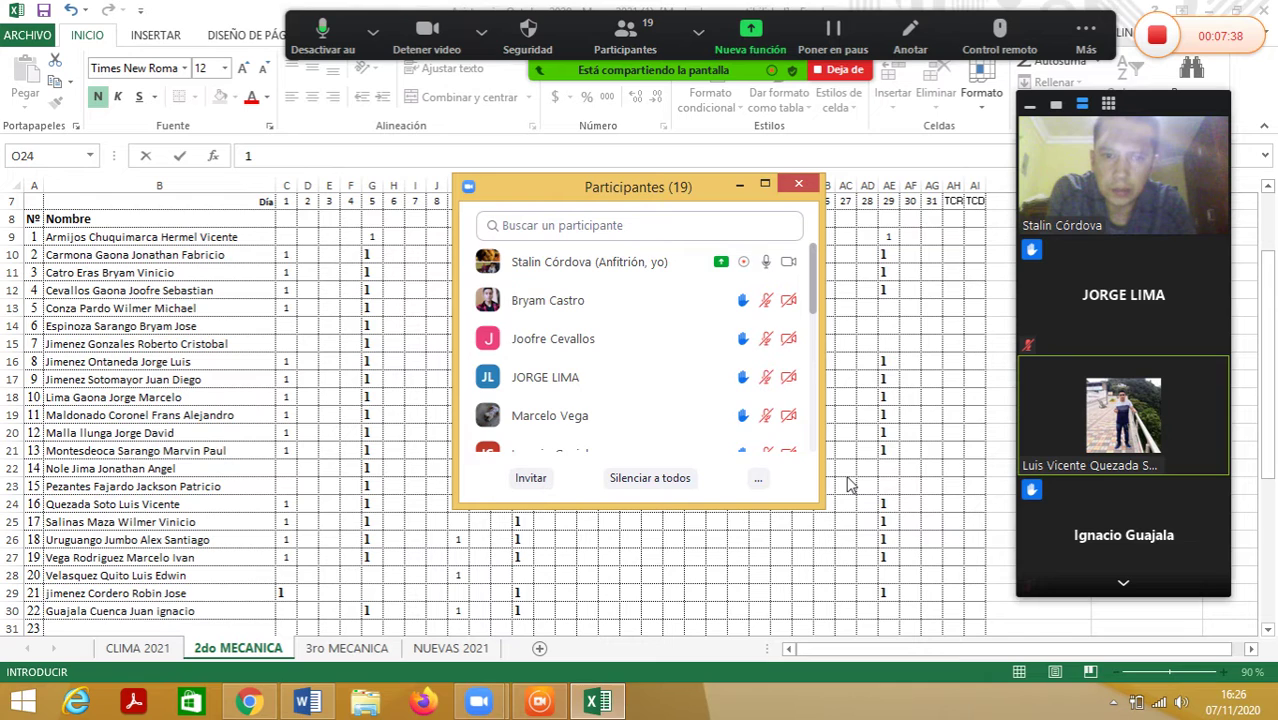
pyautogui.moveTo(685, 390)
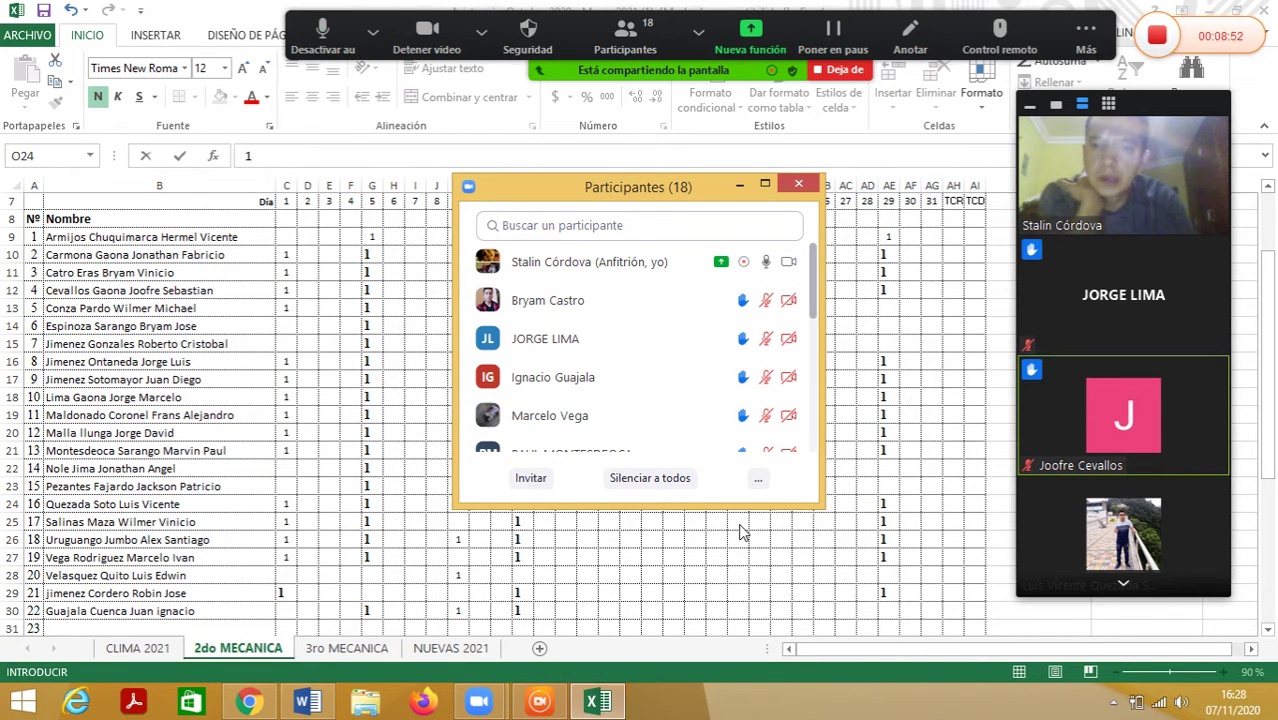
pyautogui.click(741, 185)
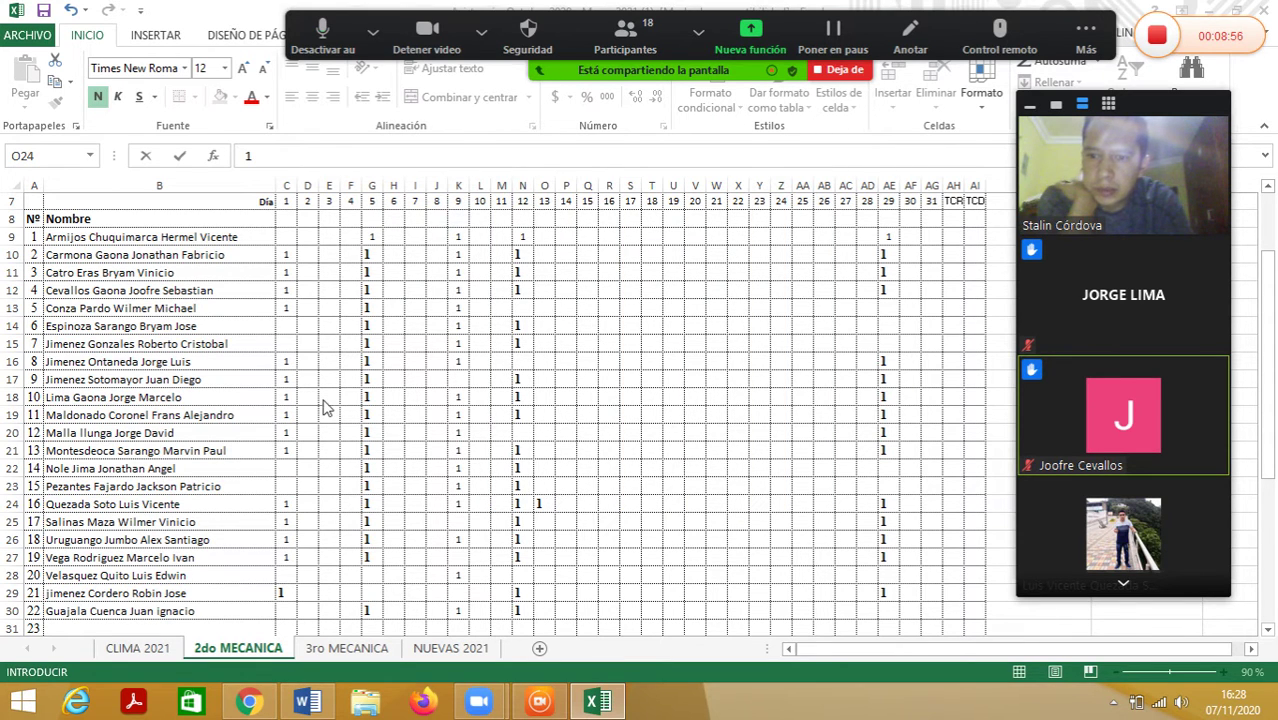
pyautogui.click(540, 395)
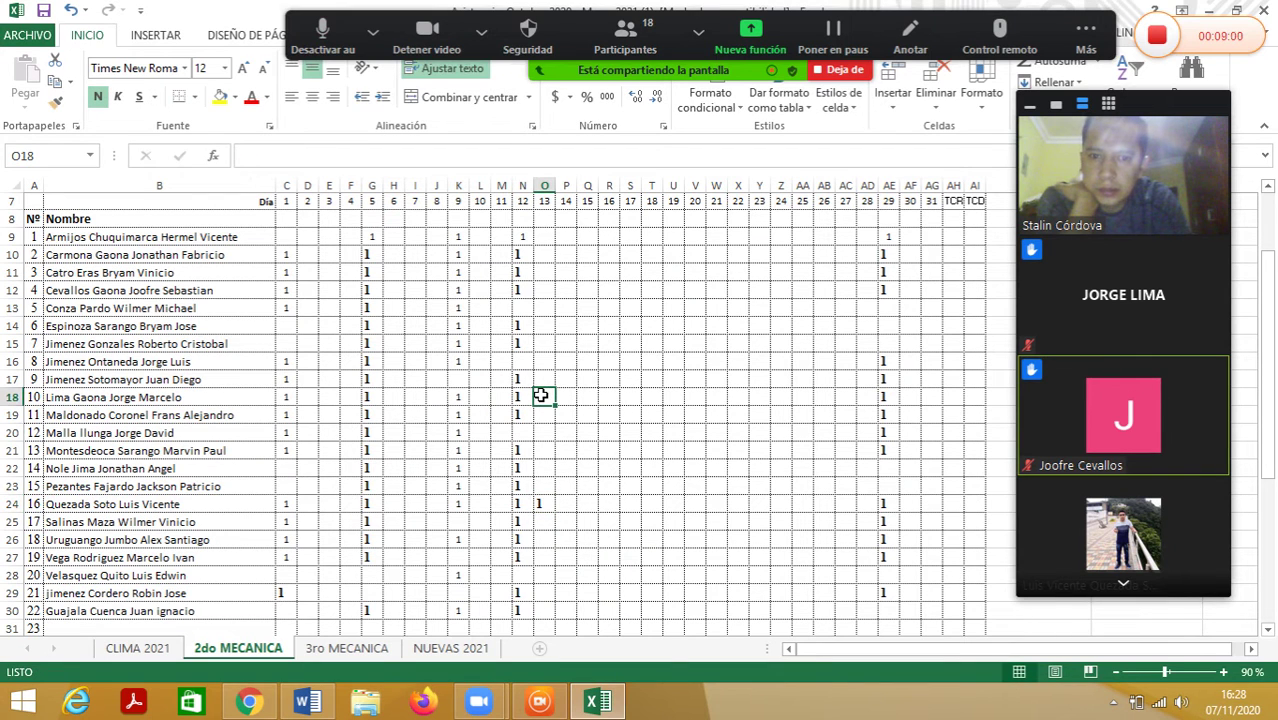
pyautogui.write('1')
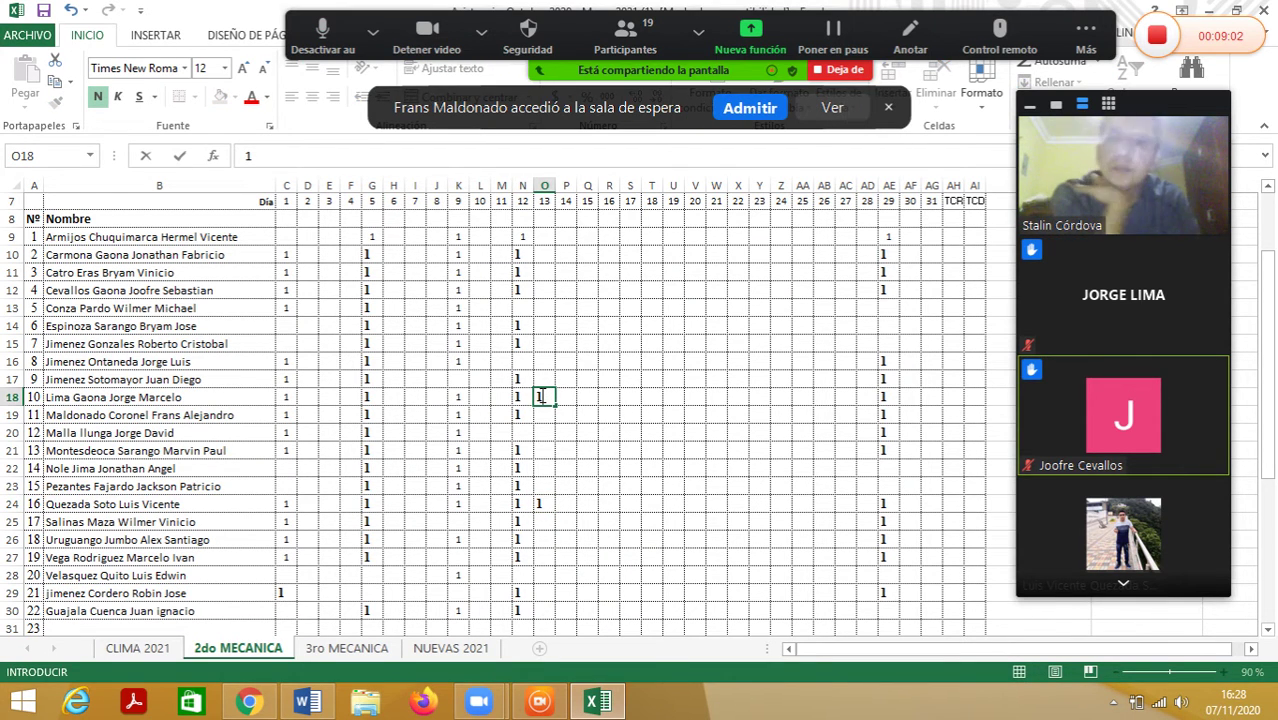
# Step: Admit the student in the waiting room and lower the raised hand of the student matching number 10 on the list
pyautogui.click(649, 35)
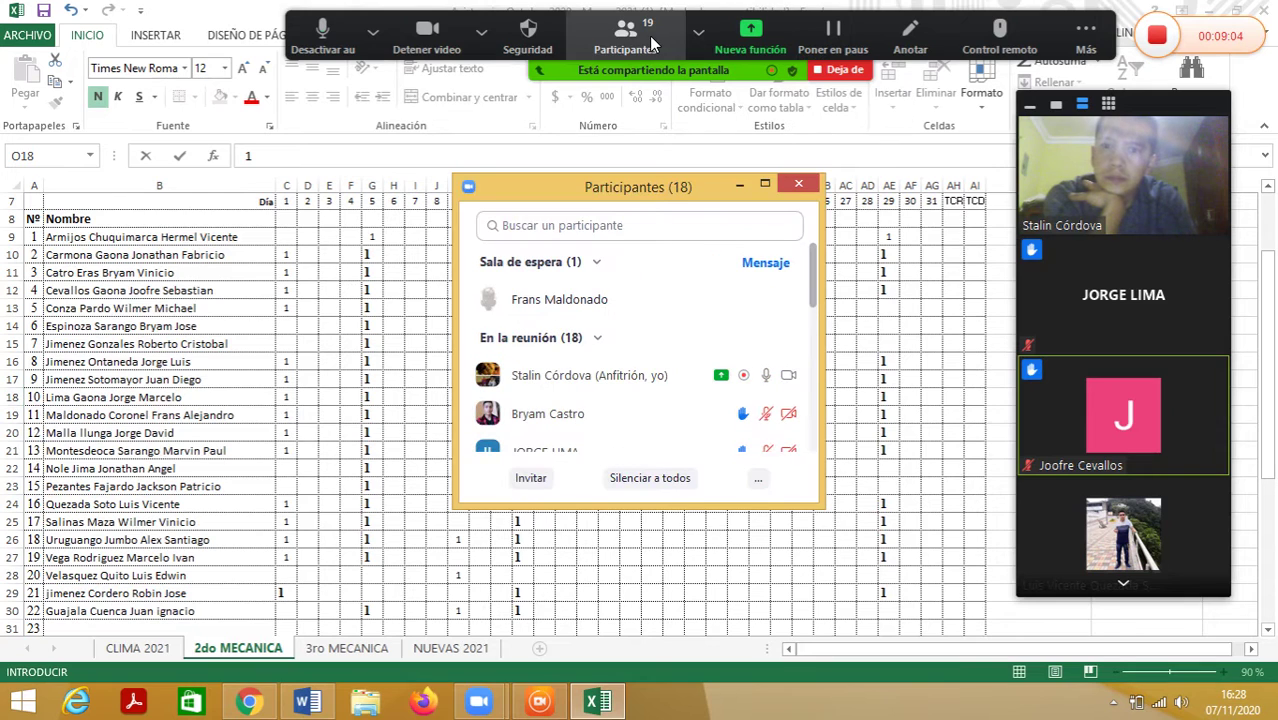
pyautogui.click(722, 301)
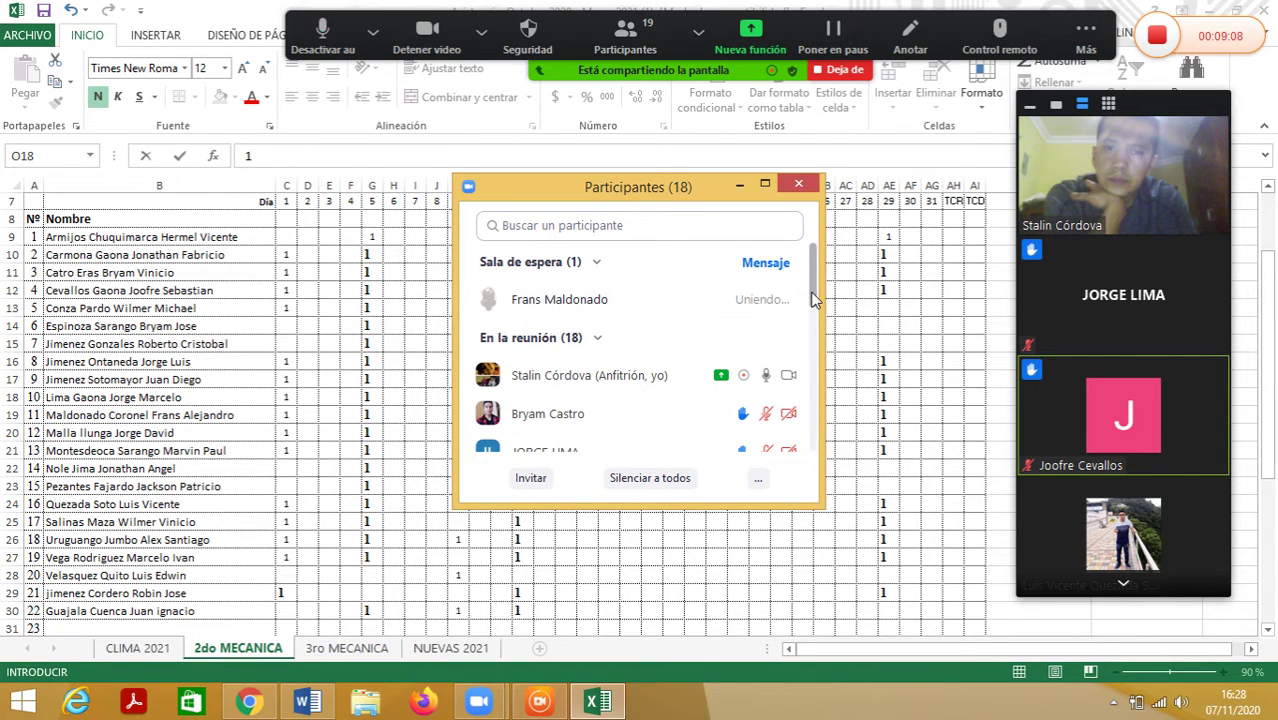
pyautogui.moveTo(812, 298); pyautogui.dragTo(812, 308)
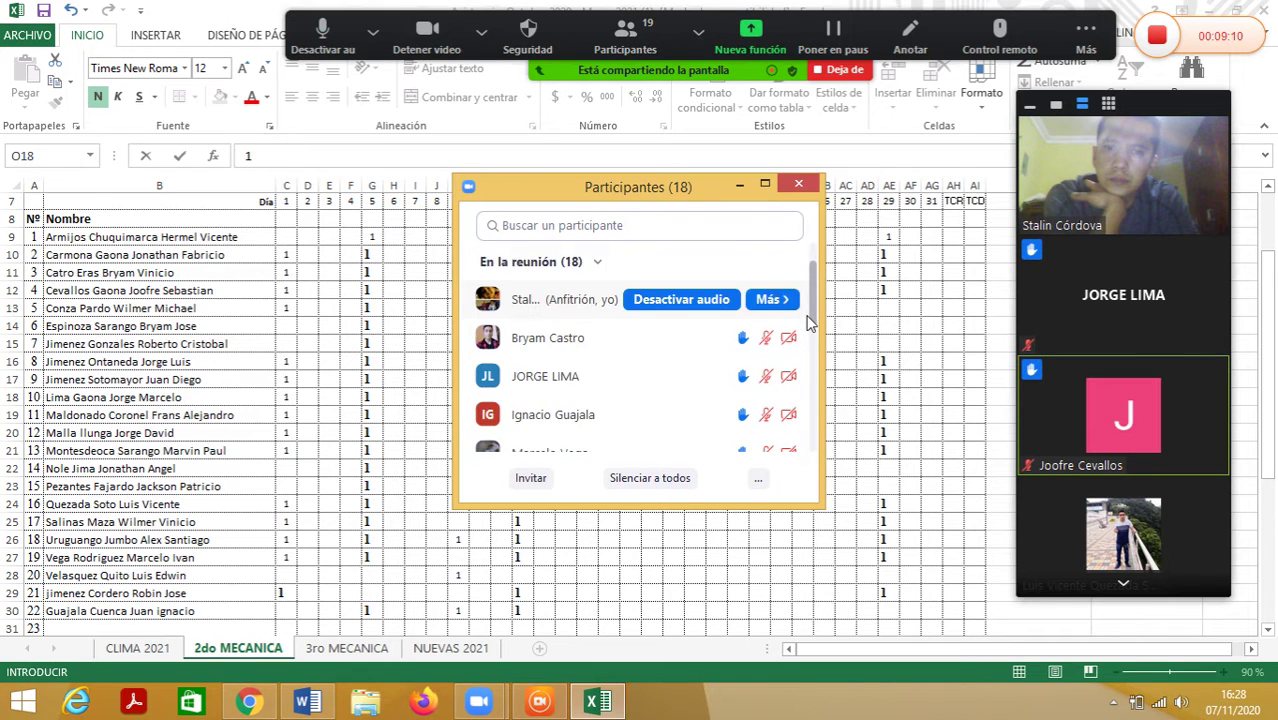
pyautogui.scroll(-3, 726, 389)
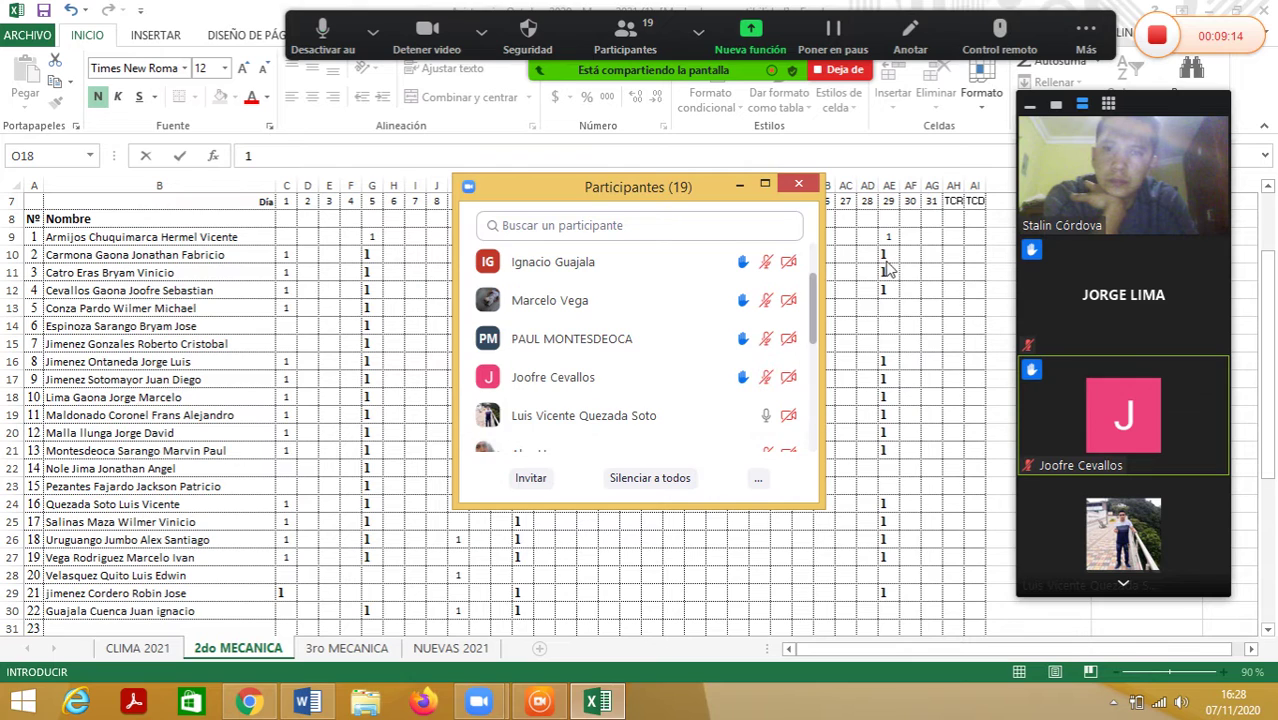
pyautogui.scroll(1, 812, 285)
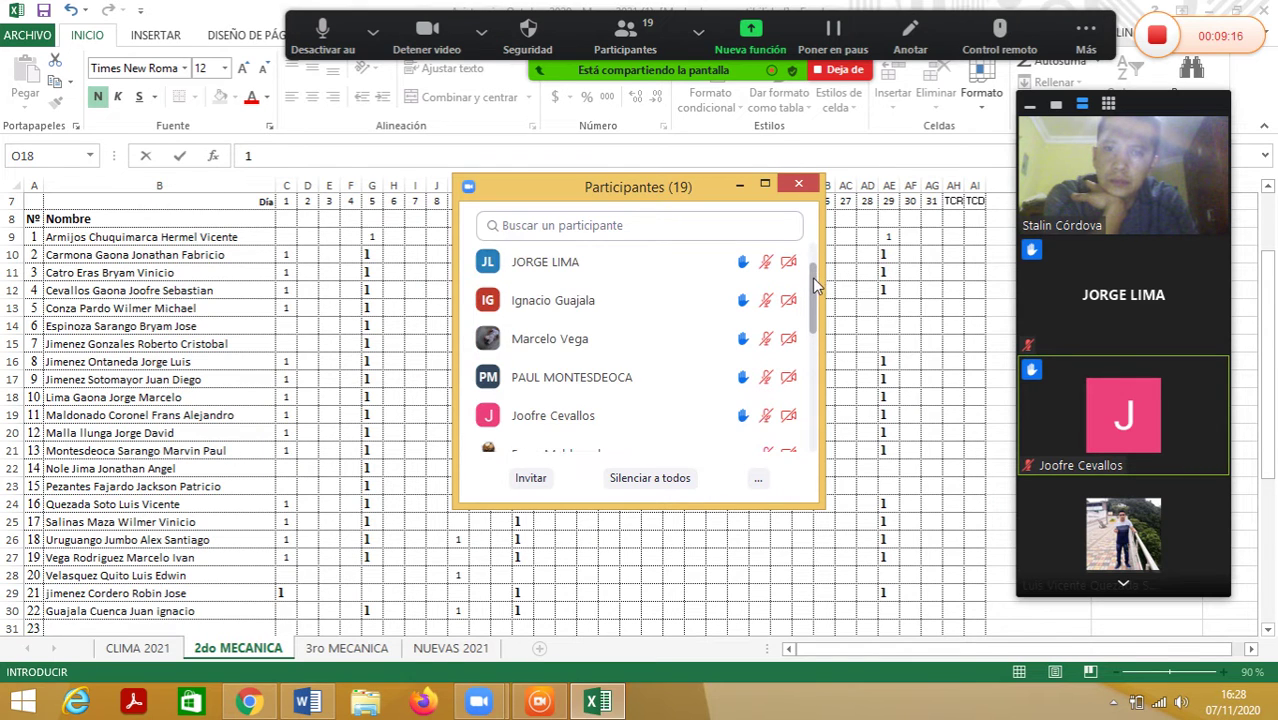
pyautogui.scroll(2, 812, 272)
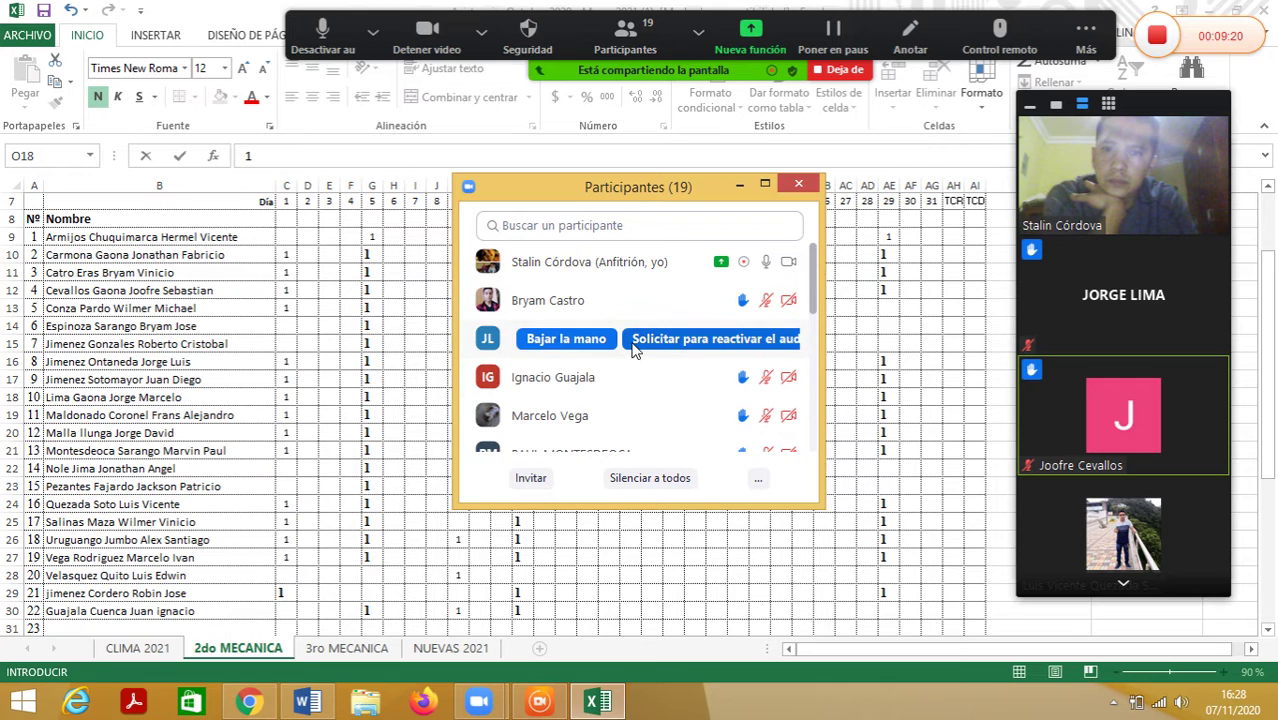
pyautogui.click(566, 339)
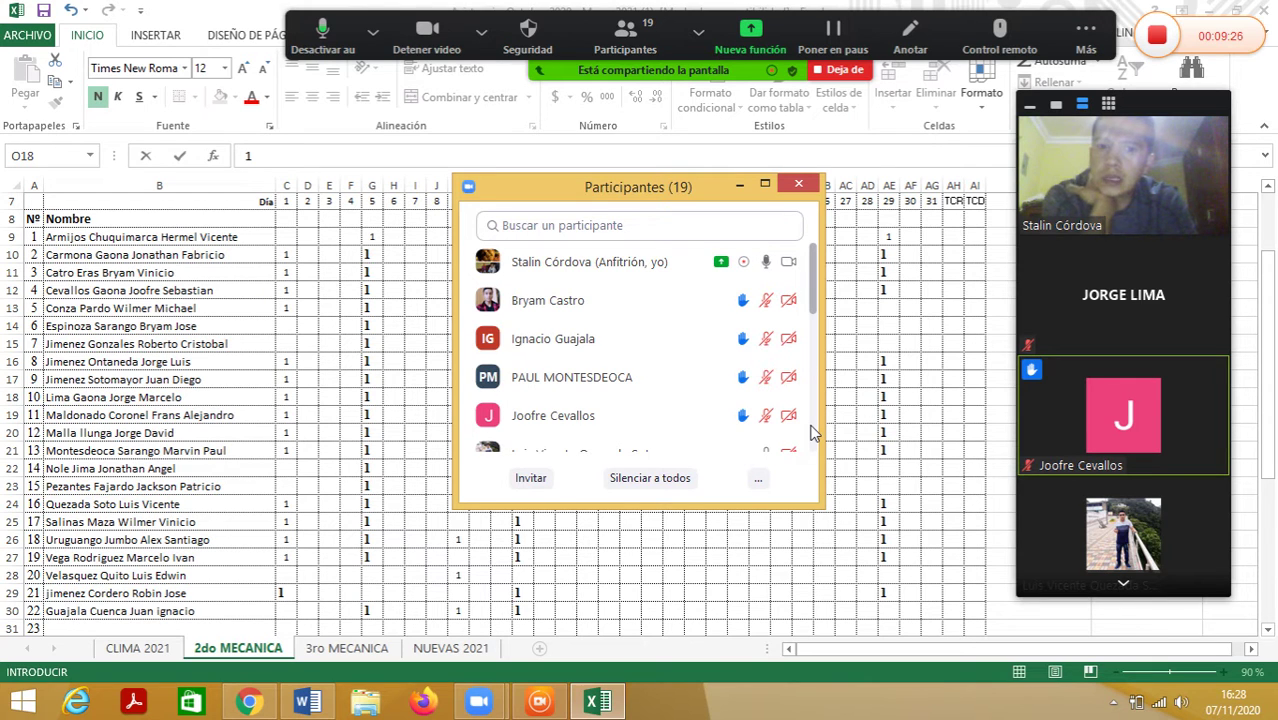
# Step: Lower the raised hand of the student matching number 3 and enter 1 under day 13 for that student in the attendance sheet
pyautogui.moveTo(733, 313)
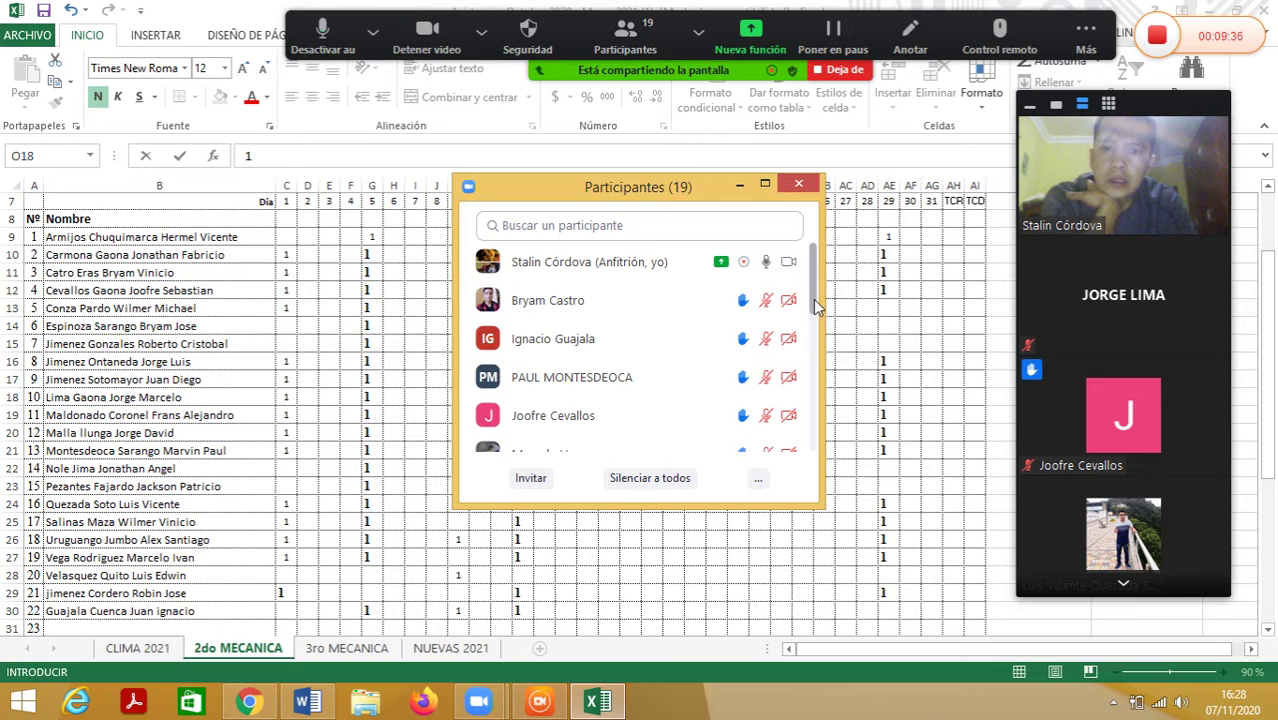
pyautogui.moveTo(813, 299); pyautogui.dragTo(812, 240)
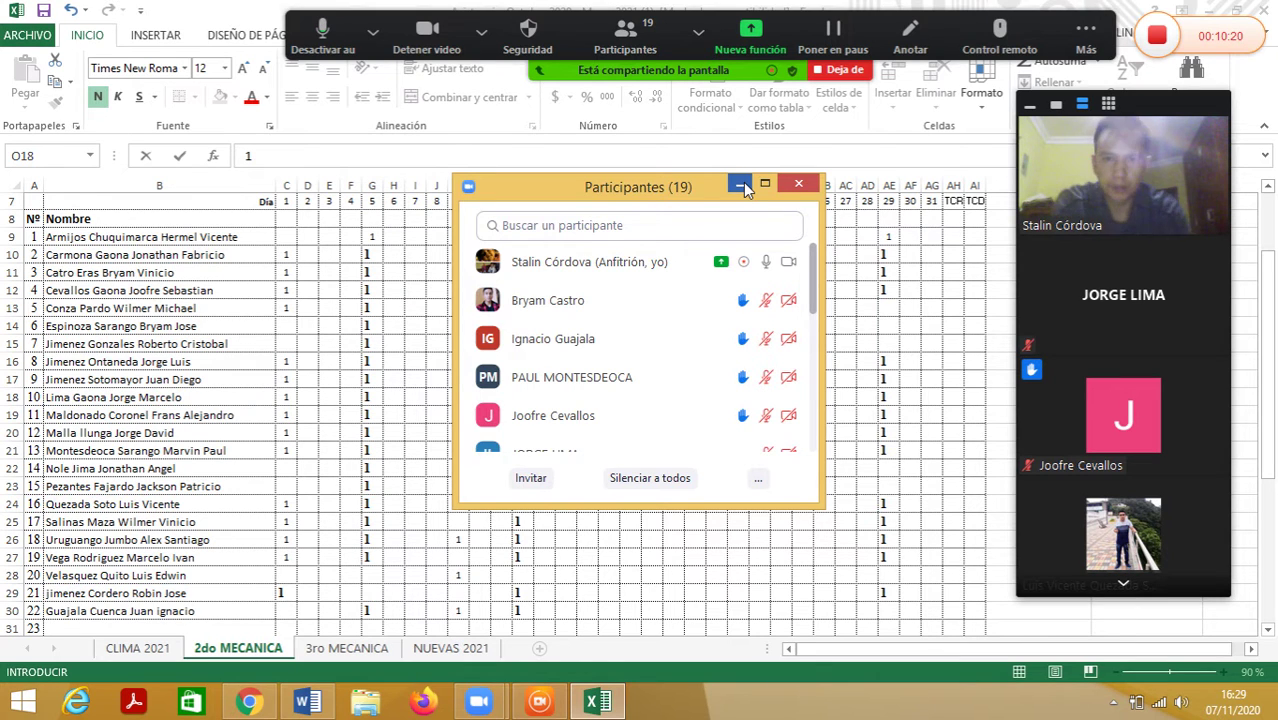
pyautogui.moveTo(684, 306)
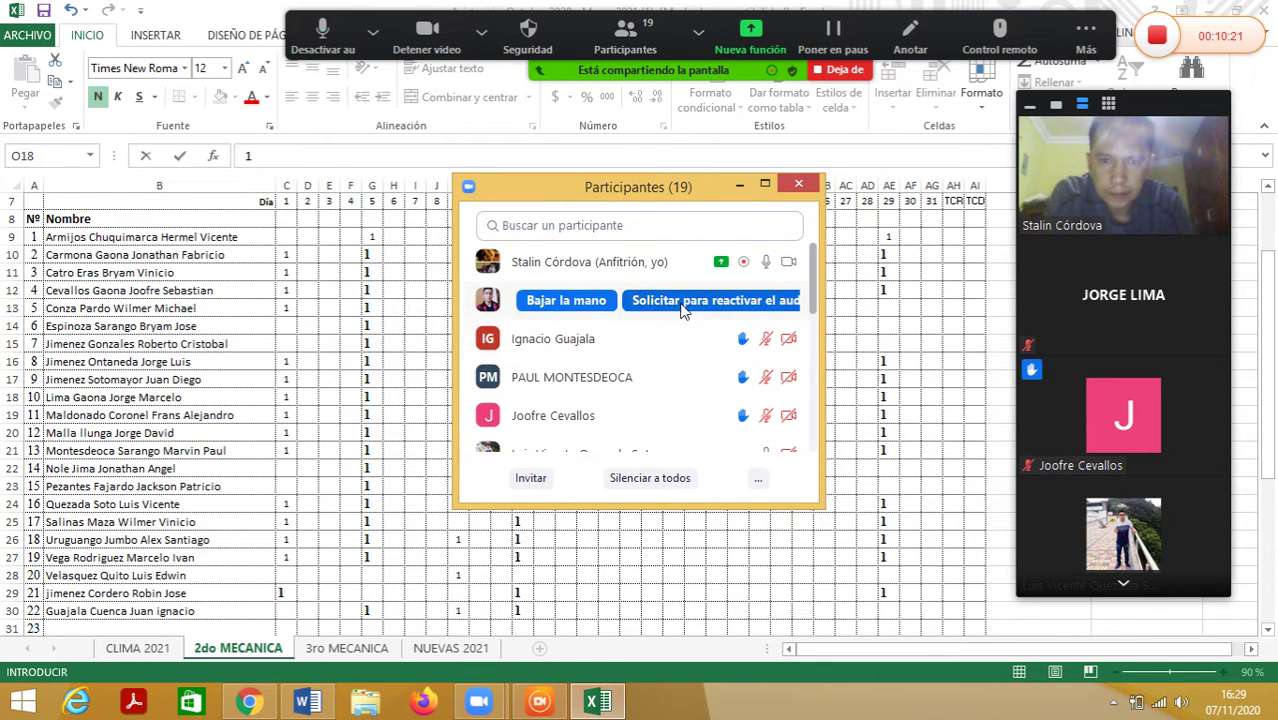
pyautogui.click(598, 301)
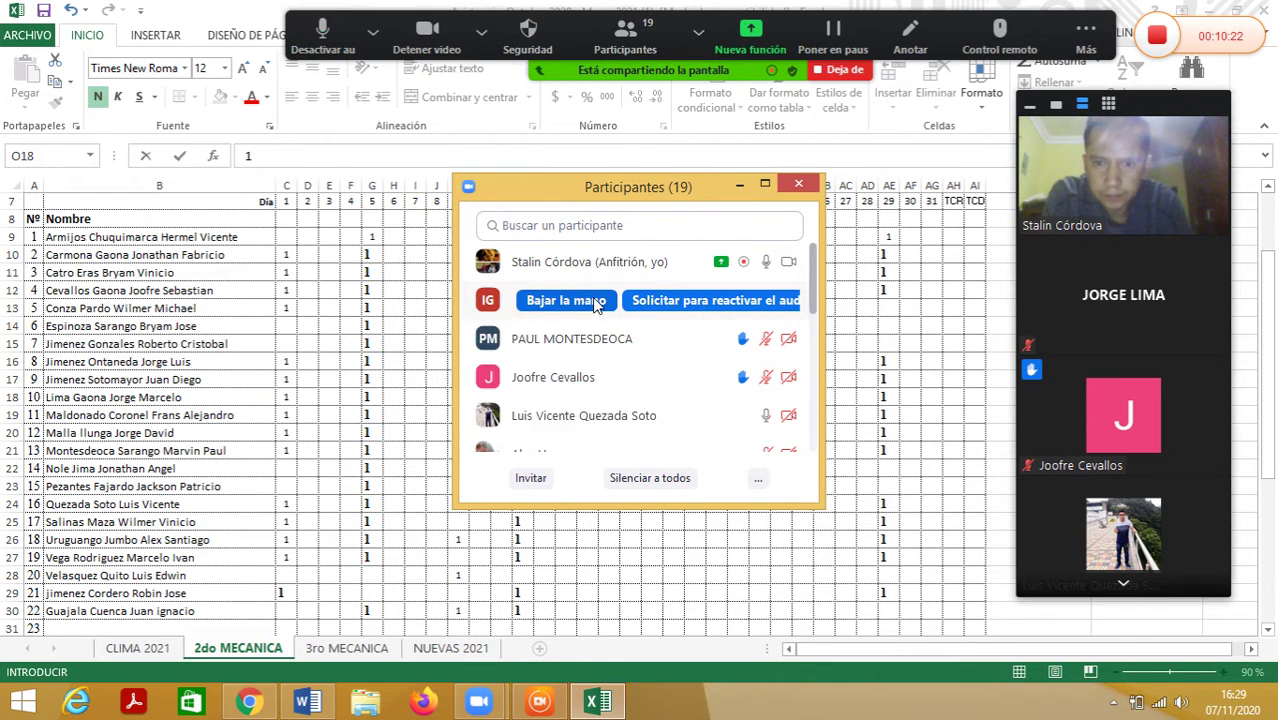
pyautogui.click(738, 188)
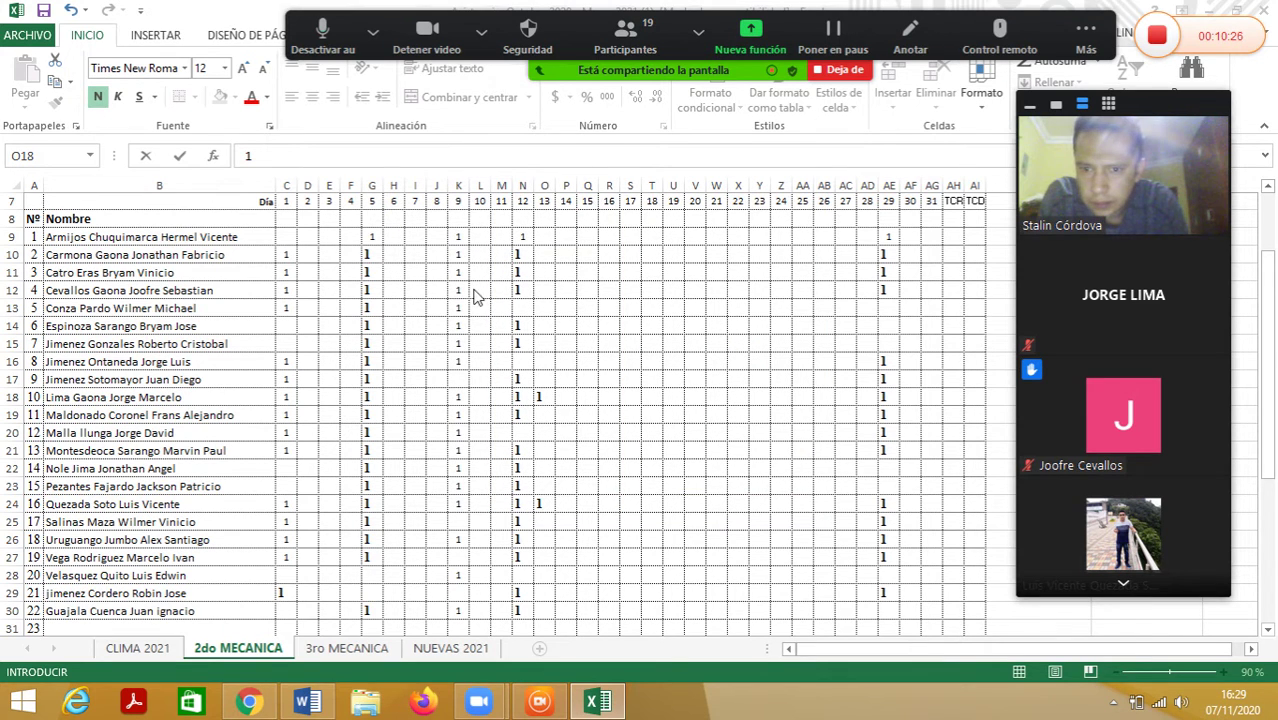
pyautogui.click(545, 272)
pyautogui.write('1')
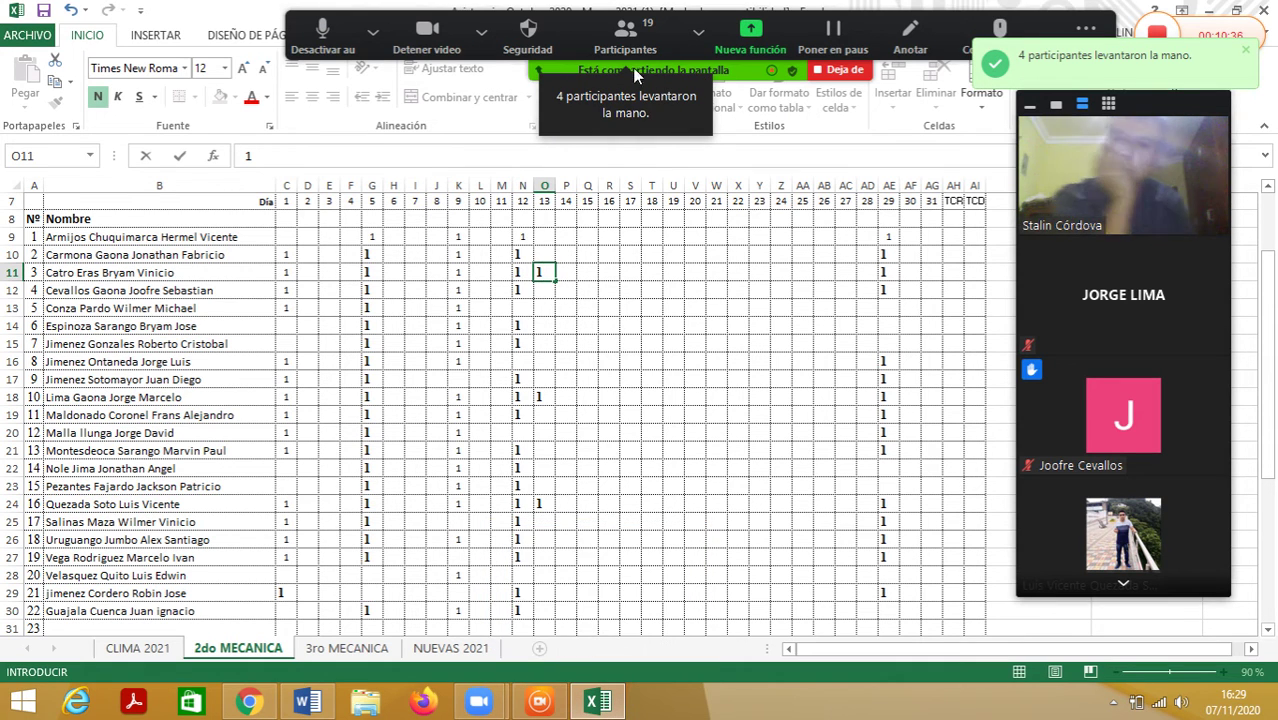
# Step: Lower the raised hand of the student matching number 22 in the participant list and enter 1 under day 13 for that student
pyautogui.click(626, 30)
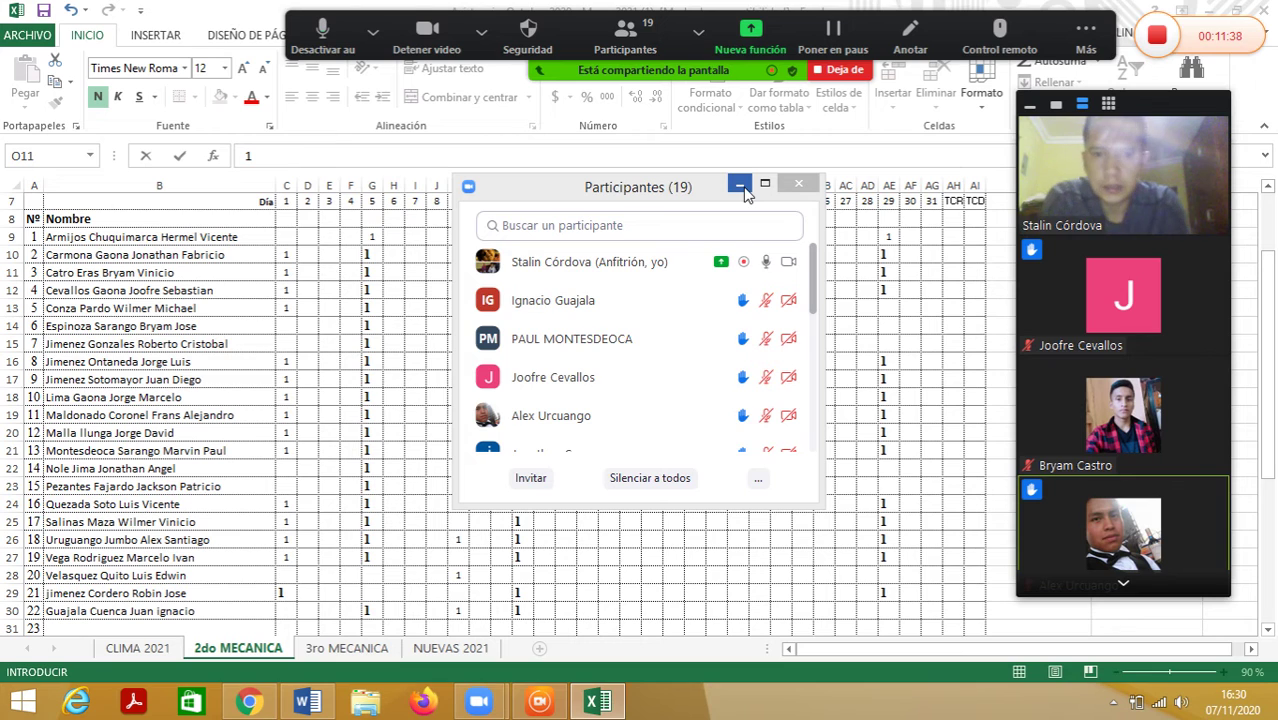
pyautogui.moveTo(658, 350)
pyautogui.moveTo(588, 302)
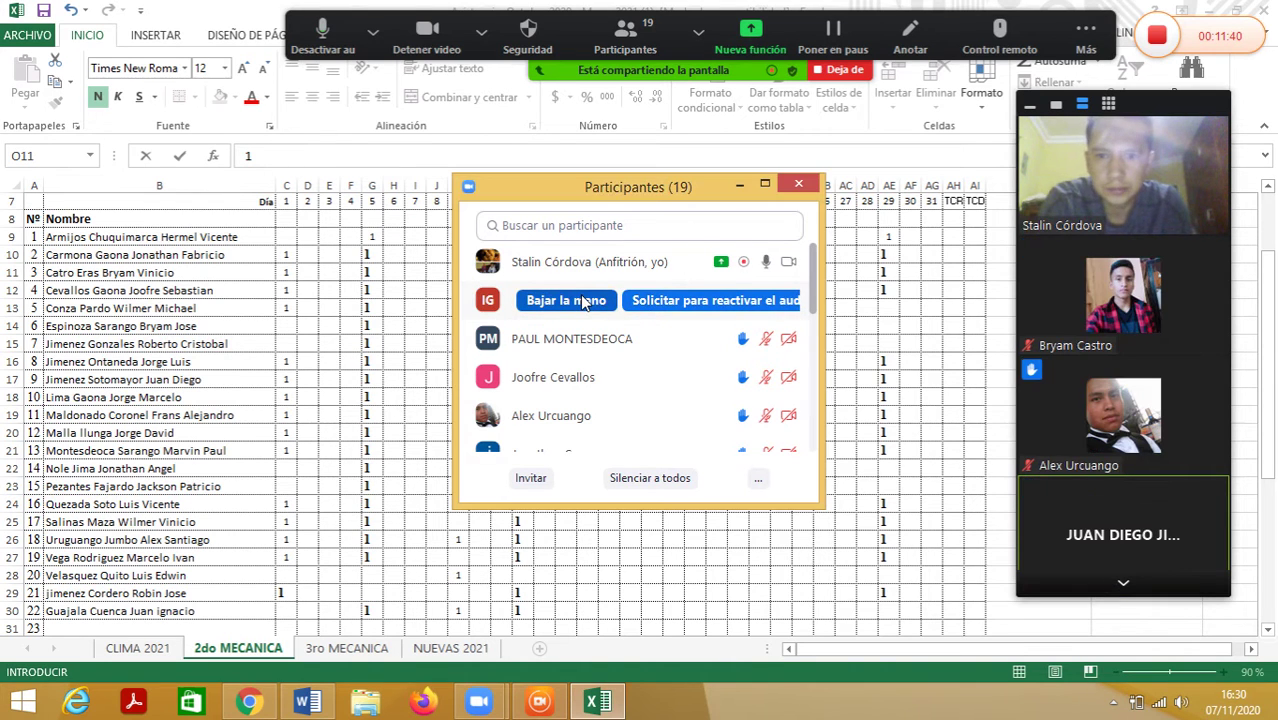
pyautogui.click(585, 302)
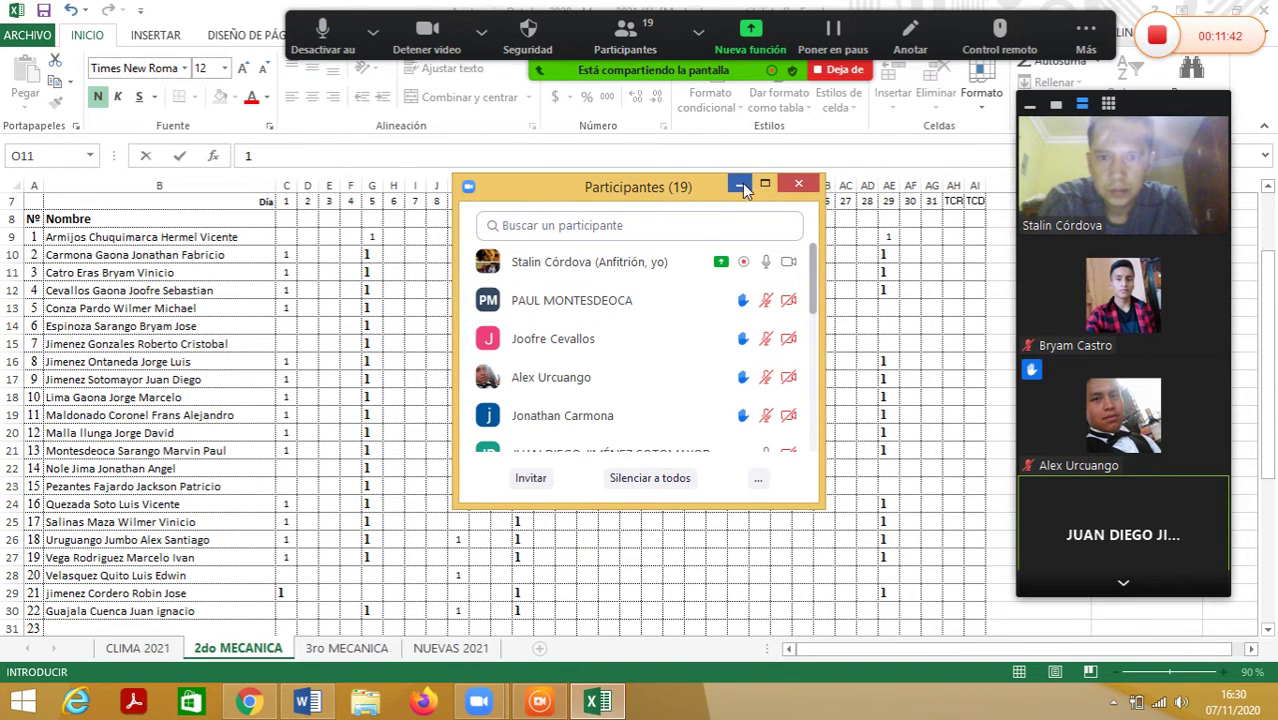
pyautogui.click(740, 186)
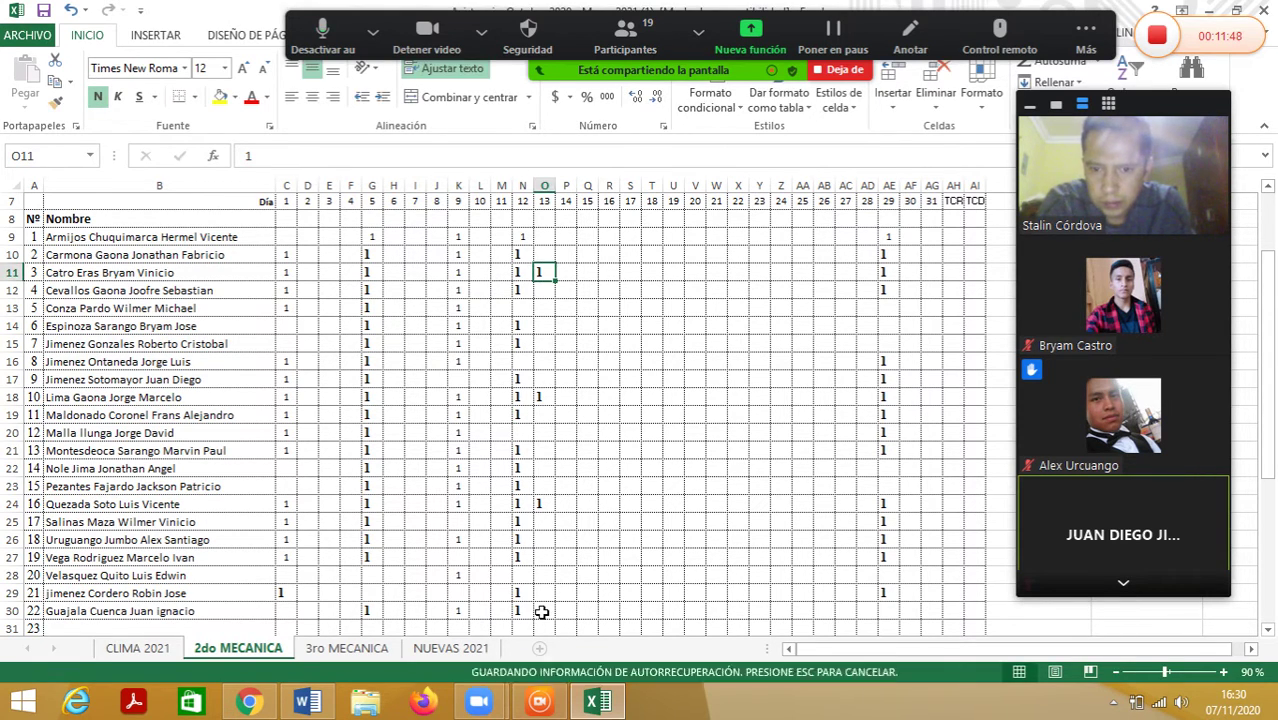
pyautogui.doubleClick(543, 611)
pyautogui.write('1')
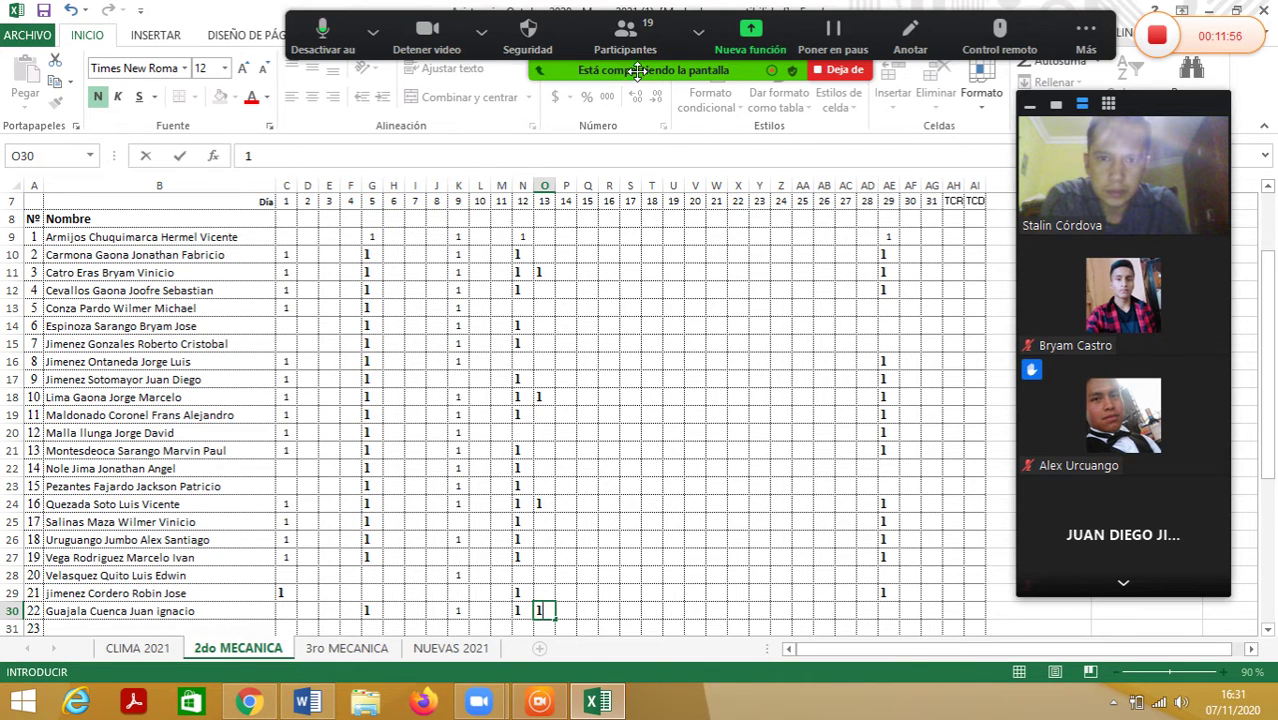
# Step: Lower the raised hand of the student matching number 13 in the participant list and enter 1 under day 13 for that student
pyautogui.click(634, 32)
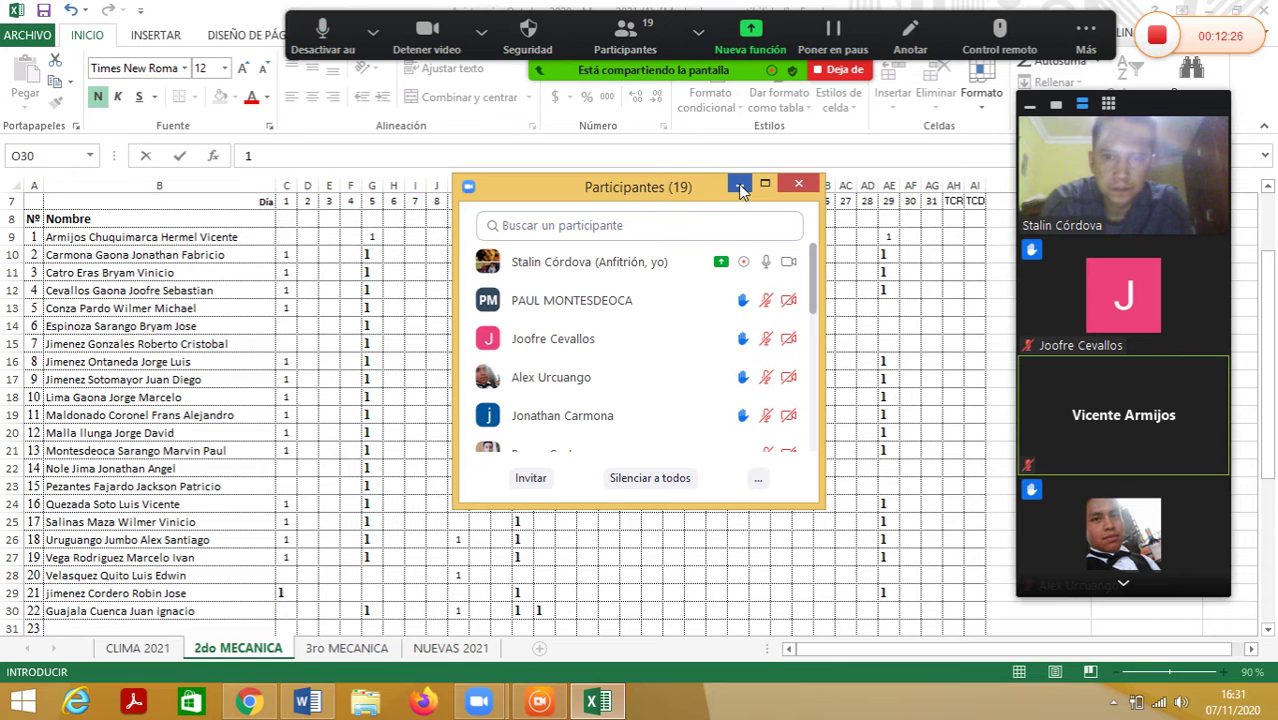
pyautogui.moveTo(690, 306)
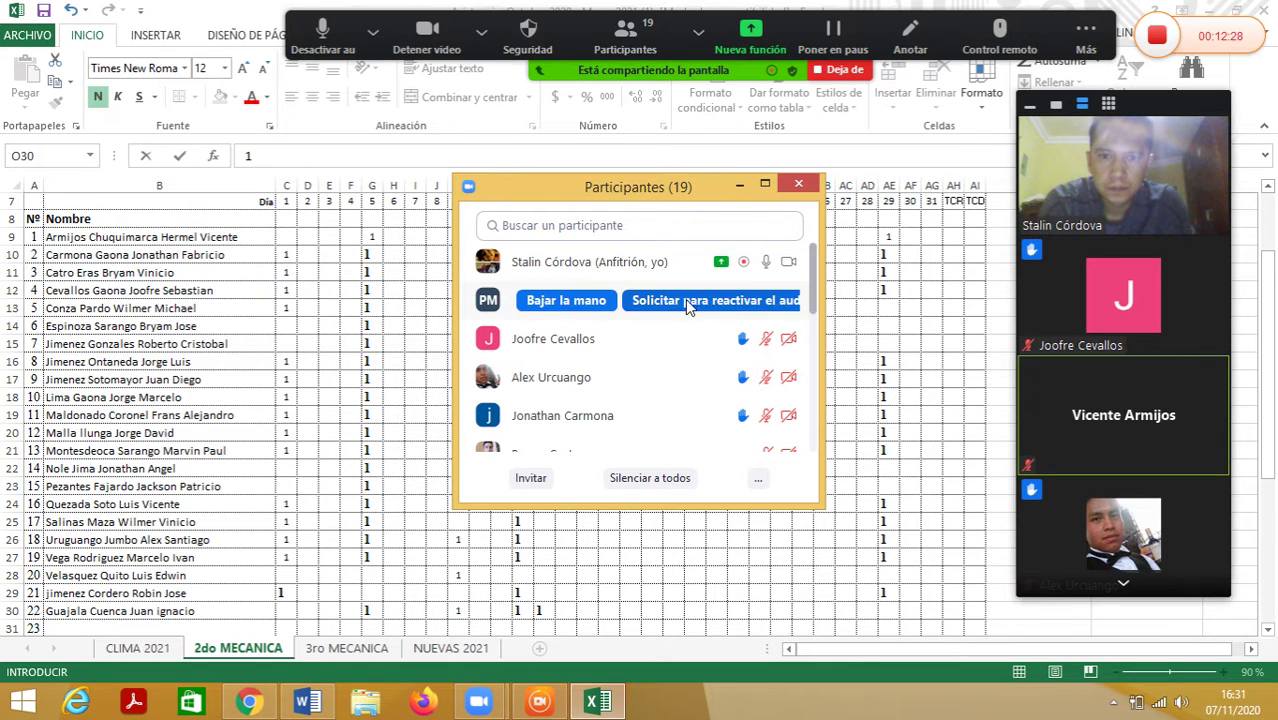
pyautogui.click(604, 302)
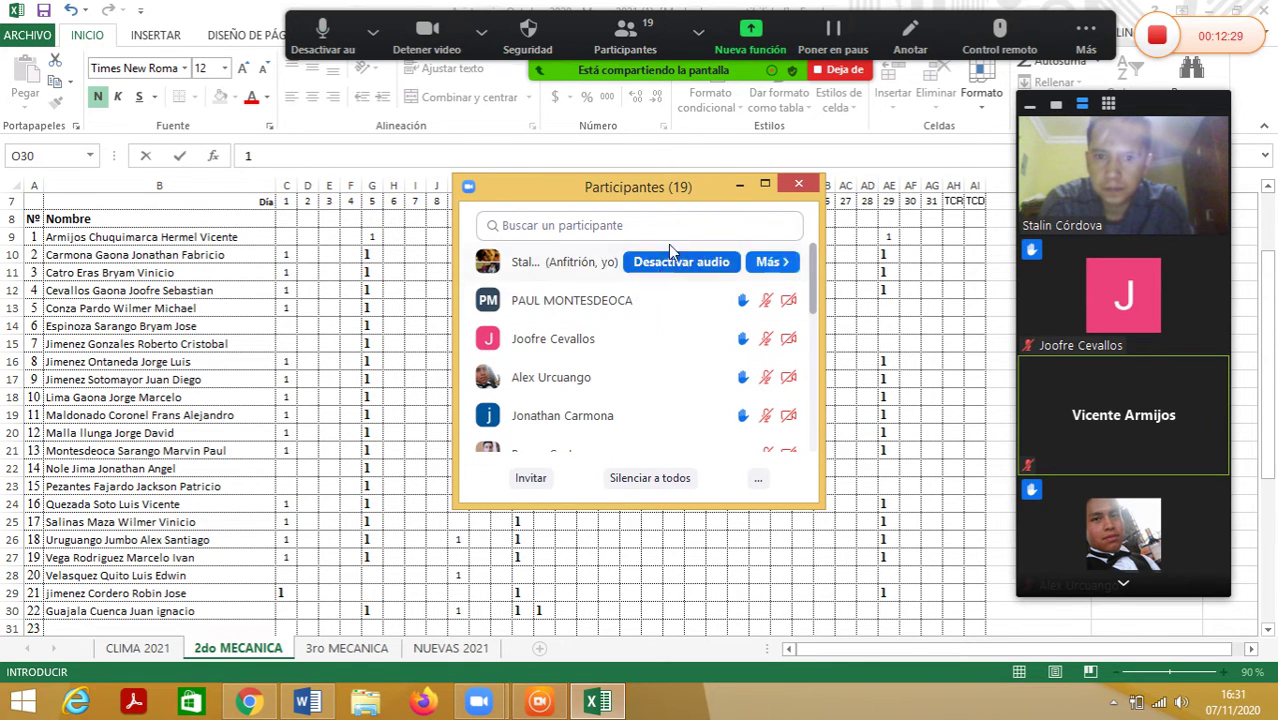
pyautogui.click(739, 185)
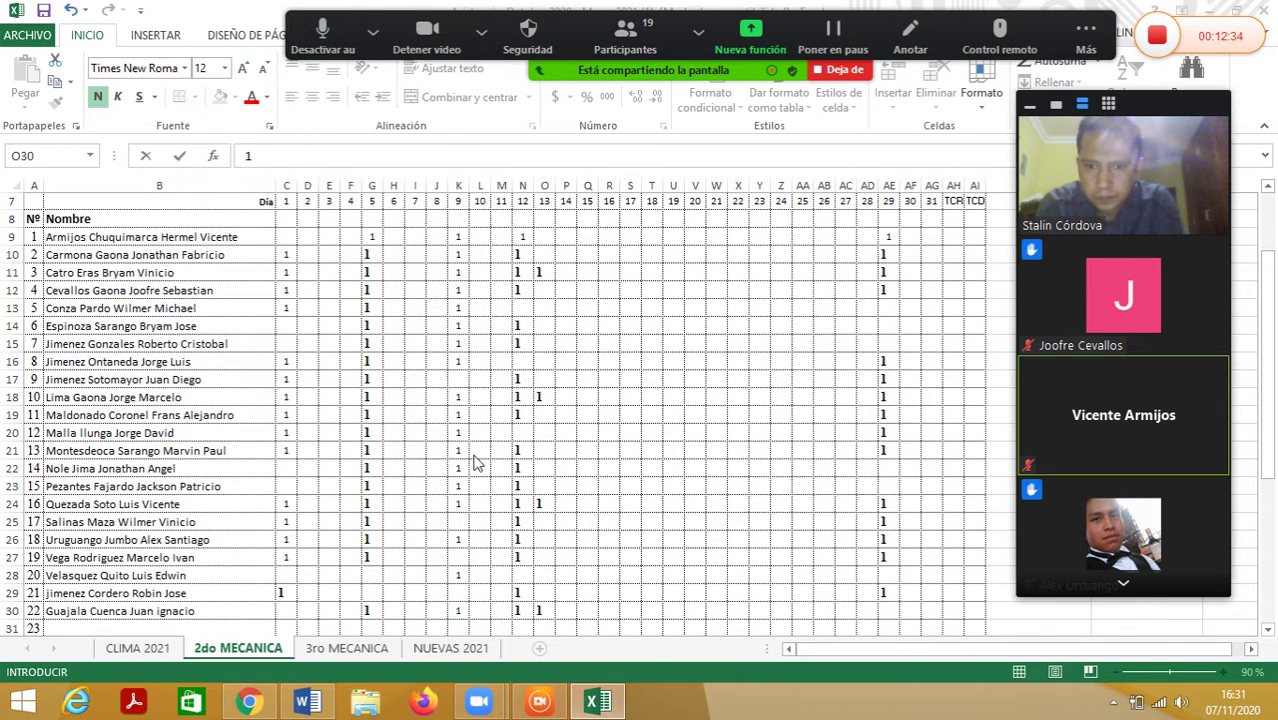
pyautogui.click(545, 451)
pyautogui.write('1')
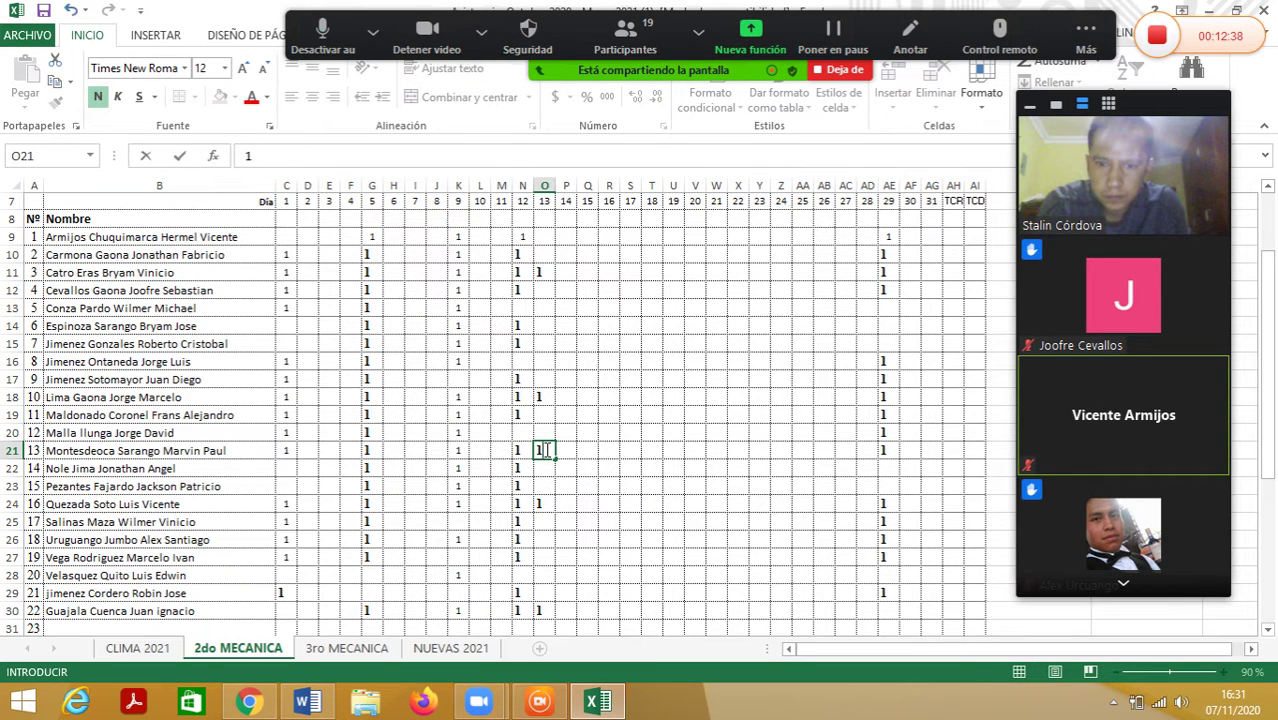
# Step: Lower the raised hand of the student matching number 4 in the participant list and enter 1 under day 13 for that student
pyautogui.click(647, 35)
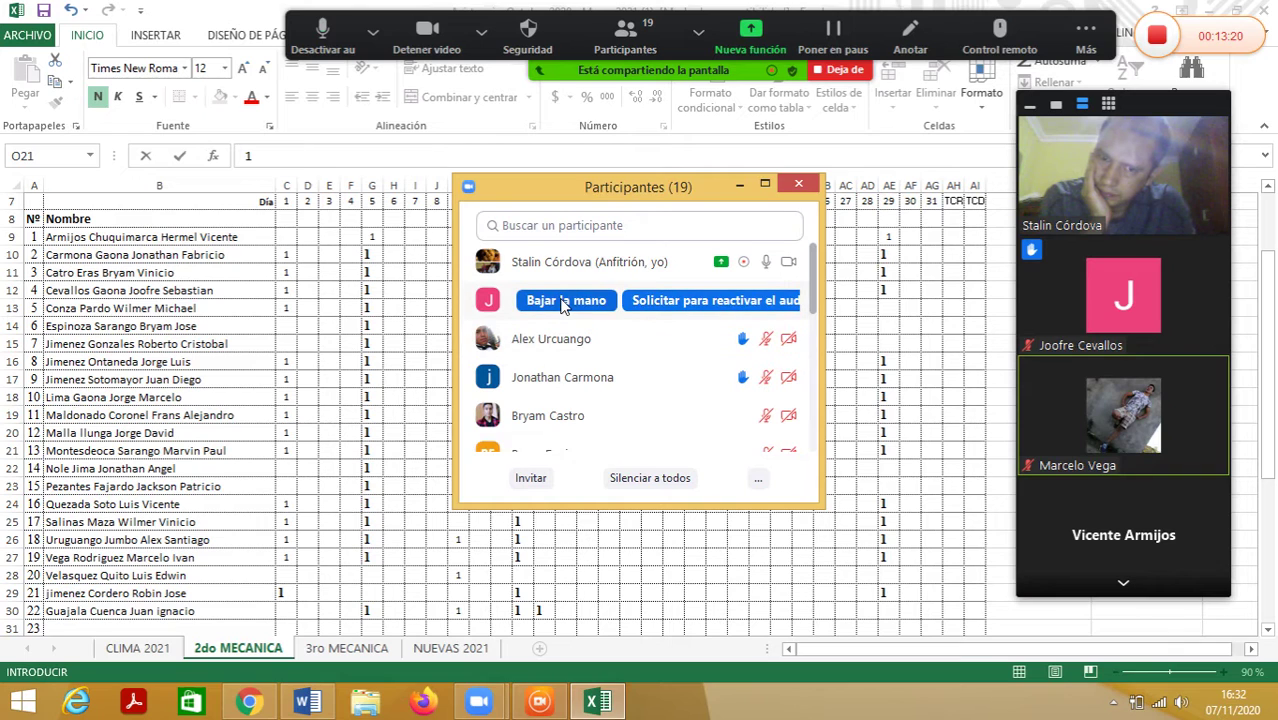
pyautogui.click(563, 302)
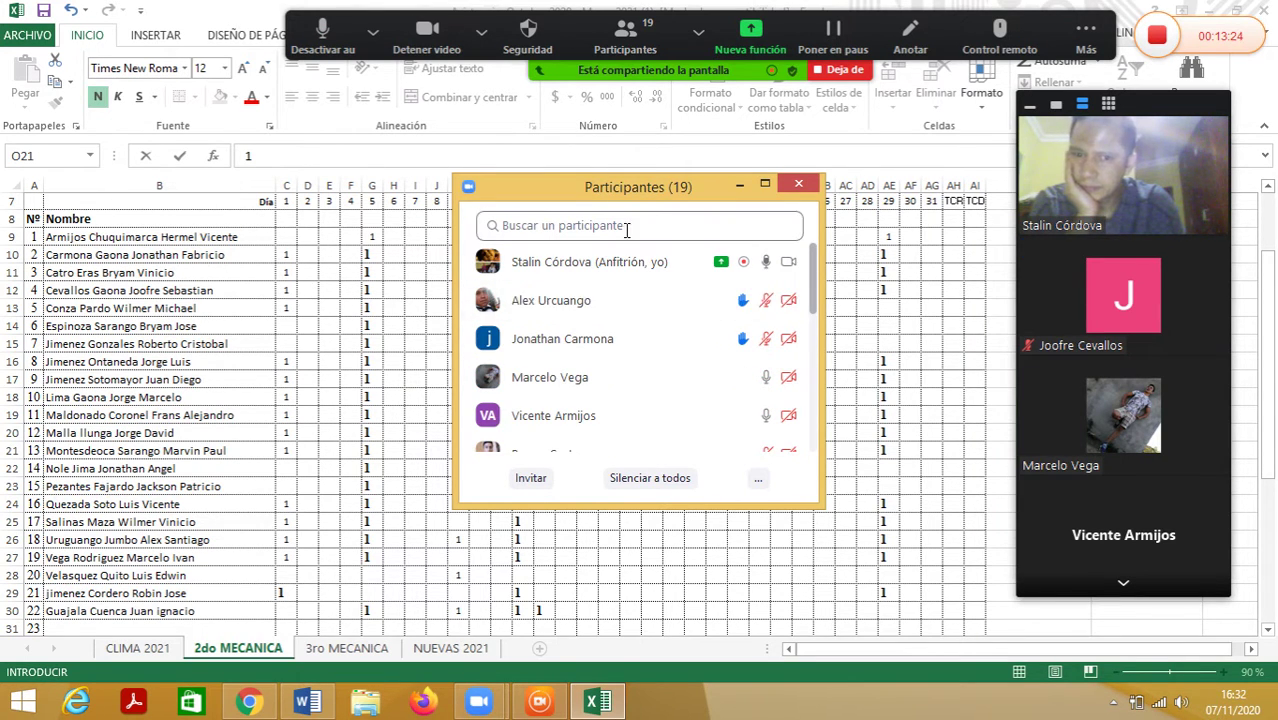
pyautogui.click(740, 185)
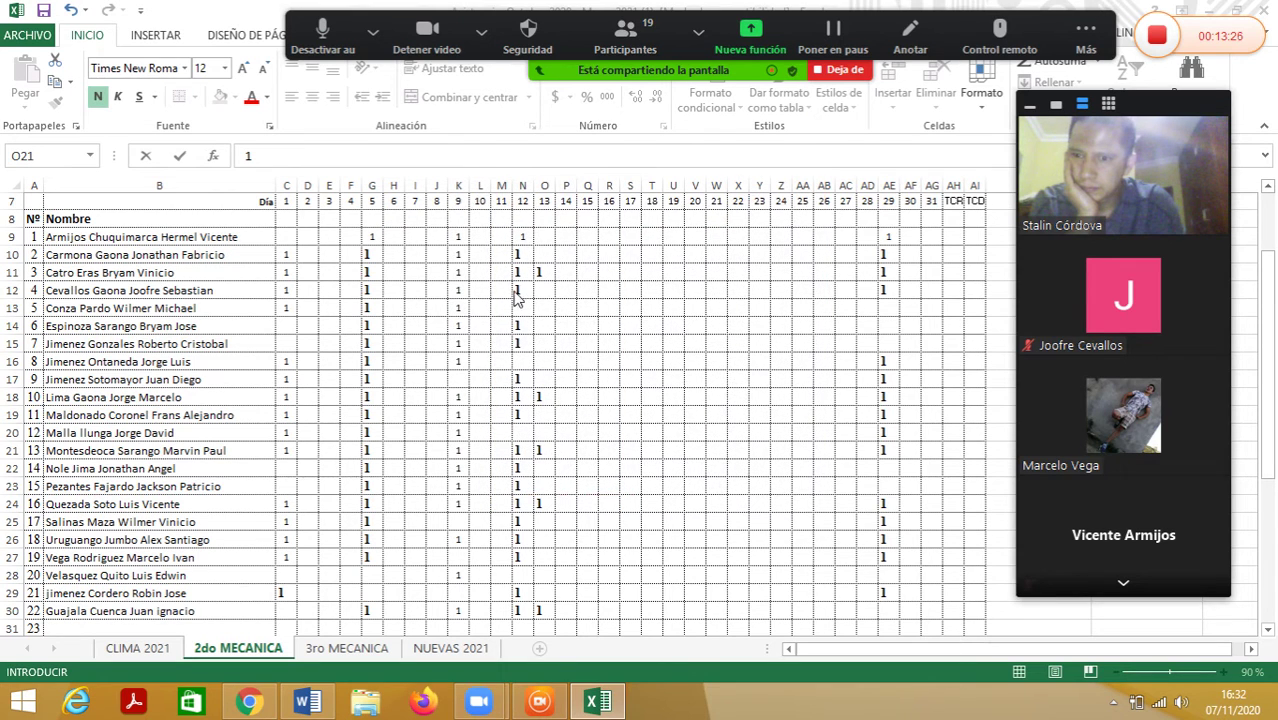
pyautogui.click(546, 290)
pyautogui.write('1')
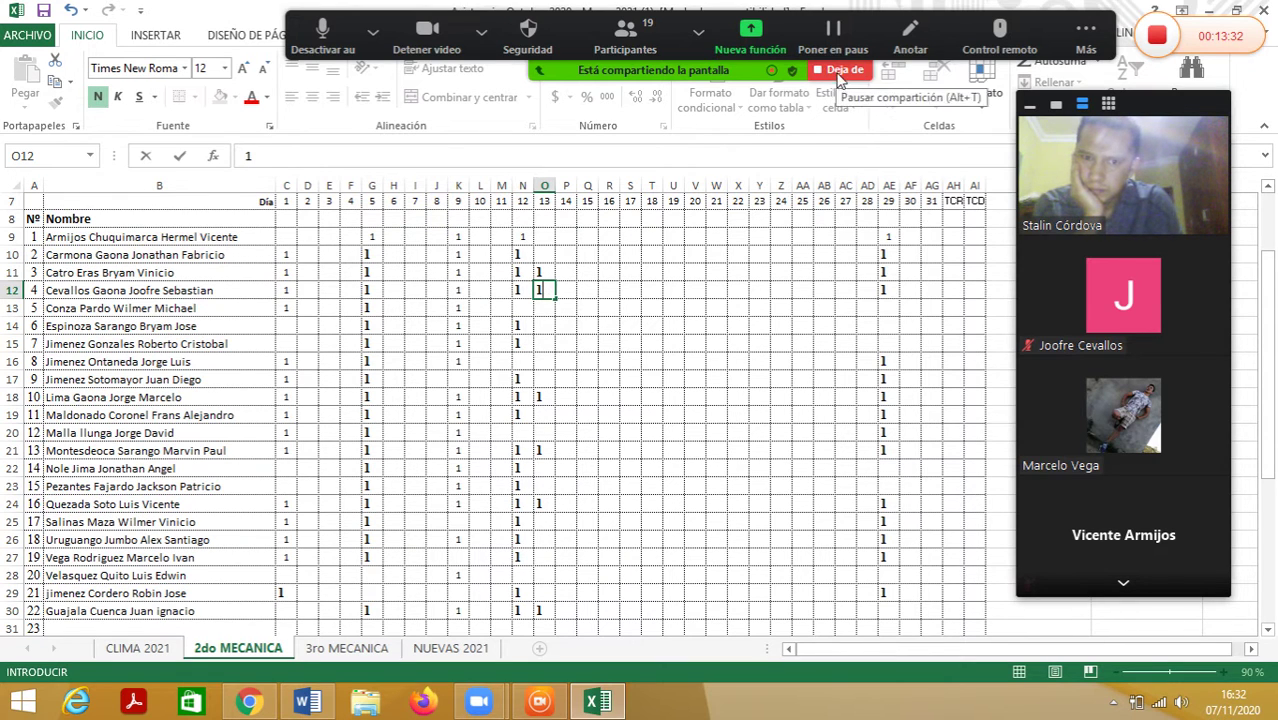
# Step: Look through the whole meeting participant list for remaining raised hands and return to the attendance sheet
pyautogui.click(623, 31)
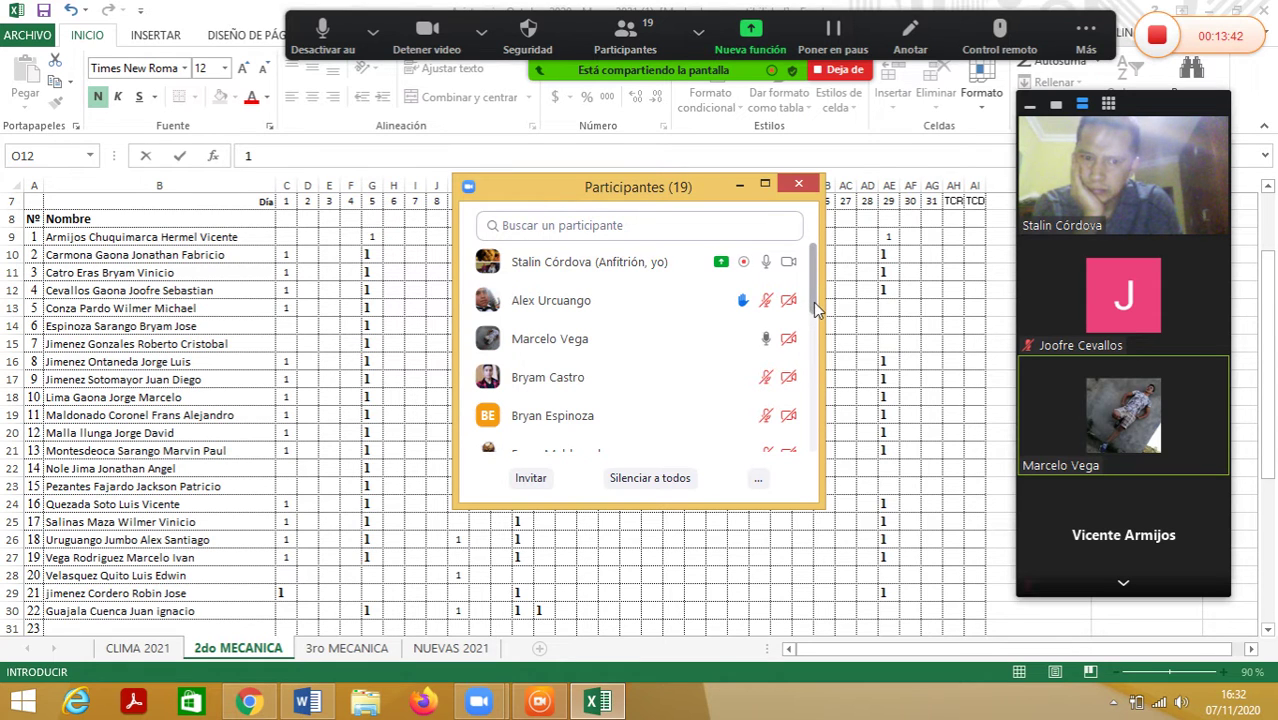
pyautogui.scroll(-1, 813, 315)
pyautogui.scroll(-12, 813, 323)
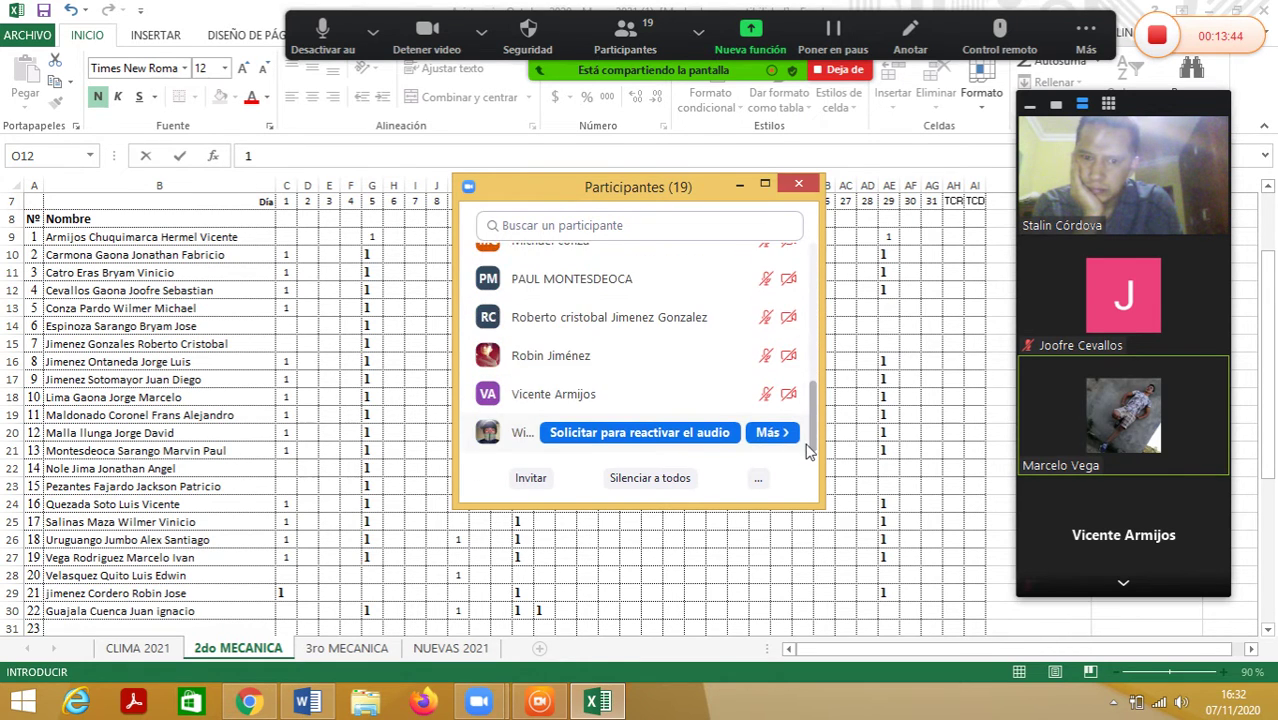
pyautogui.scroll(4, 813, 320)
pyautogui.scroll(8, 812, 313)
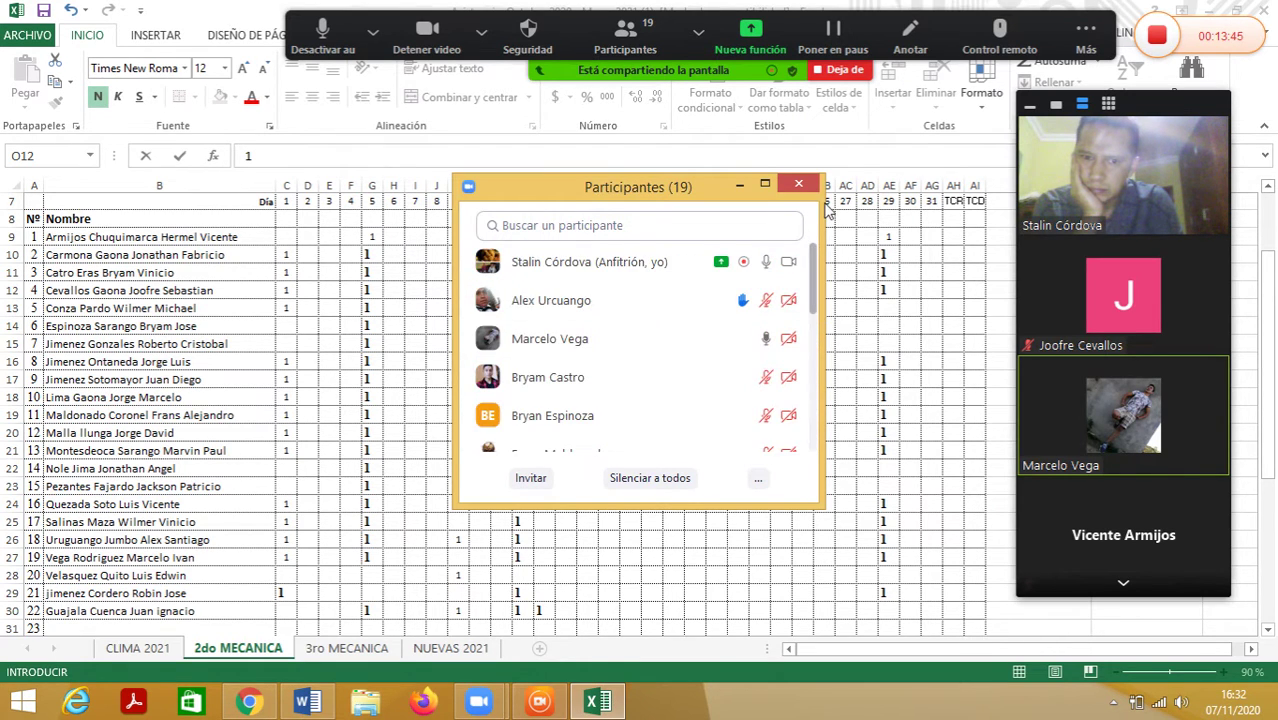
pyautogui.click(742, 185)
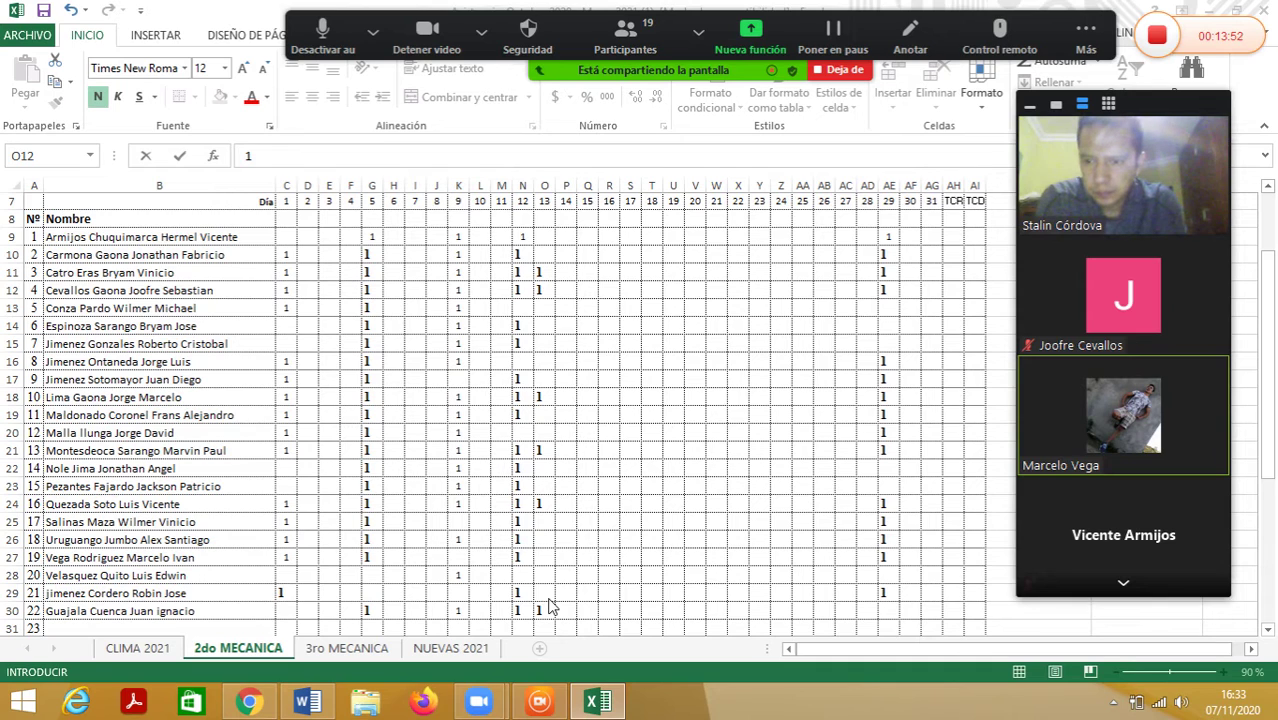
pyautogui.click(544, 540)
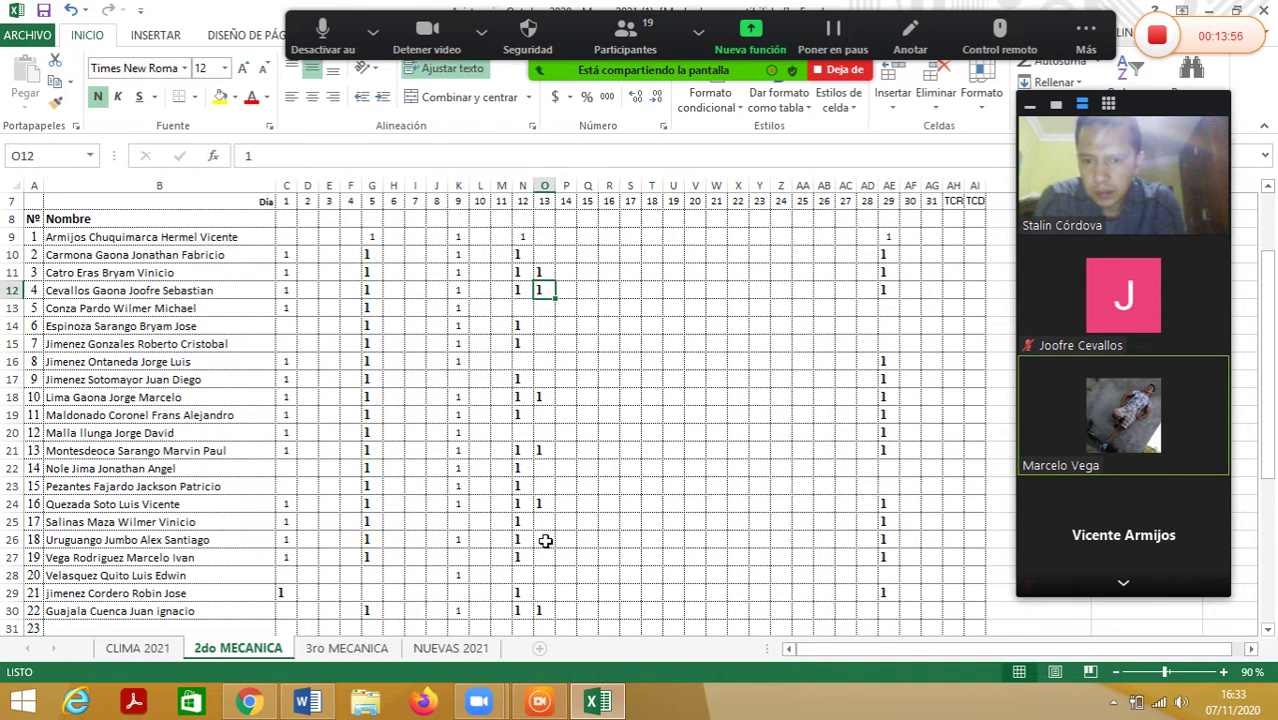
pyautogui.write('1')
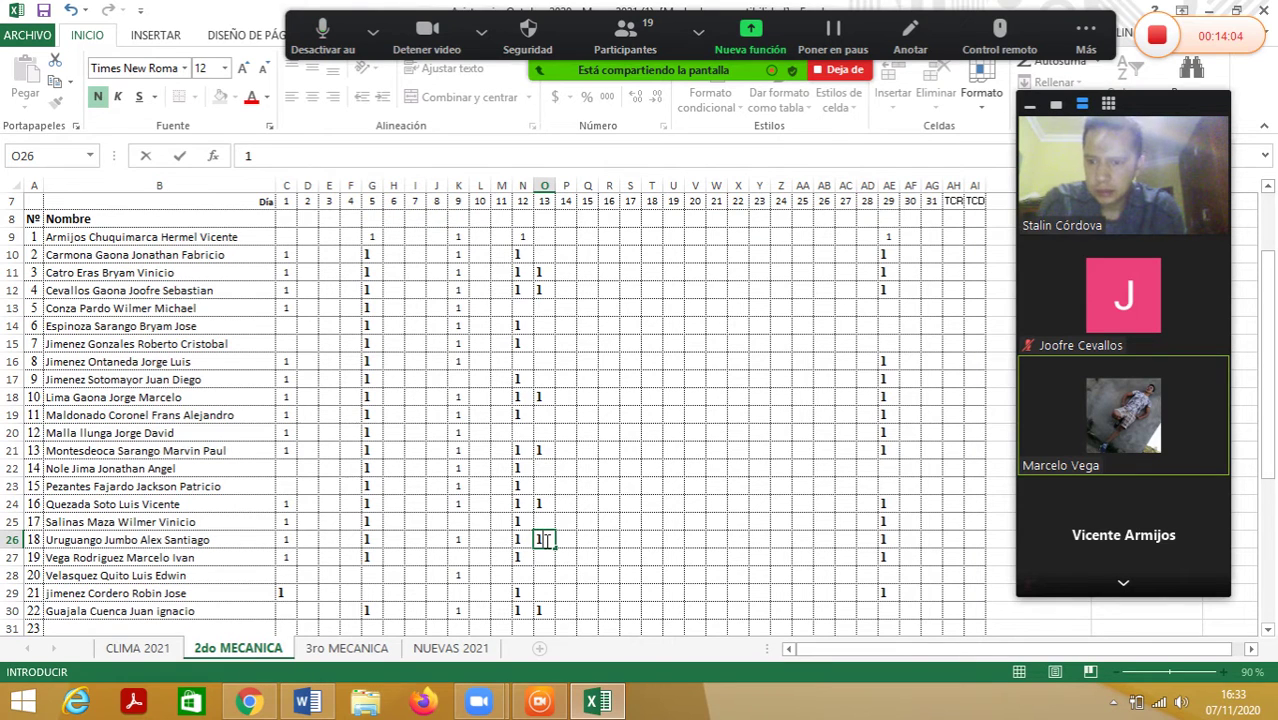
pyautogui.press('BackSpace')
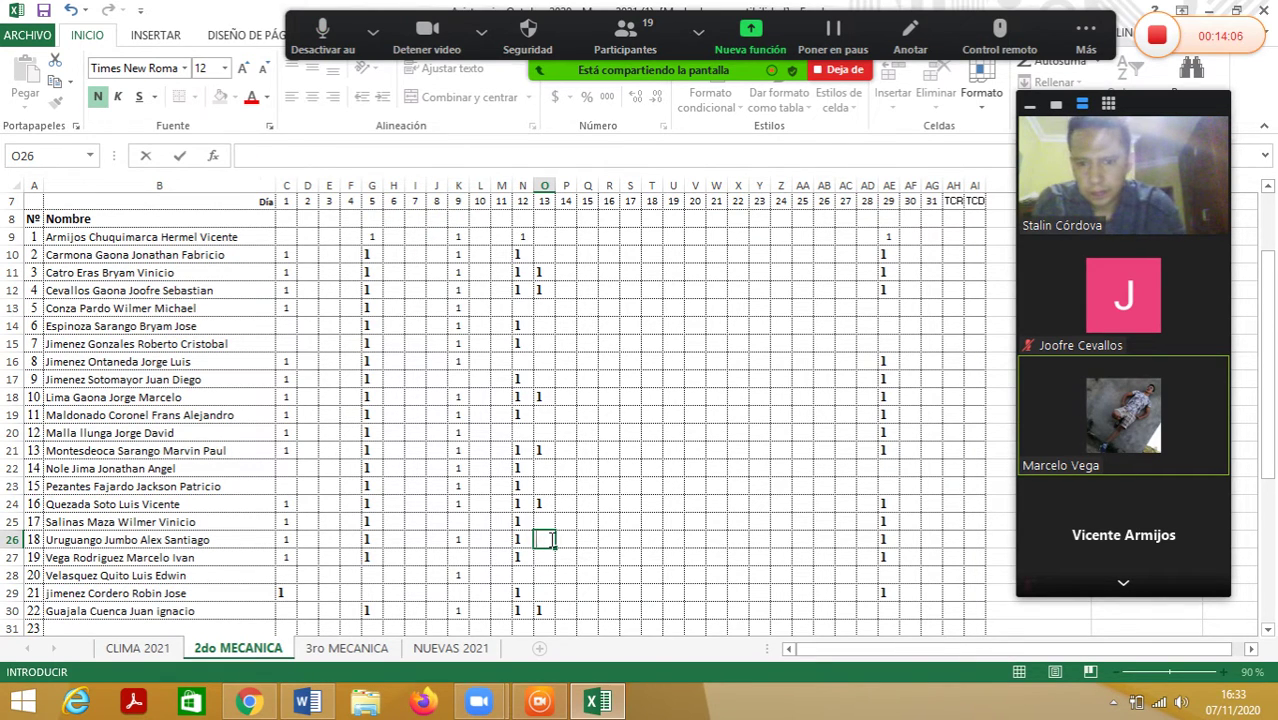
# Step: Enter 1 under day 13 for student number 19 in the 2do MECANICA attendance sheet
pyautogui.click(549, 557)
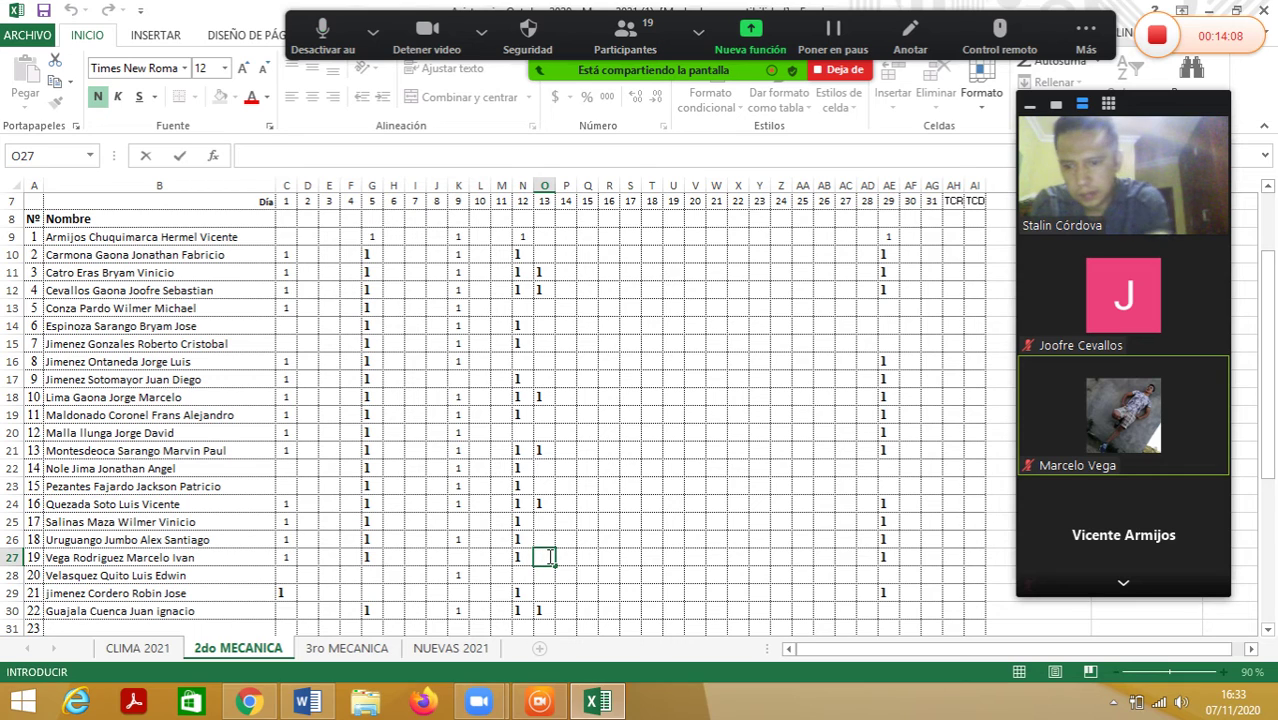
pyautogui.write('1')
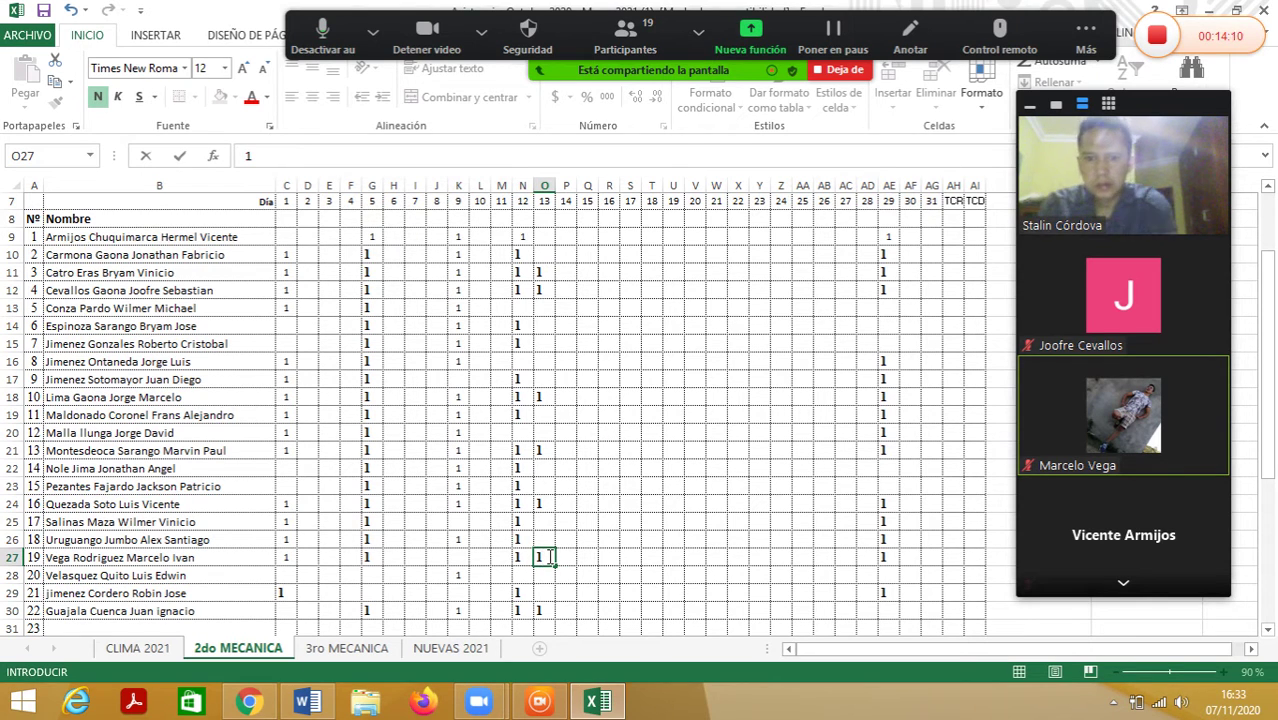
# Step: Reopen the meeting's participant list, switch to the Rectificación guide in Chrome and go to the Cuestionario section on page 14
pyautogui.click(625, 35)
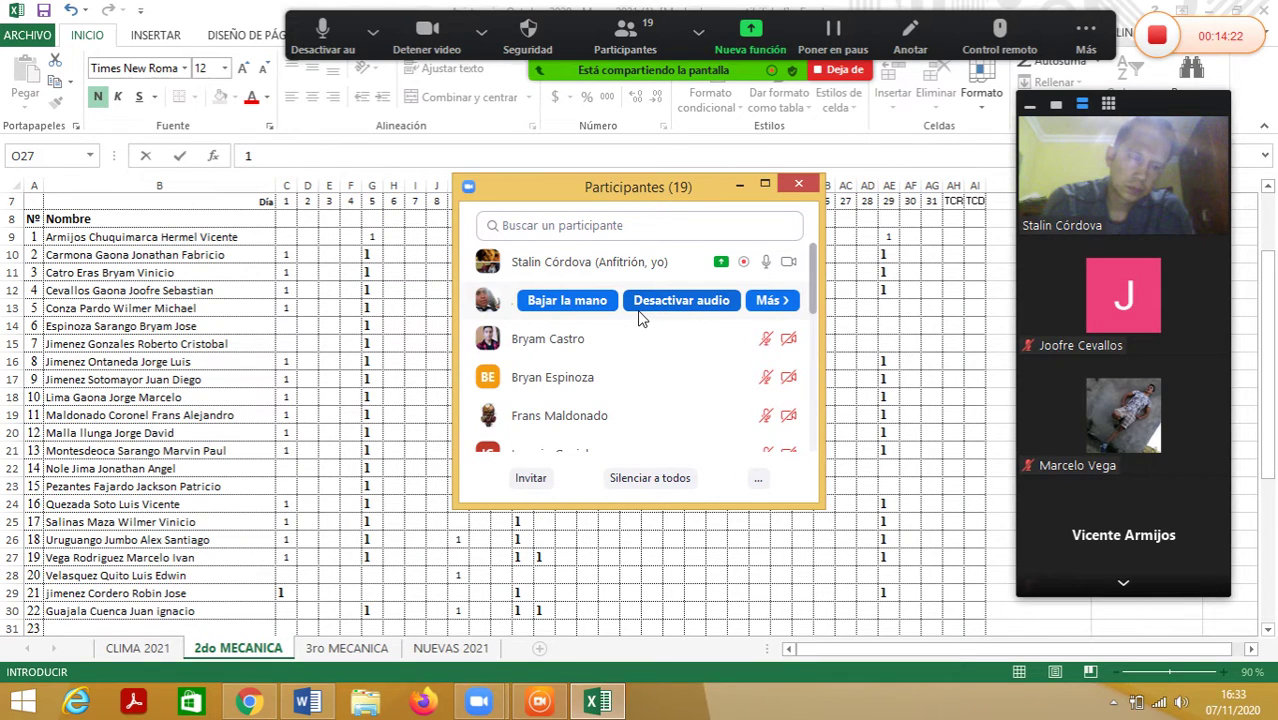
pyautogui.click(247, 703)
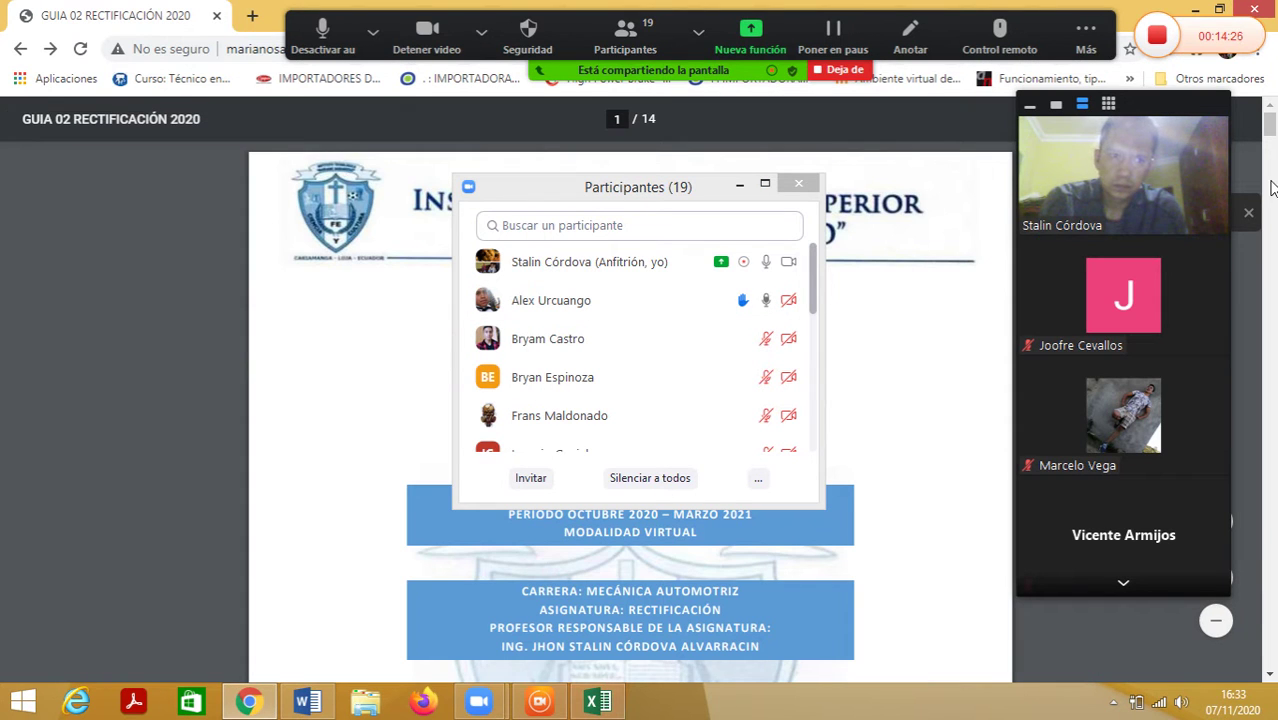
pyautogui.moveTo(1268, 125); pyautogui.dragTo(1271, 651)
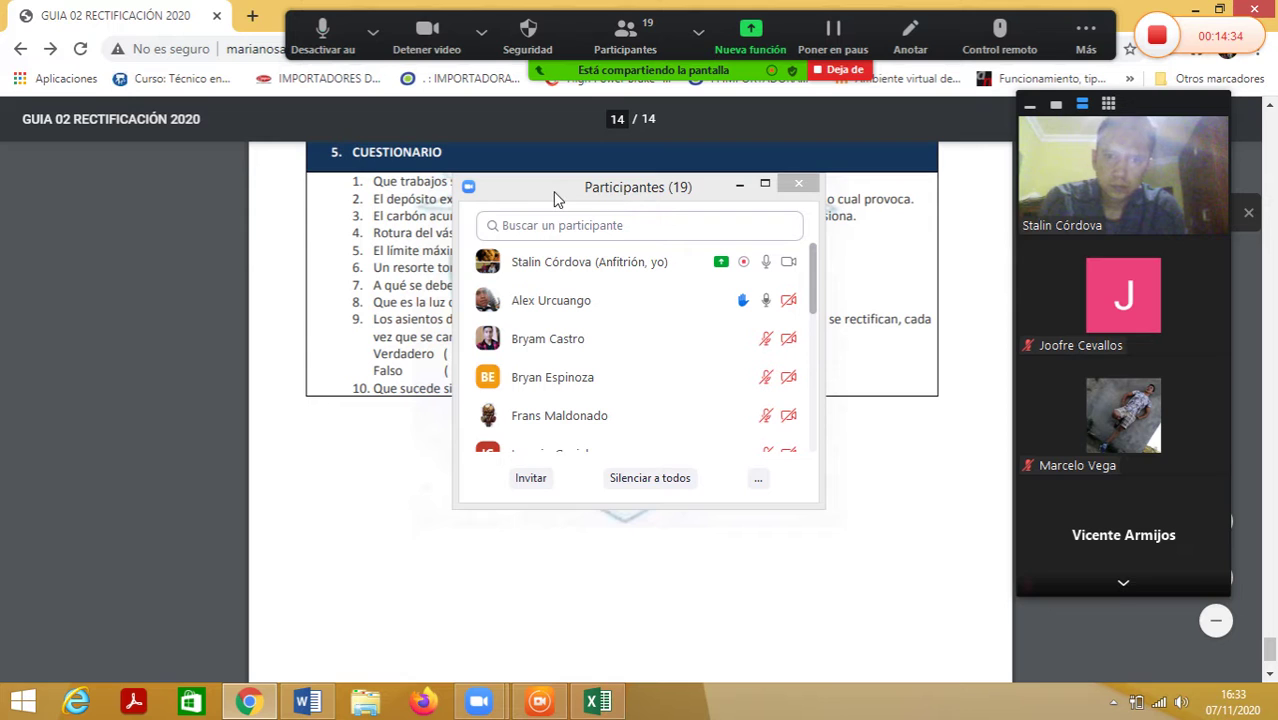
# Step: Reposition the participant list over the Cuestionario page and lower the raised hand of the student matching number 18
pyautogui.moveTo(553, 191); pyautogui.dragTo(677, 385)
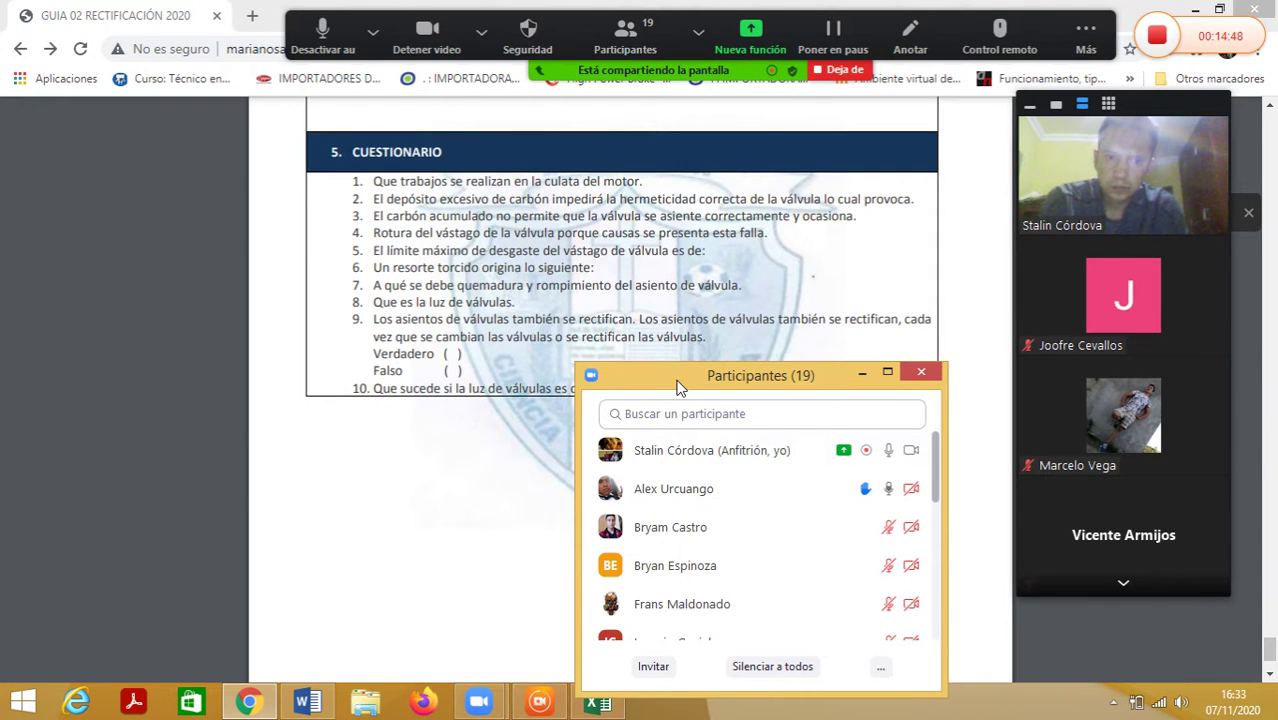
pyautogui.moveTo(678, 387); pyautogui.dragTo(592, 105)
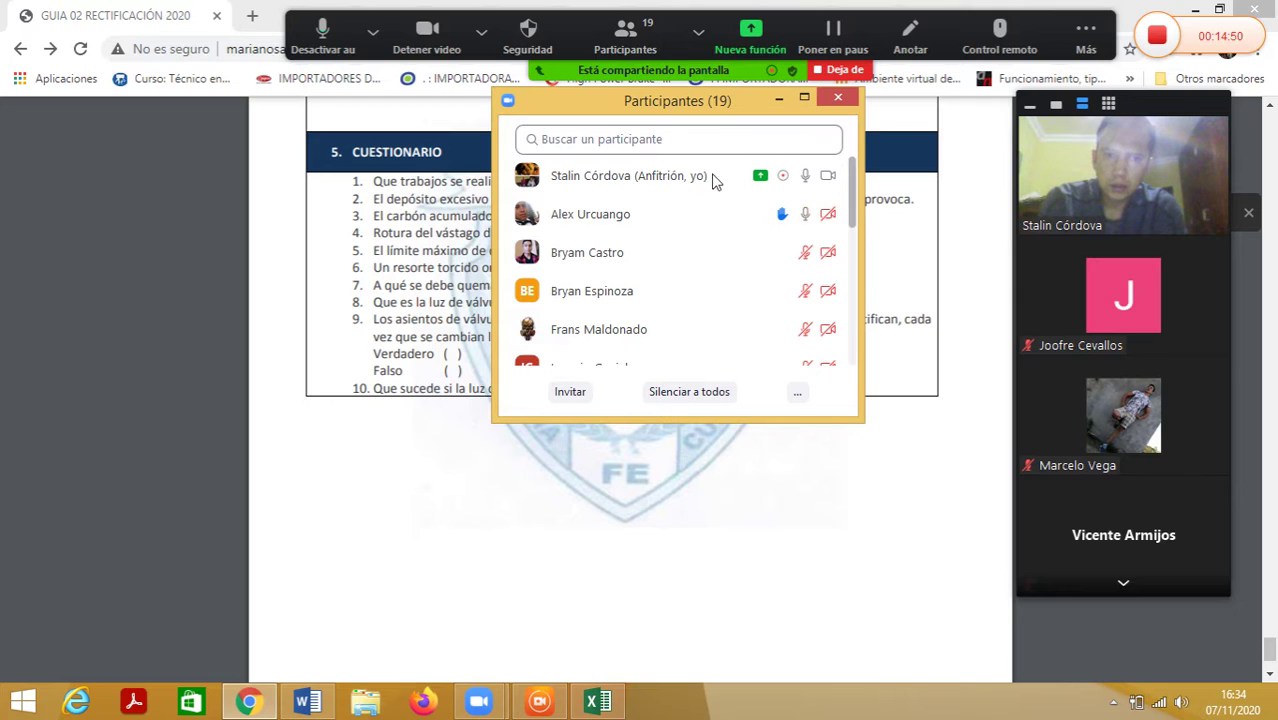
pyautogui.moveTo(650, 232)
pyautogui.click(605, 214)
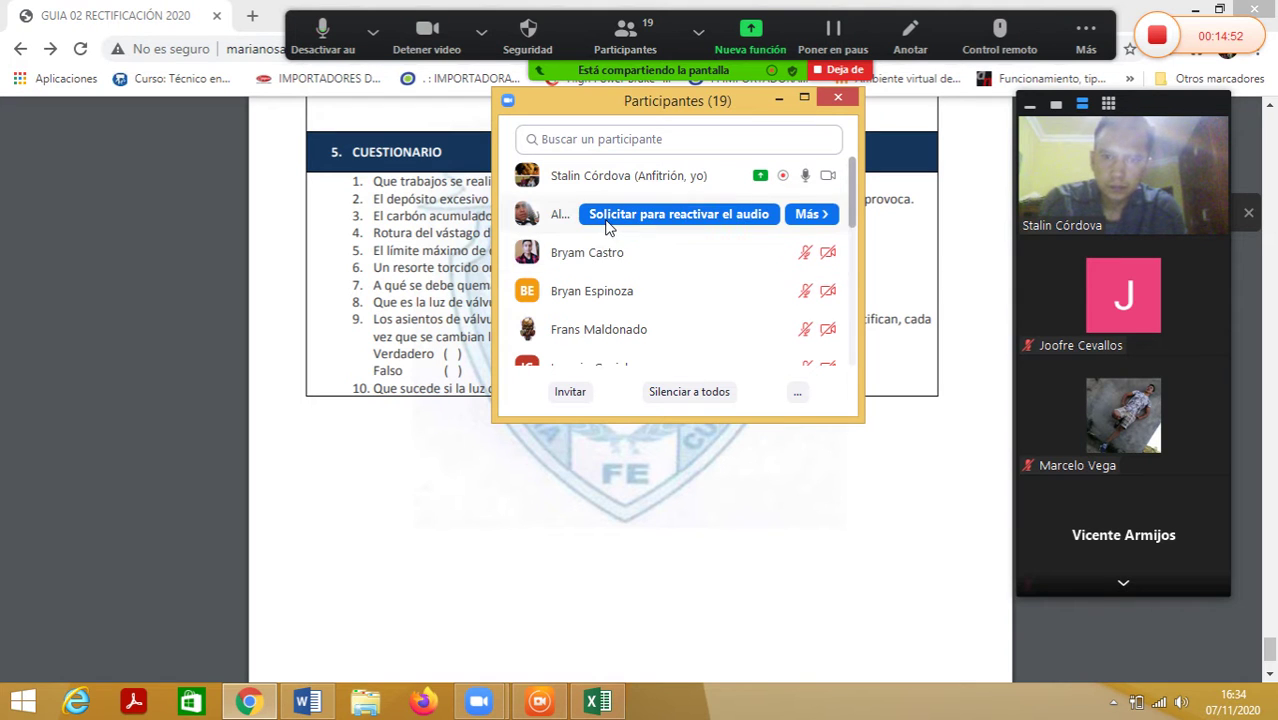
# Step: Switch to the Excel attendance sheet, minimize the participant list and enter 1 under day 13 for student number 18
pyautogui.click(601, 703)
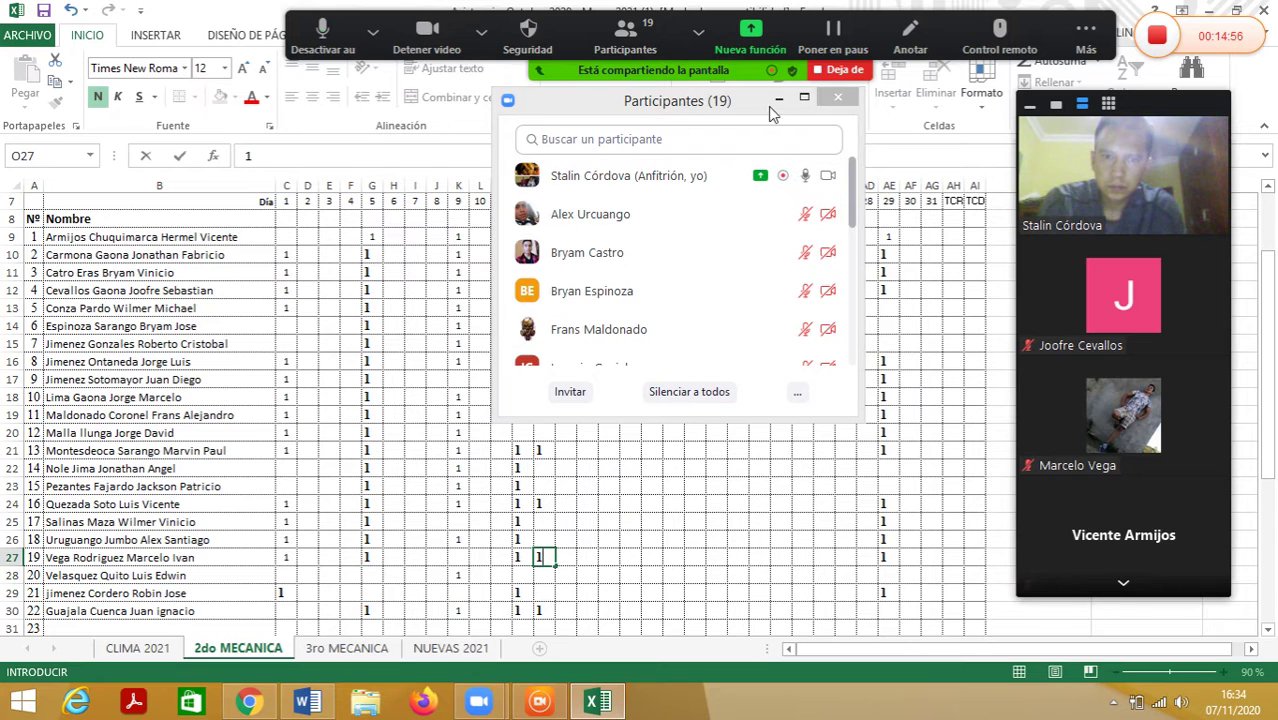
pyautogui.click(779, 98)
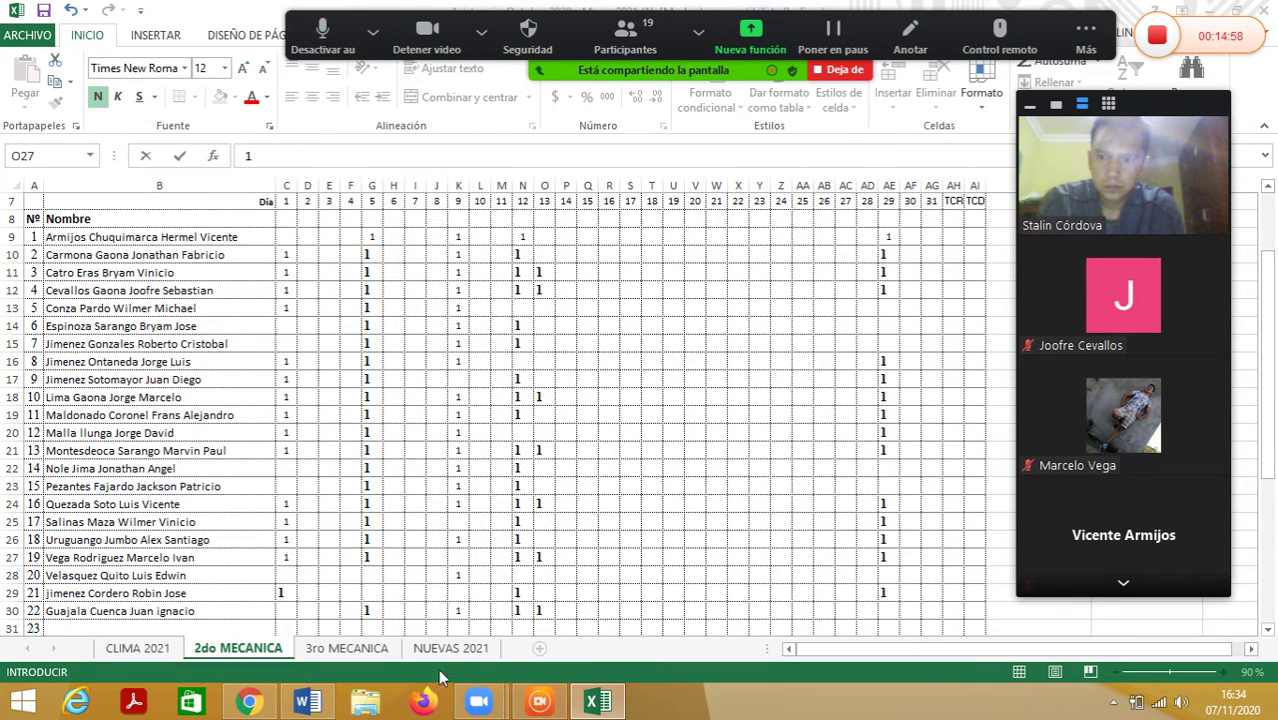
pyautogui.click(540, 540)
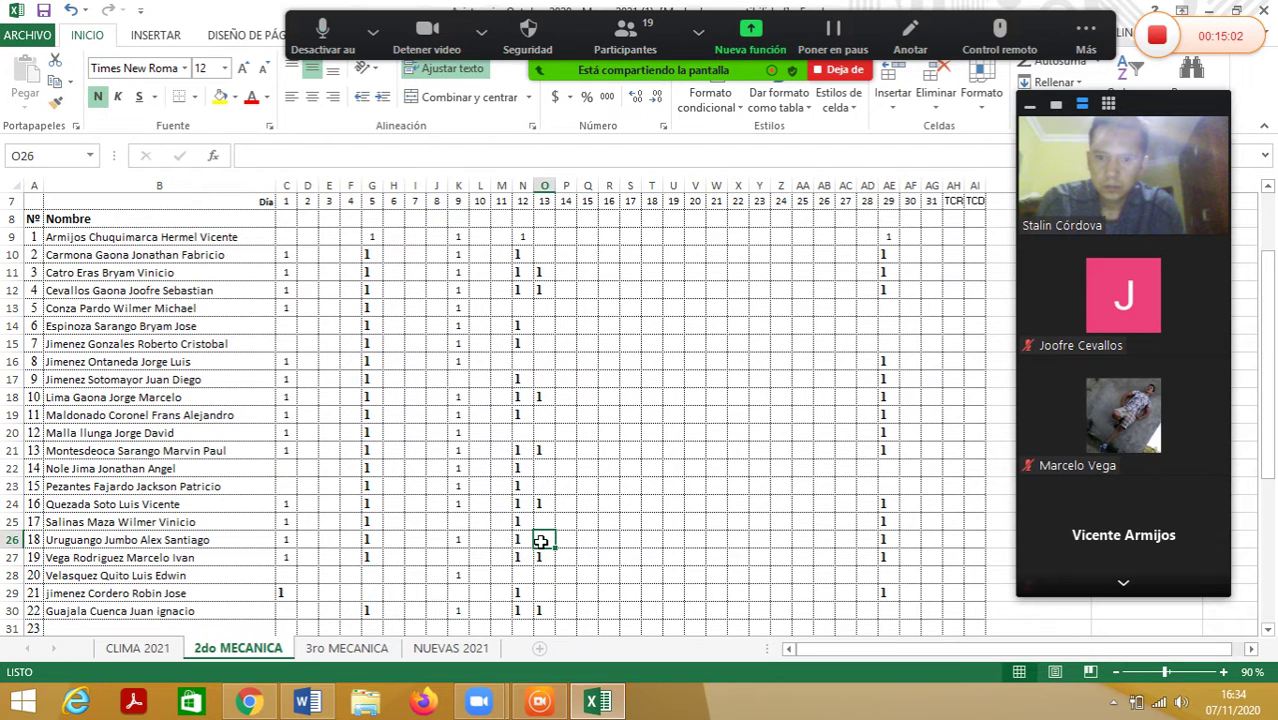
pyautogui.write('1')
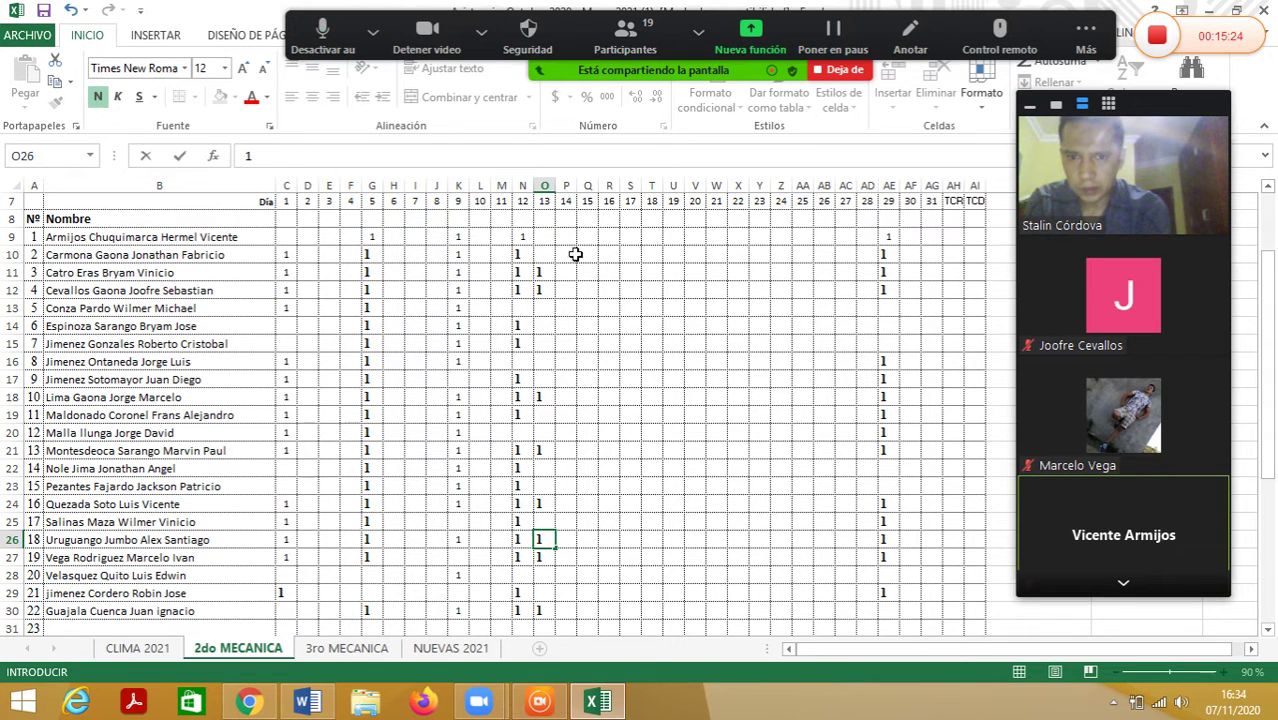
# Step: Enter 1 under day 13 for student number 1 in the 2do MECANICA sheet, glancing at the Cuestionario in Chrome meanwhile
pyautogui.click(542, 235)
pyautogui.write('1')
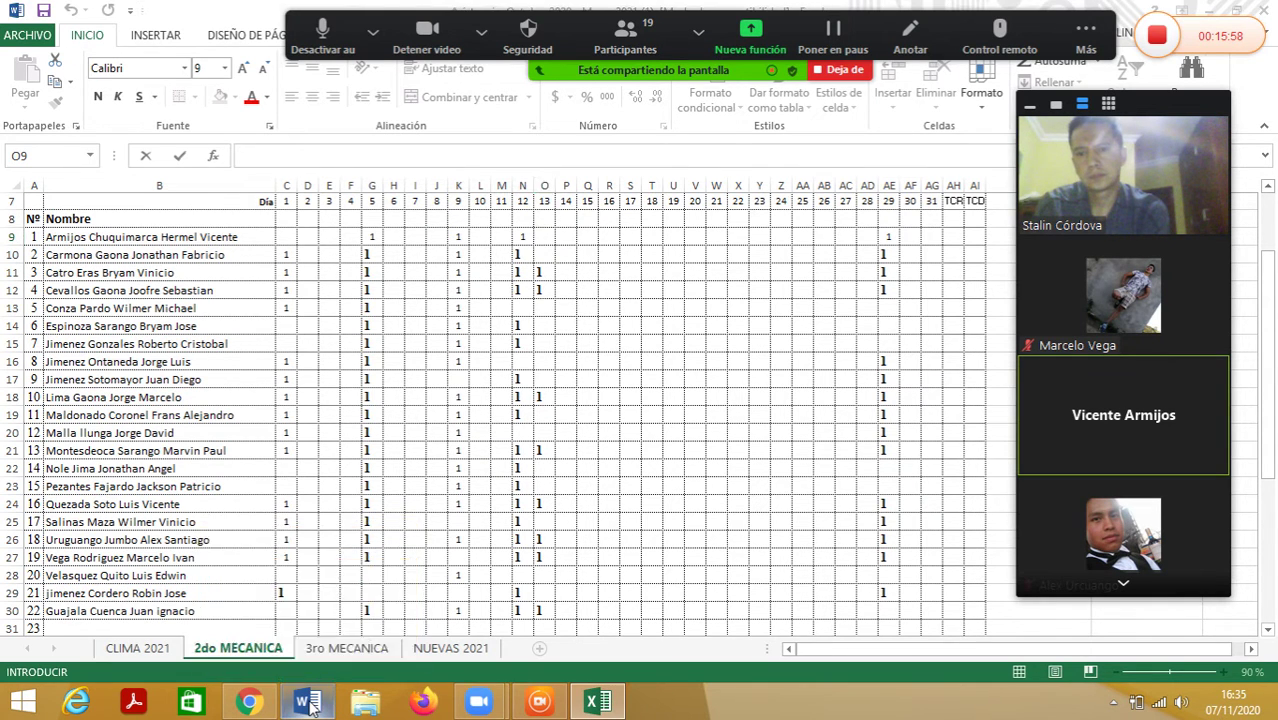
pyautogui.click(250, 703)
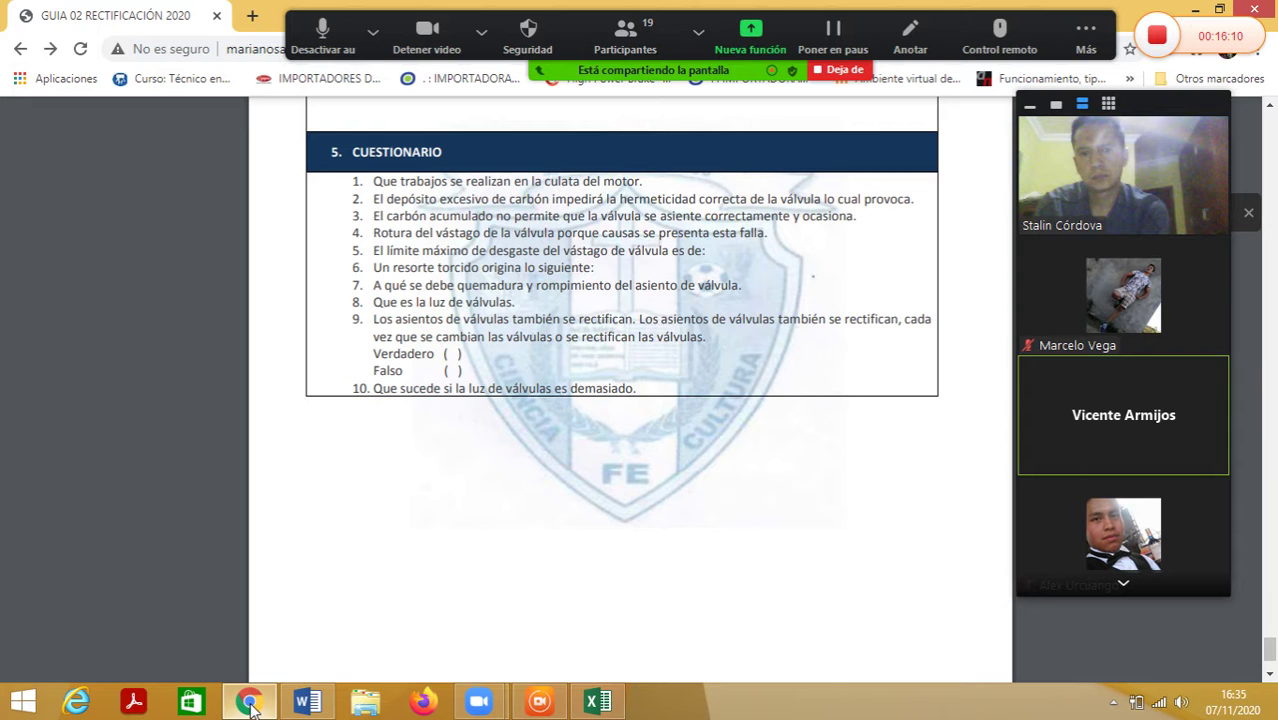
pyautogui.click(253, 706)
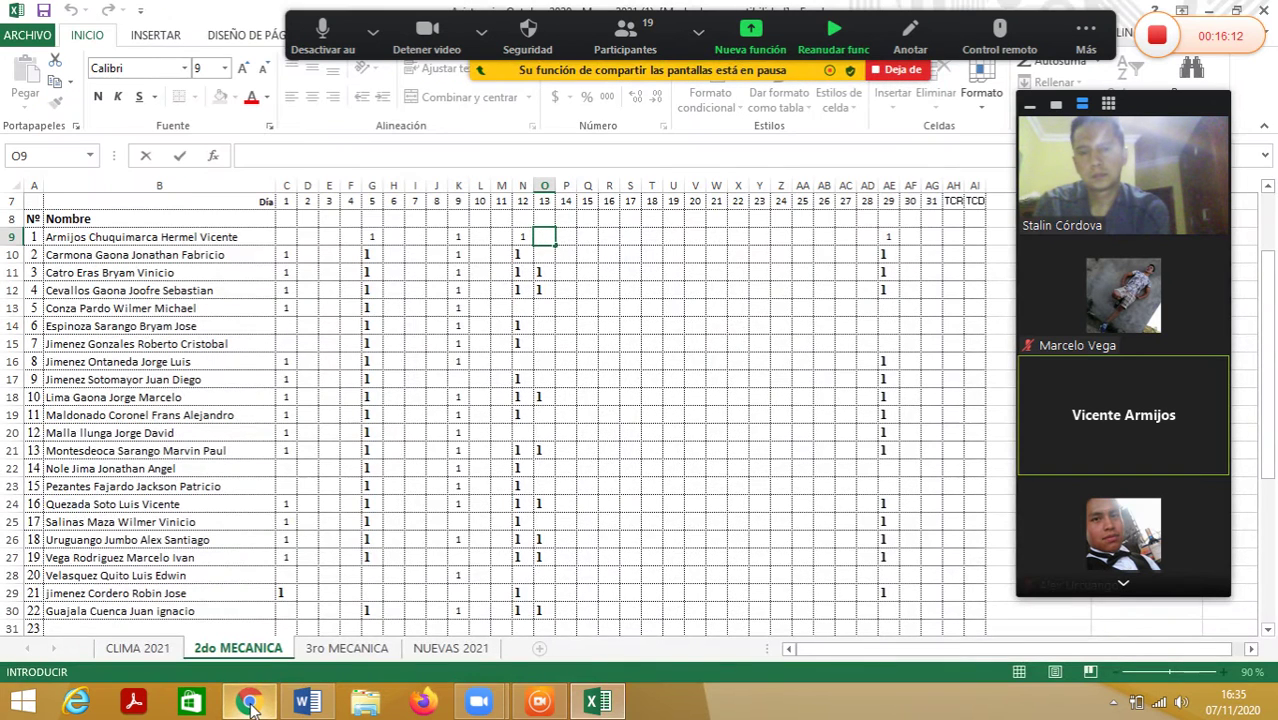
pyautogui.write('1')
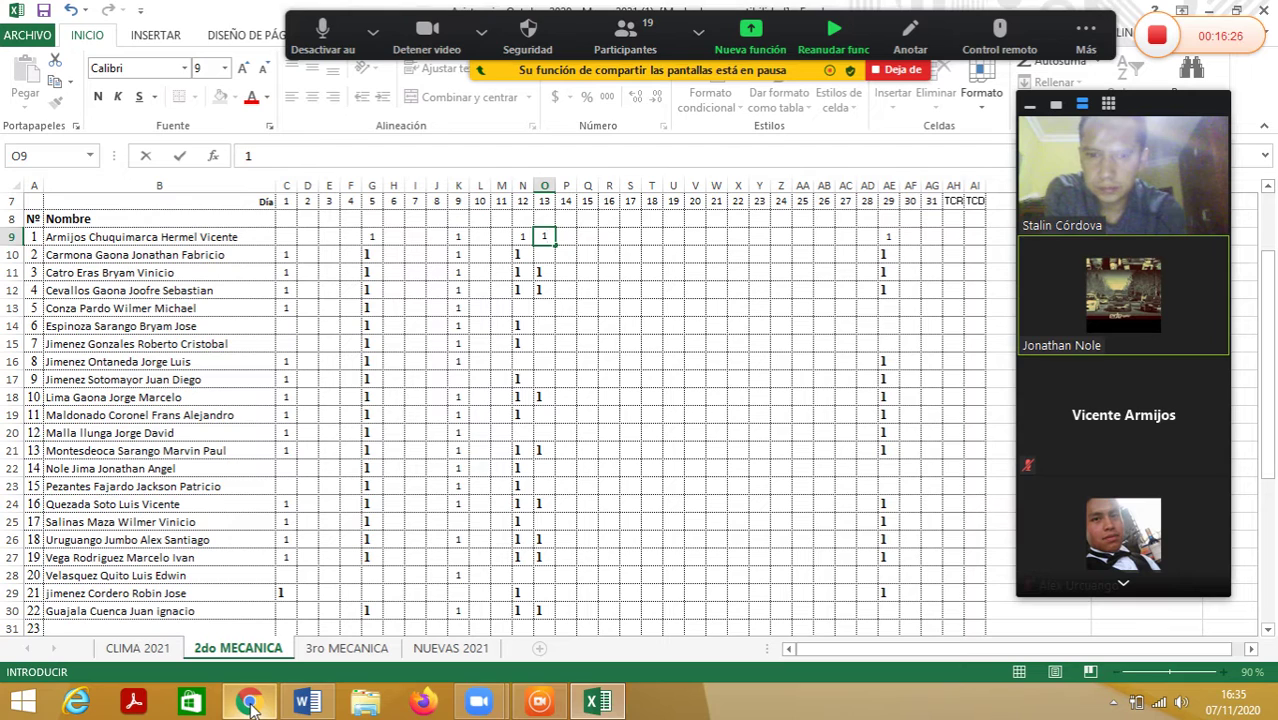
# Step: Enter 1 under day 13 for student number 14 in the attendance sheet
pyautogui.click(549, 471)
pyautogui.write('1')
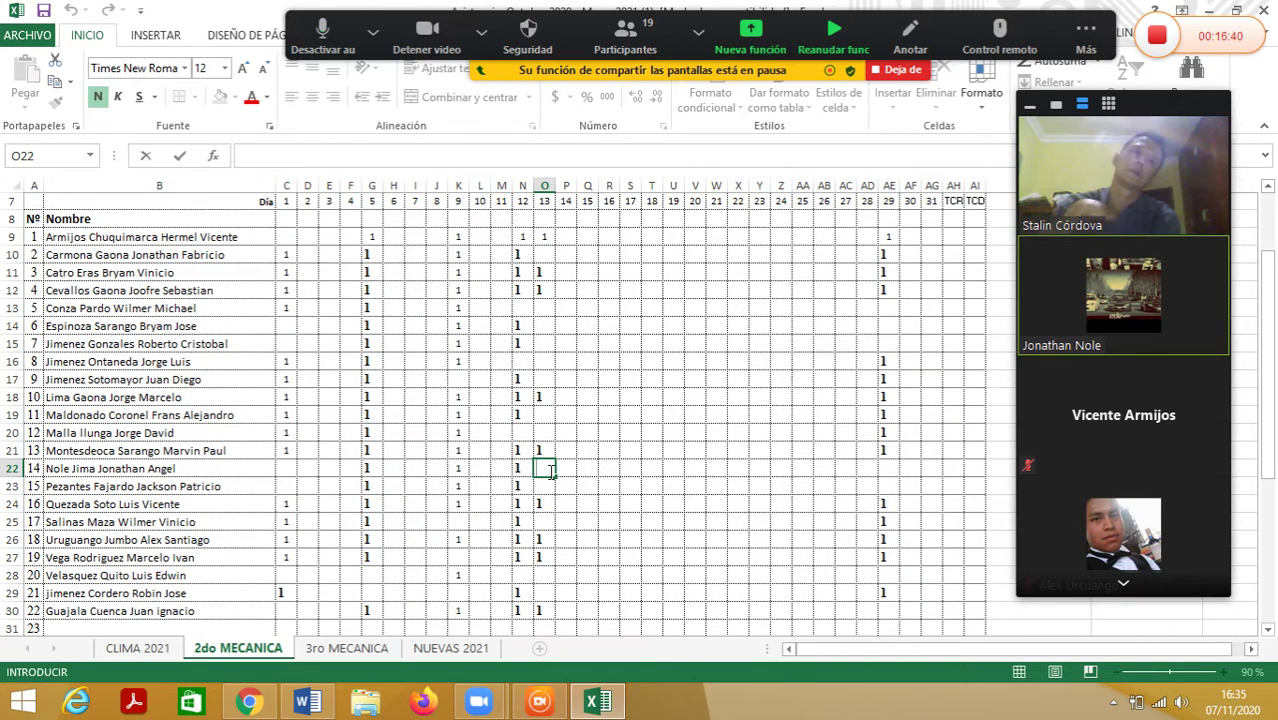
pyautogui.write('1')
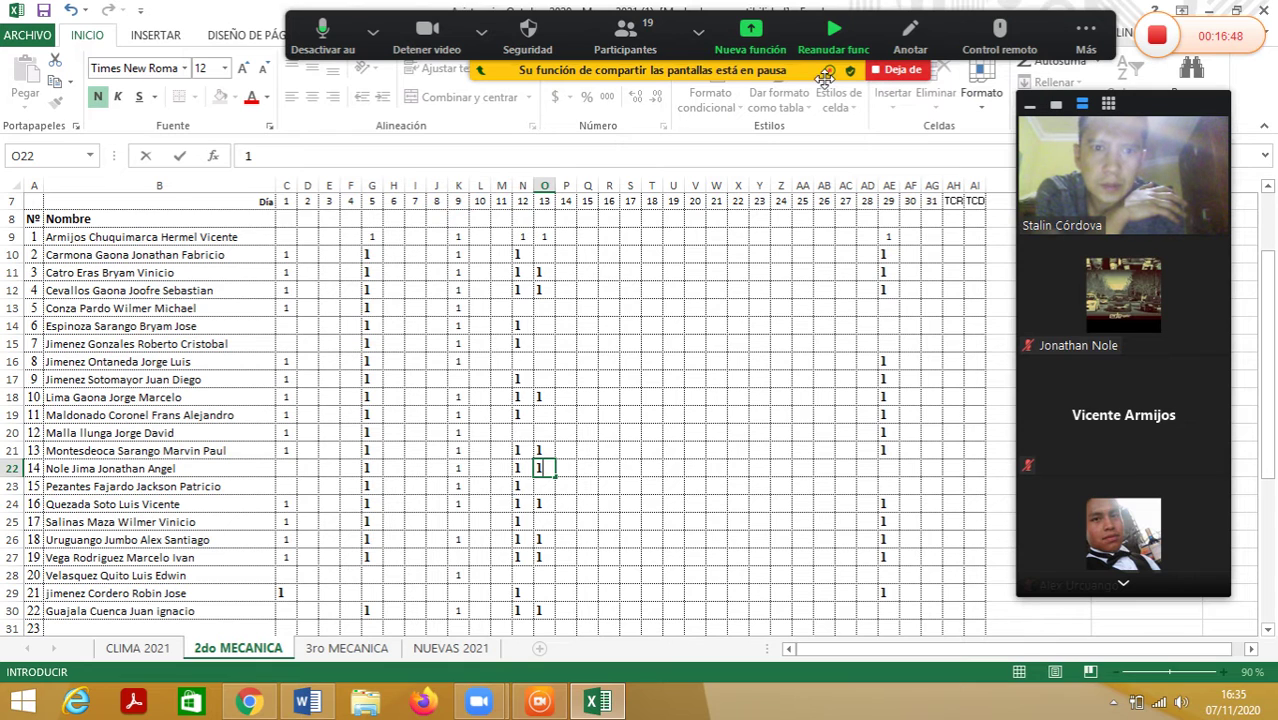
# Step: Stop the paused screen share and share the Asistencia Octubre 2020 - Marzo 2021 workbook window in the Zoom meeting
pyautogui.click(882, 70)
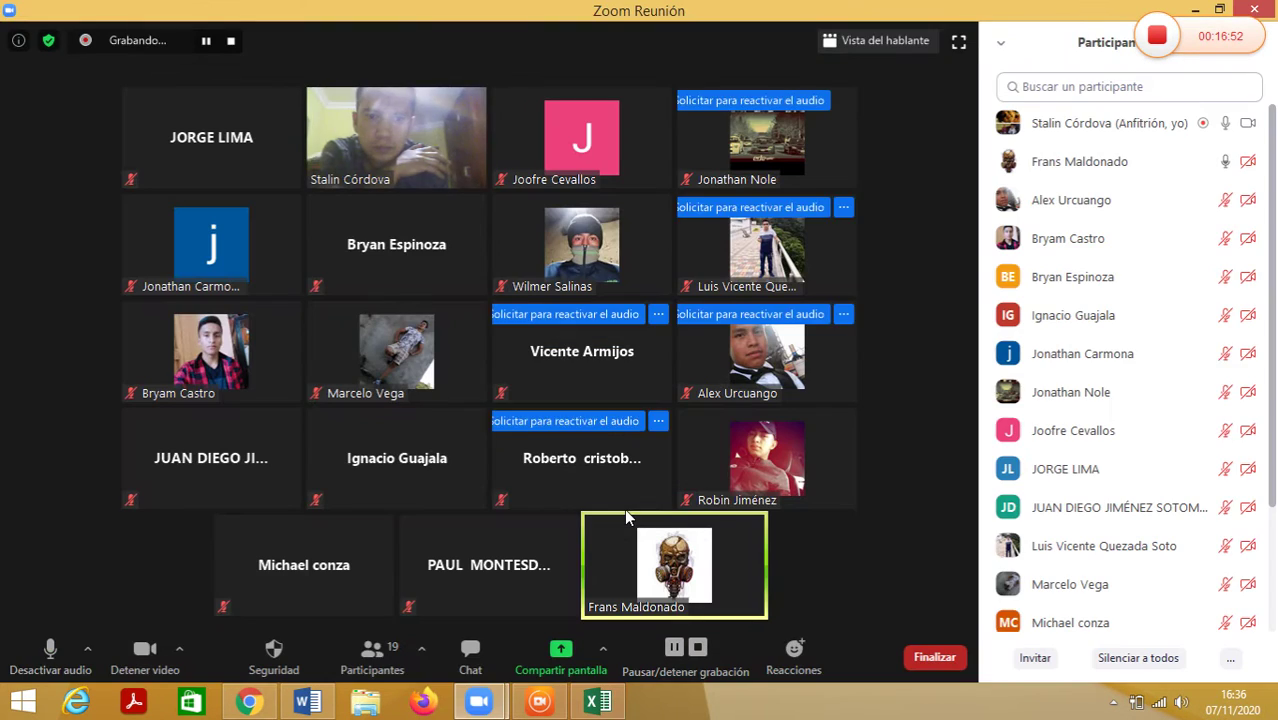
pyautogui.click(559, 664)
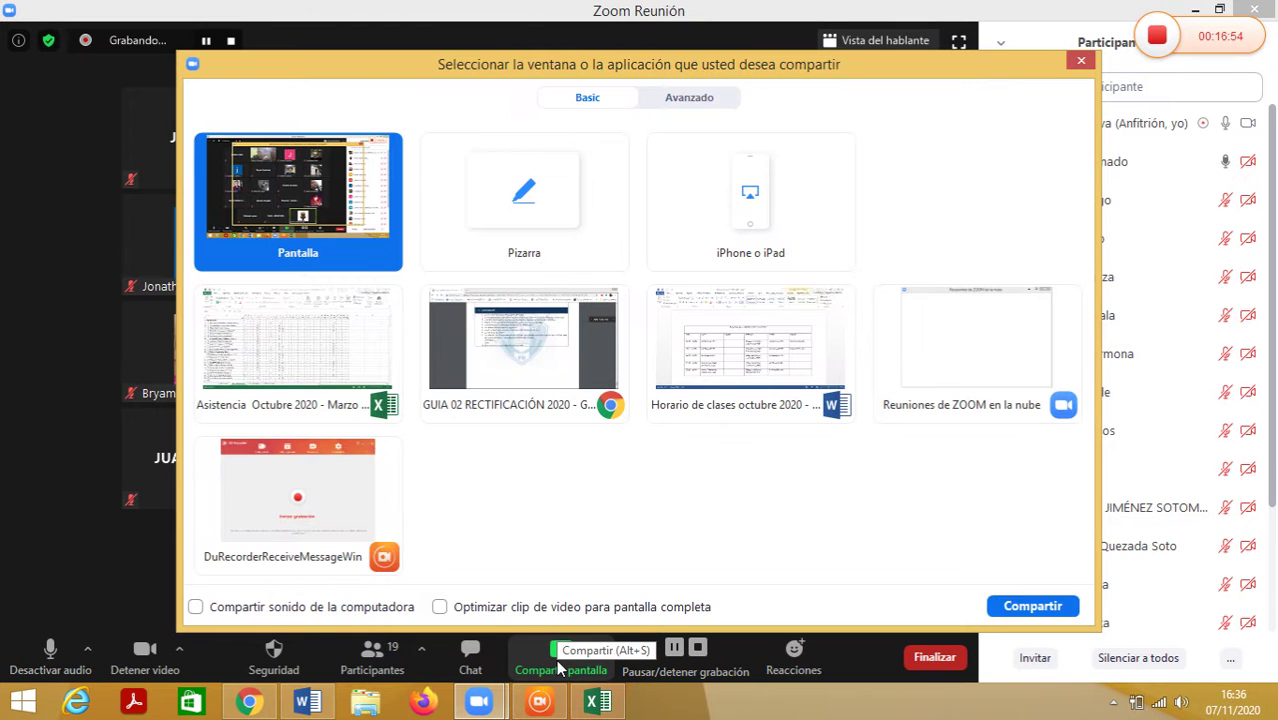
pyautogui.doubleClick(342, 345)
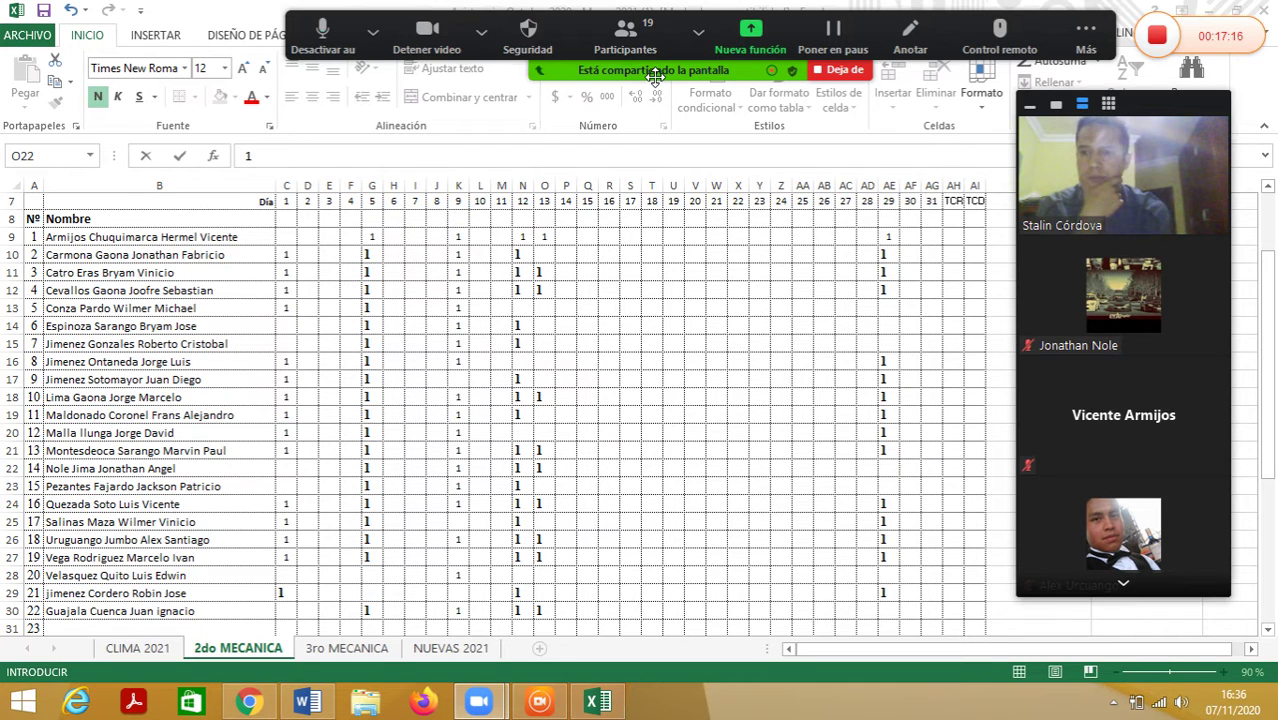
# Step: Enter 1 under day 13 for student number 11 in the attendance sheet
pyautogui.click(543, 414)
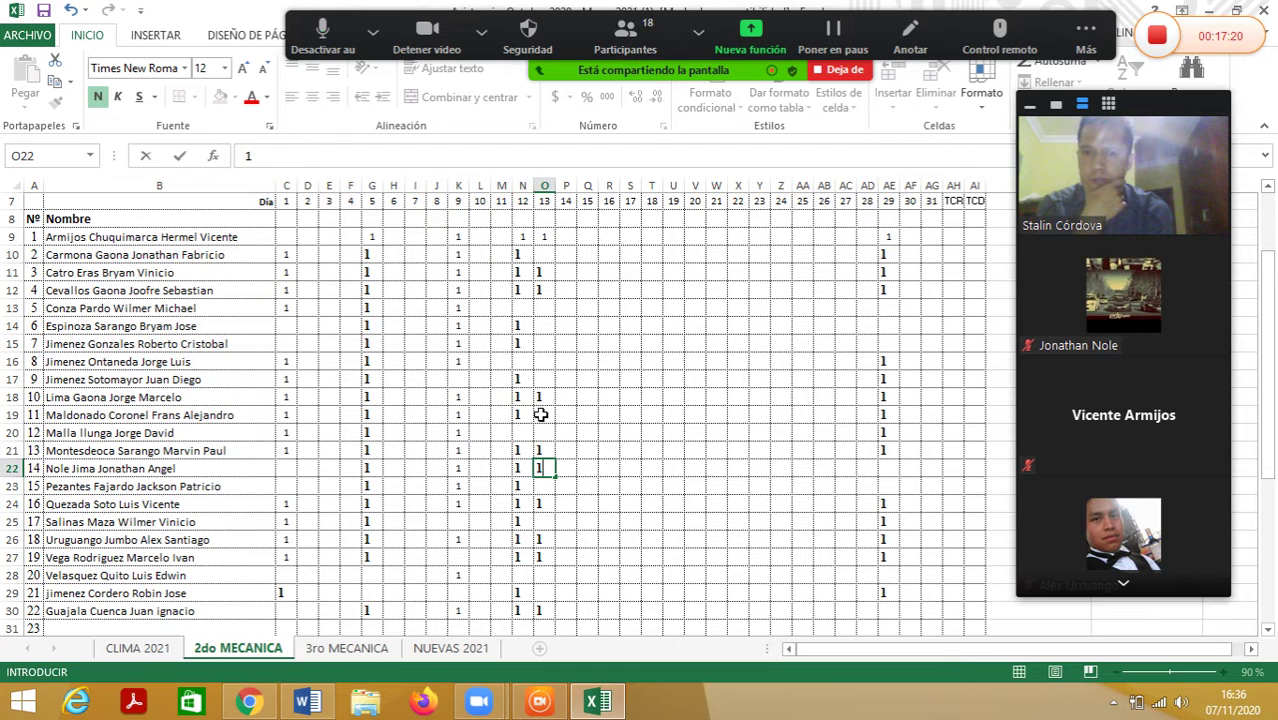
pyautogui.write('1')
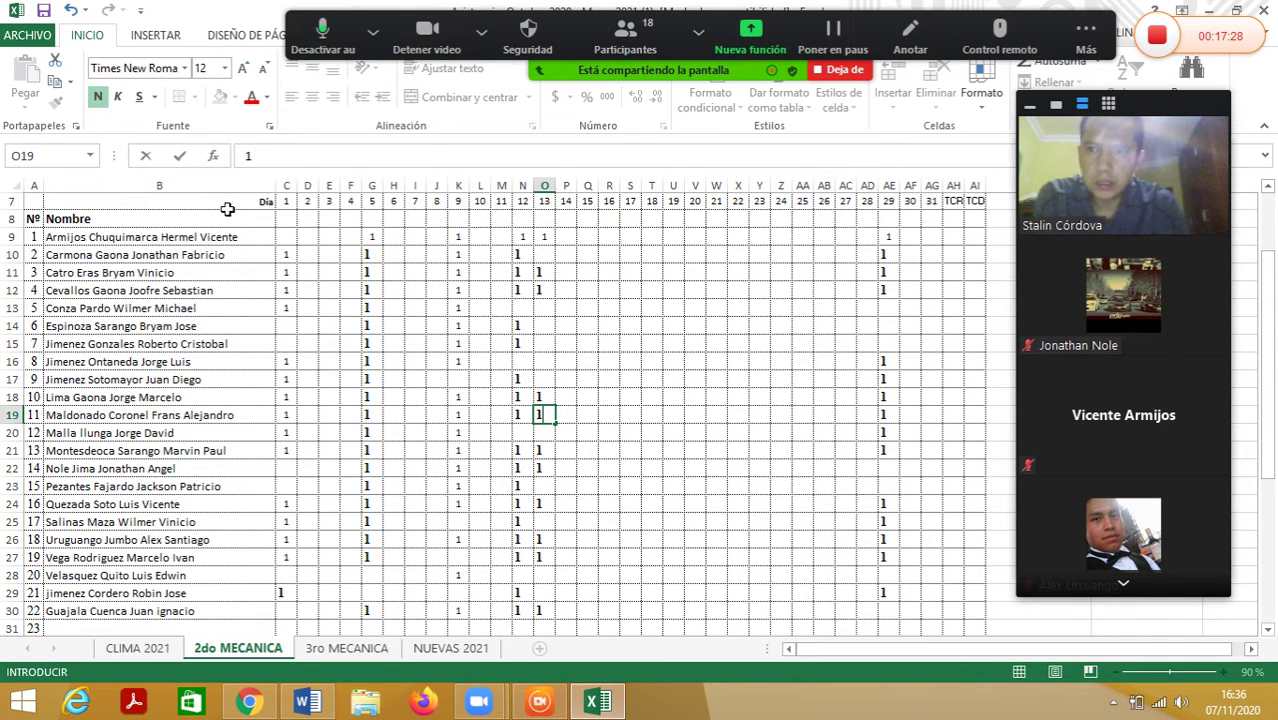
pyautogui.press('Escape')
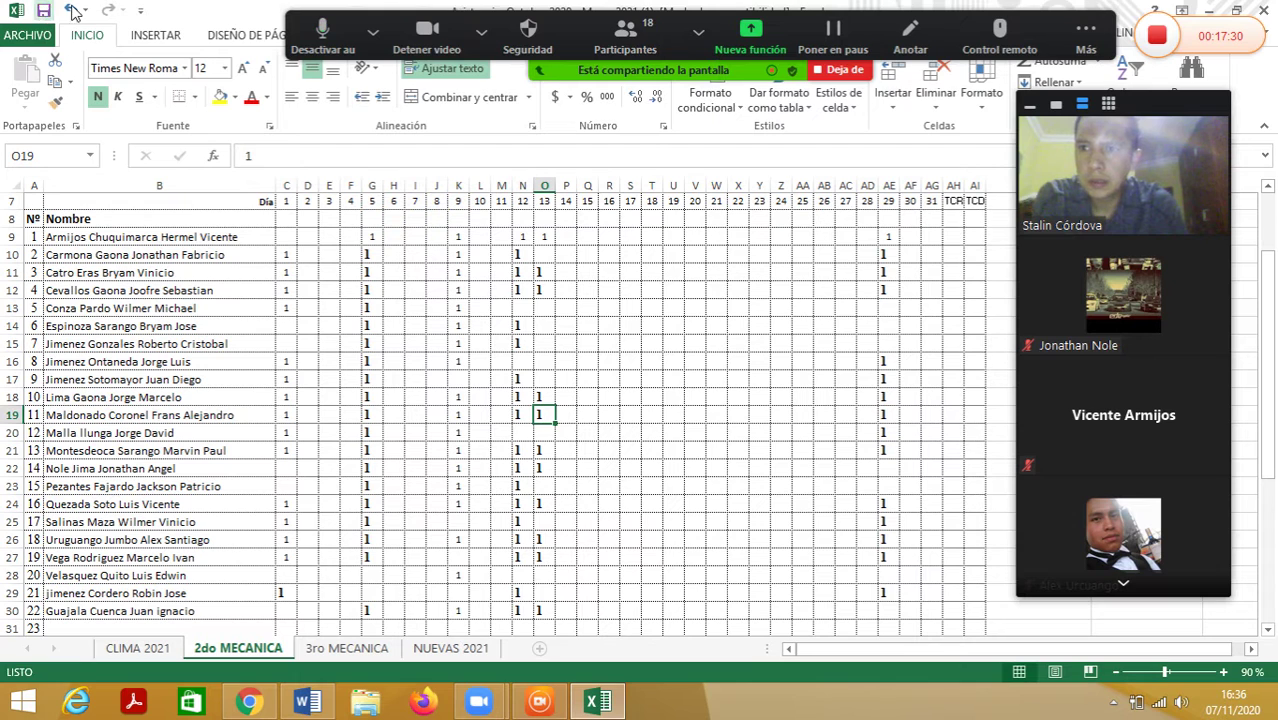
# Step: Stop sharing the workbook and share the Chrome window with GUIA 02 RECTIFICACIÓN 2020 in the Zoom meeting
pyautogui.click(840, 65)
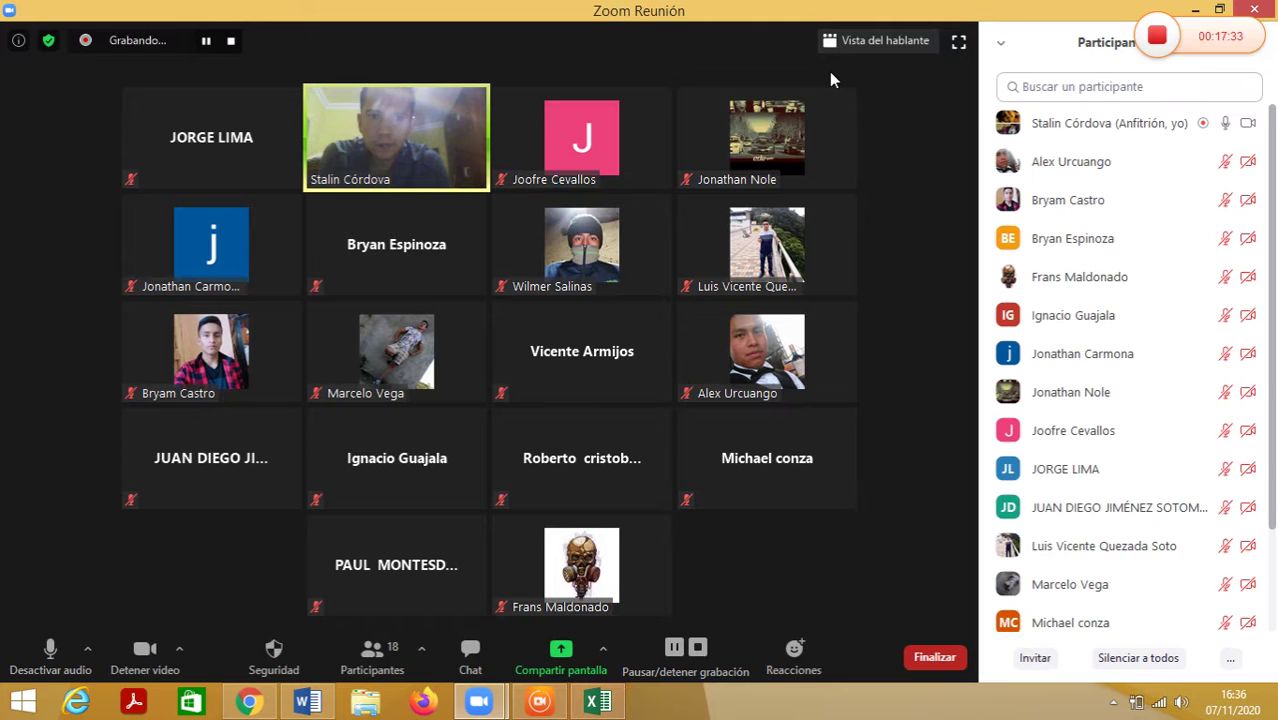
pyautogui.click(561, 652)
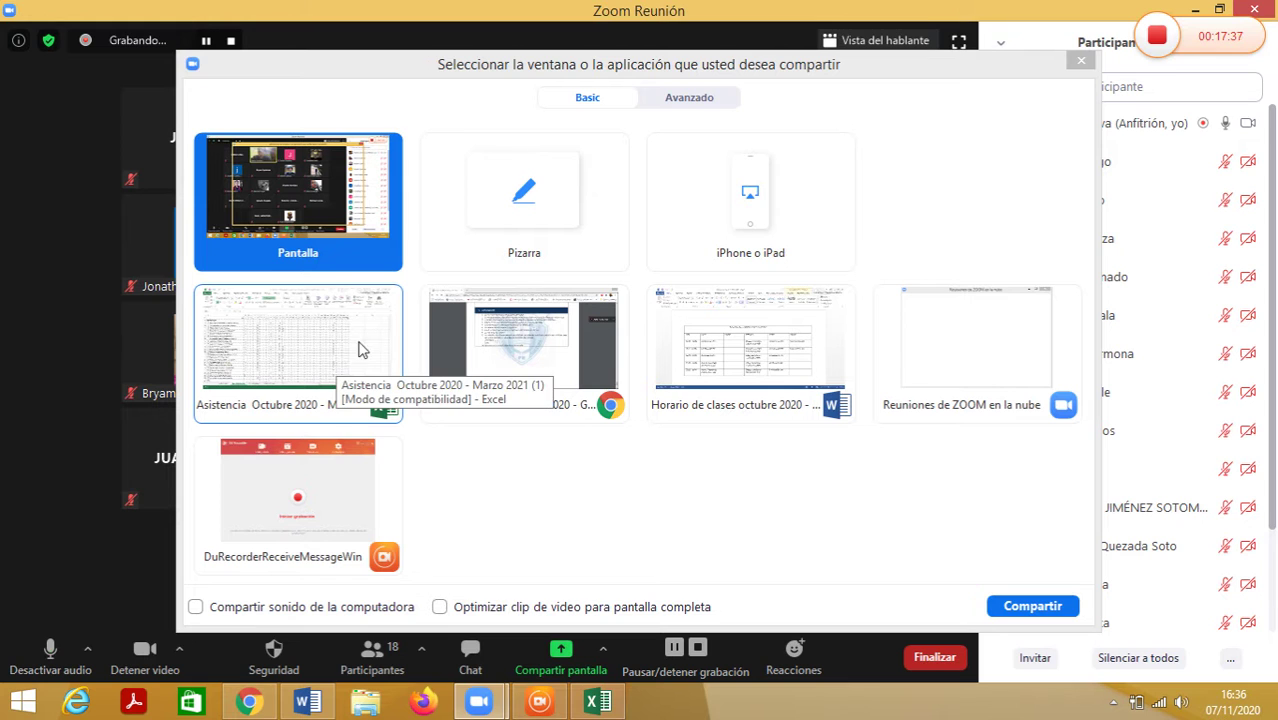
pyautogui.doubleClick(503, 357)
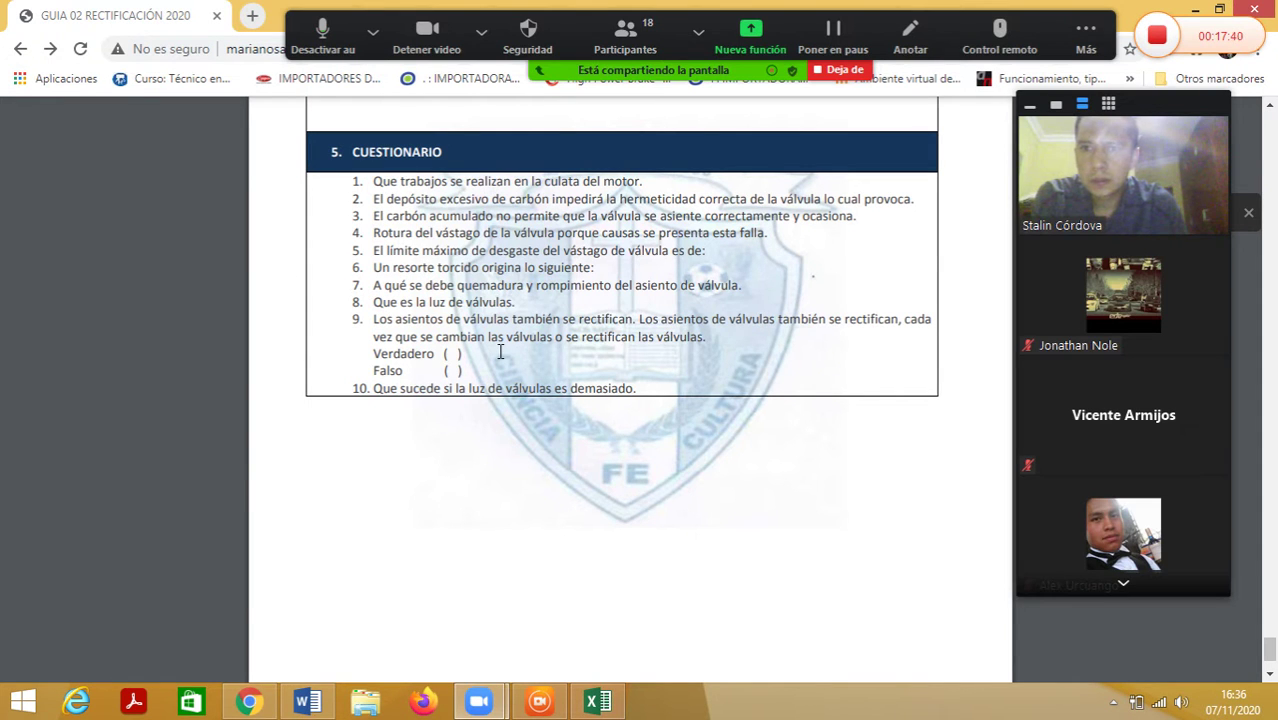
# Step: Return to the Rectificación course page and make TAREA GUÍA 02 in UNIDAD 1 TAREAS visible to students
pyautogui.click(20, 49)
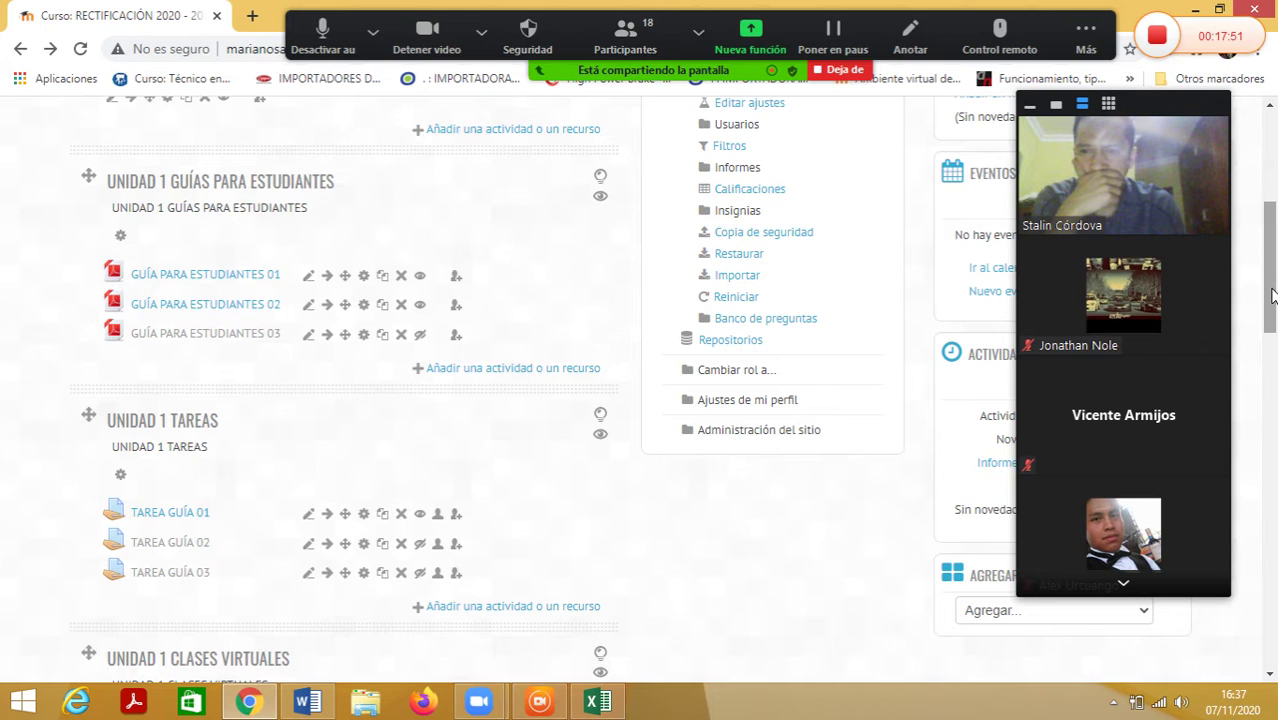
pyautogui.moveTo(1273, 295); pyautogui.dragTo(1271, 354)
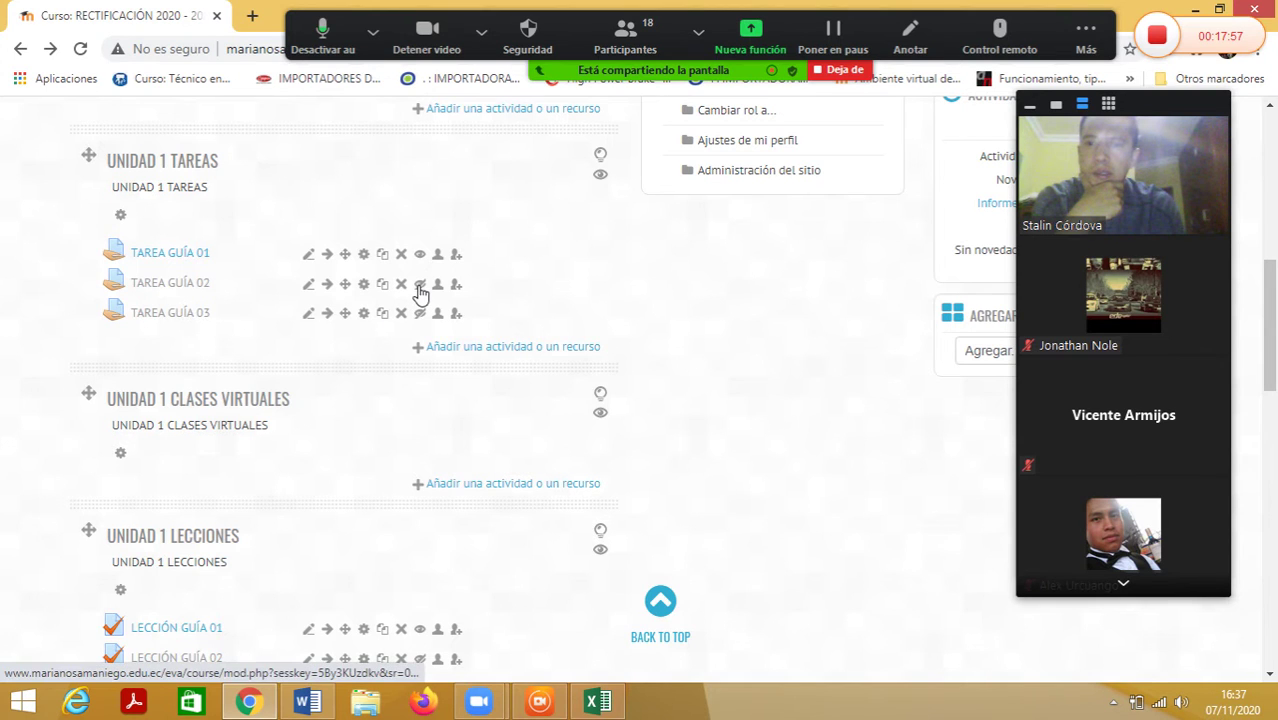
pyautogui.click(420, 290)
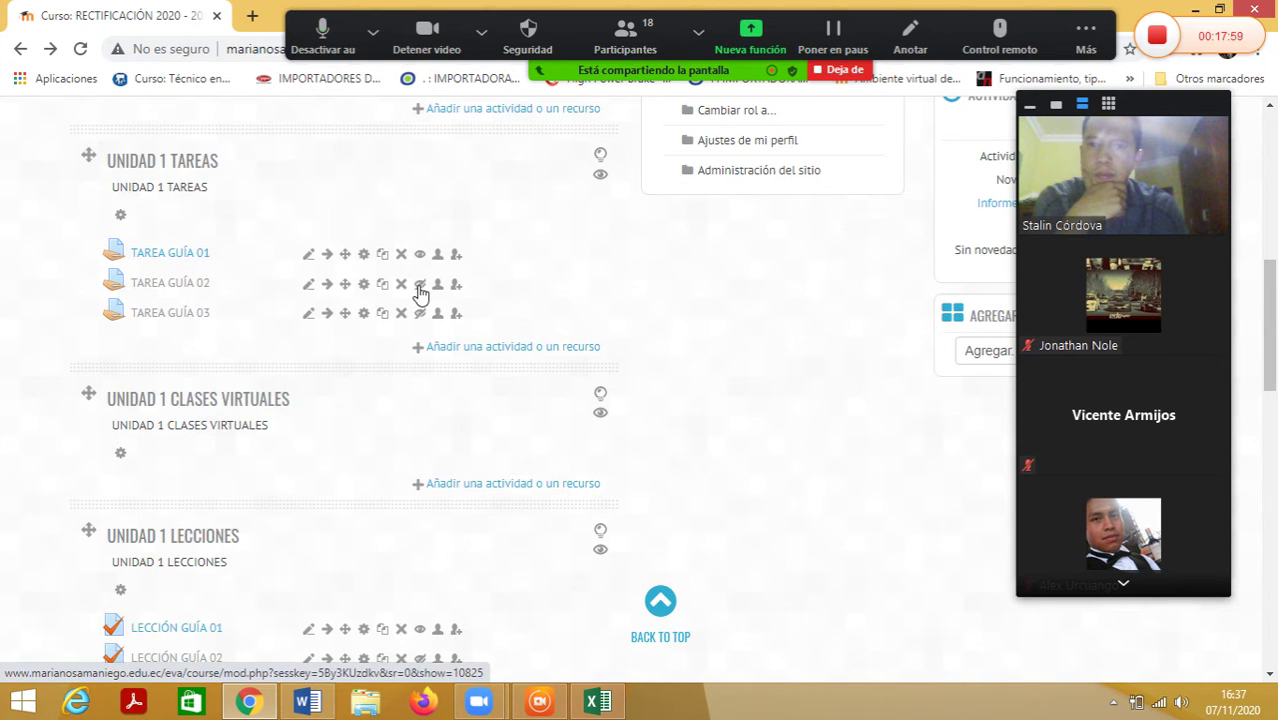
# Step: Open the settings of TAREA GUÍA 02 and set its submission start to 12 November 2020 at 00:00
pyautogui.click(364, 287)
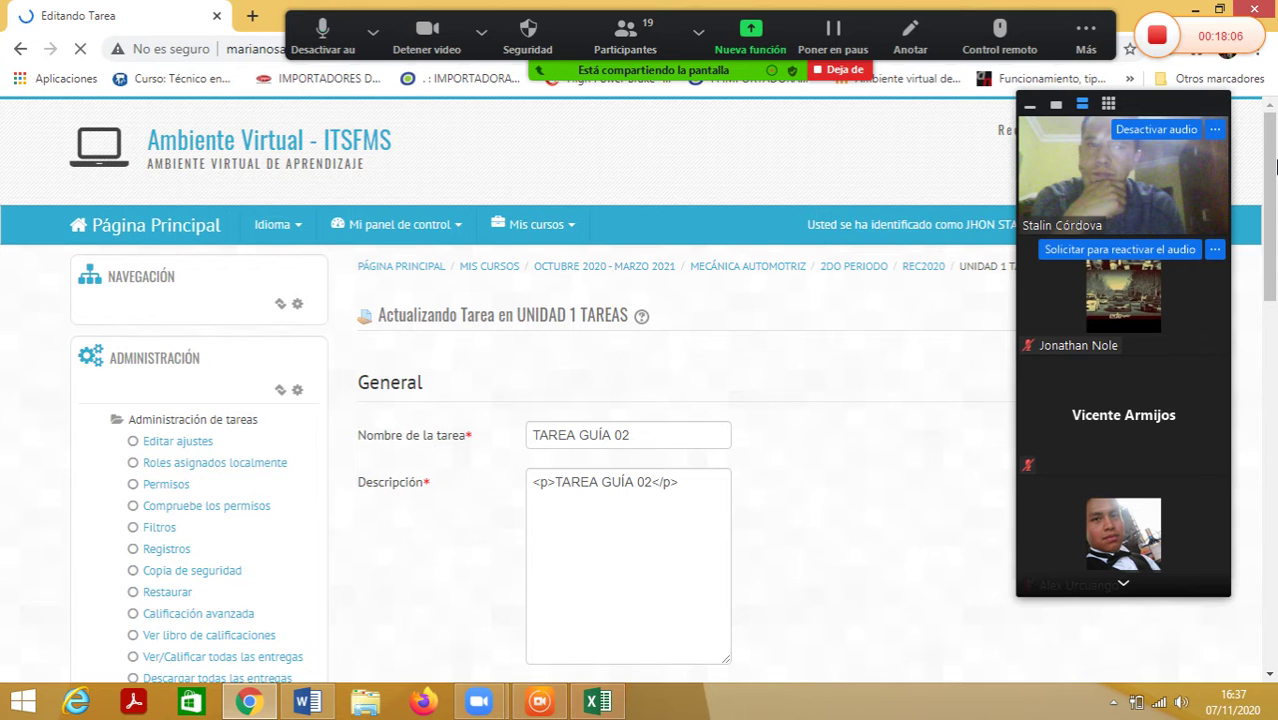
pyautogui.moveTo(1275, 165); pyautogui.dragTo(1259, 253)
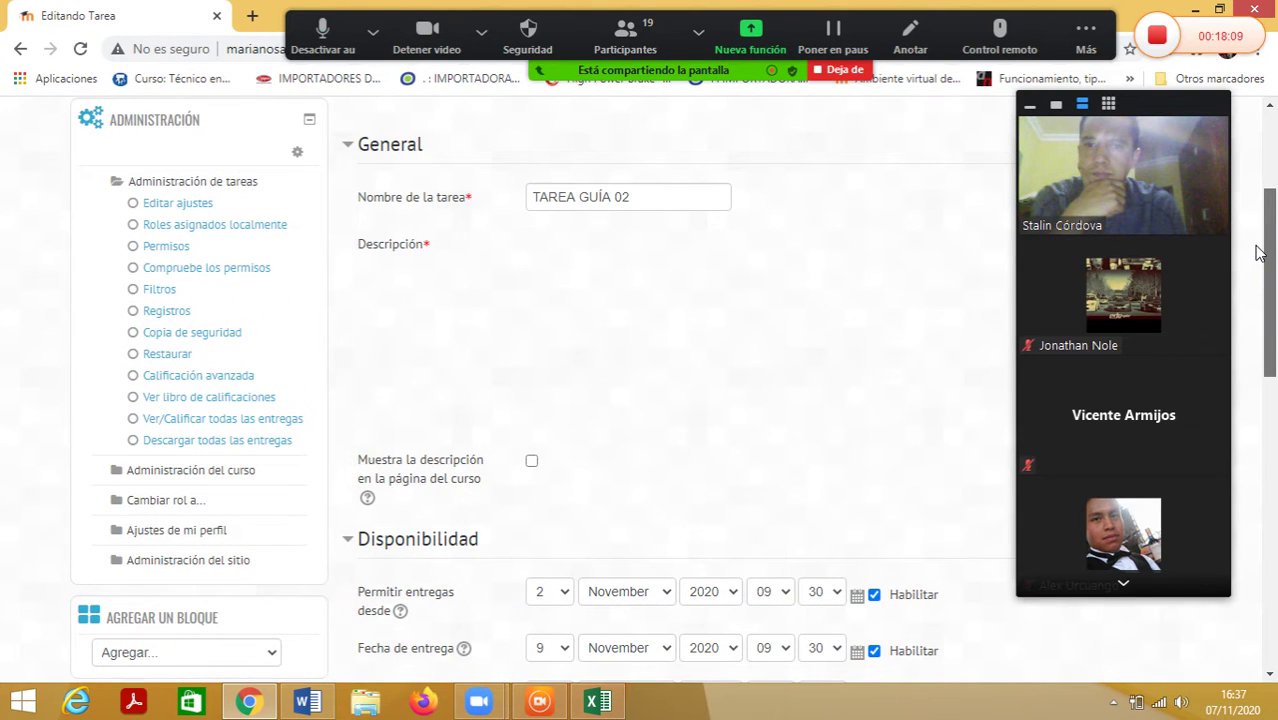
pyautogui.scroll(-3, 1259, 253)
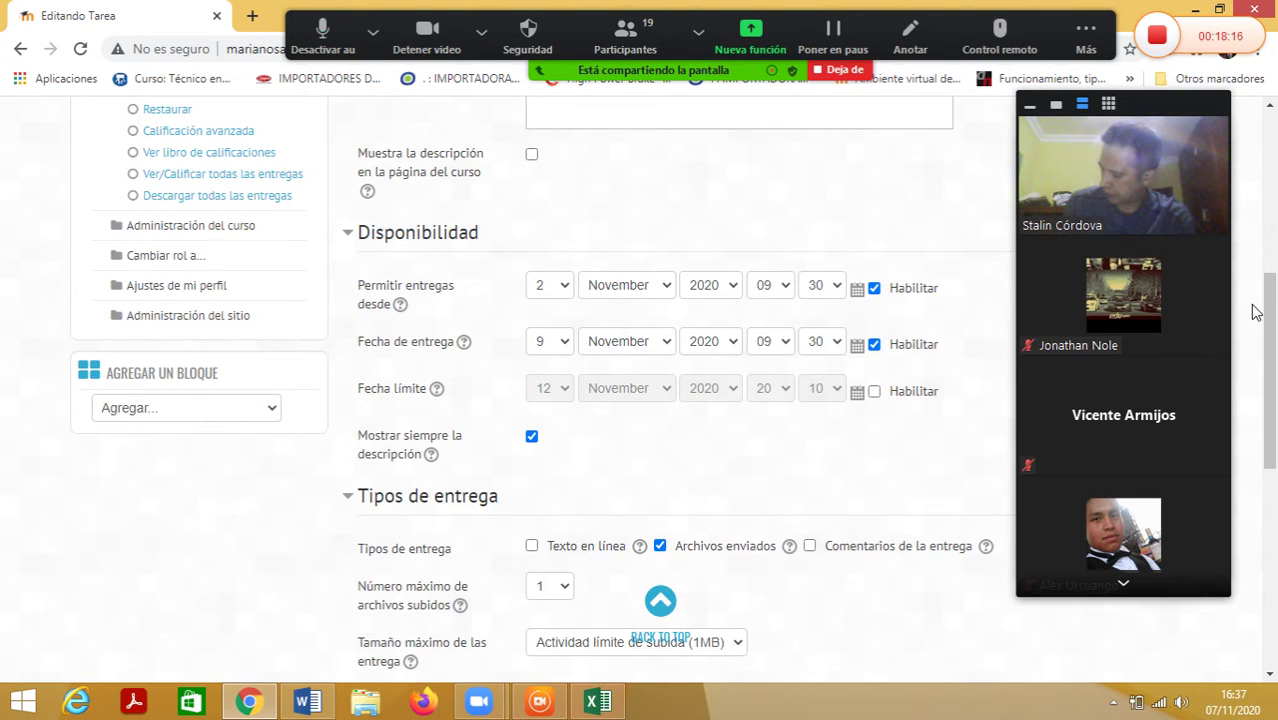
pyautogui.click(573, 287)
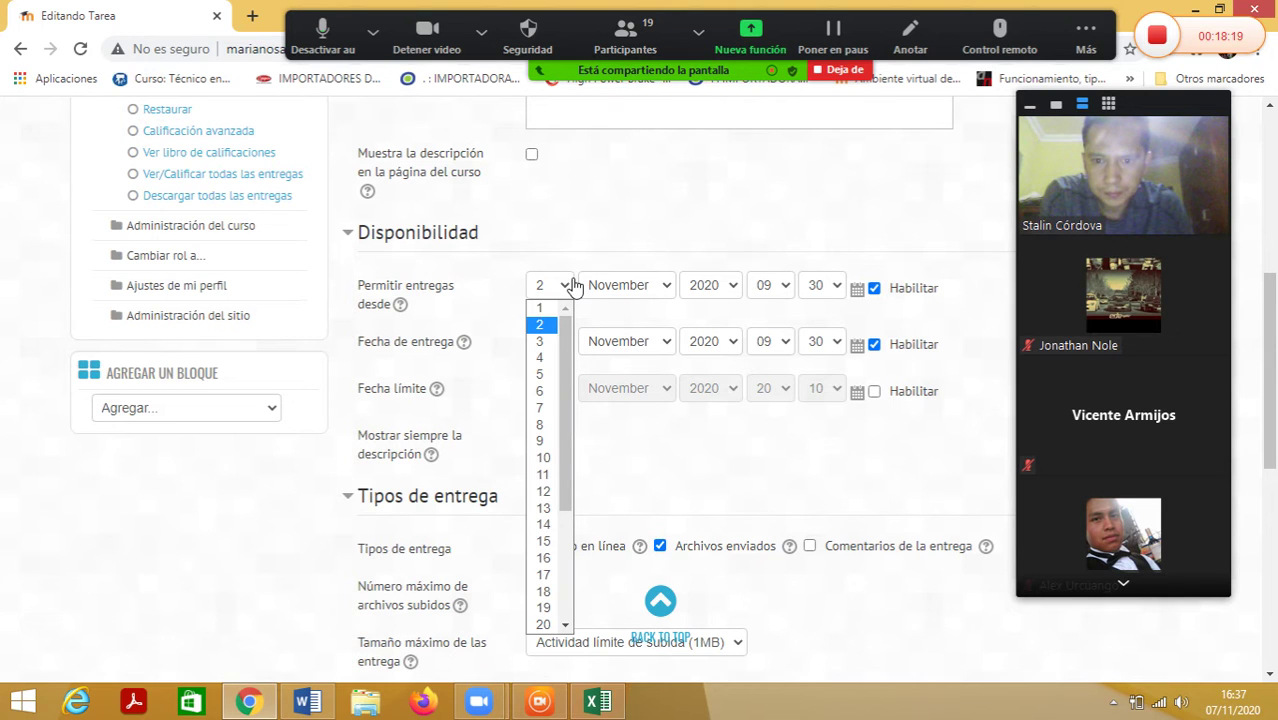
pyautogui.click(557, 494)
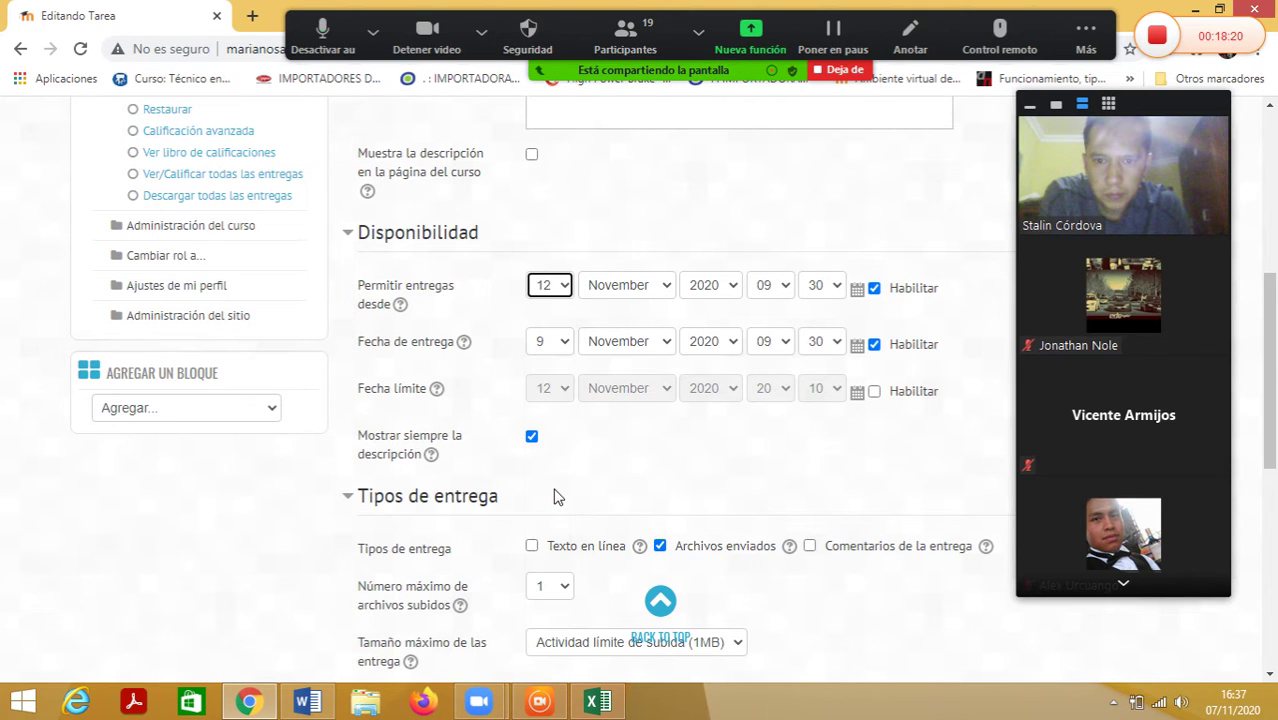
pyautogui.click(785, 287)
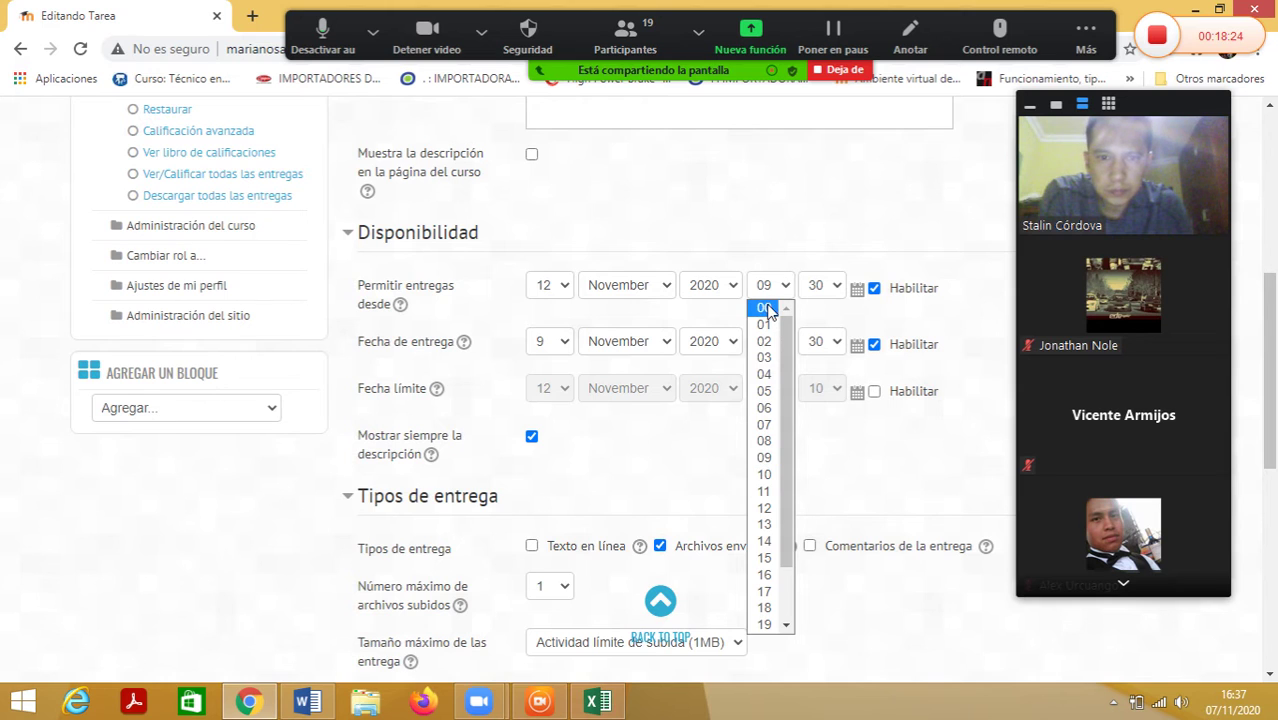
pyautogui.click(766, 308)
pyautogui.click(830, 287)
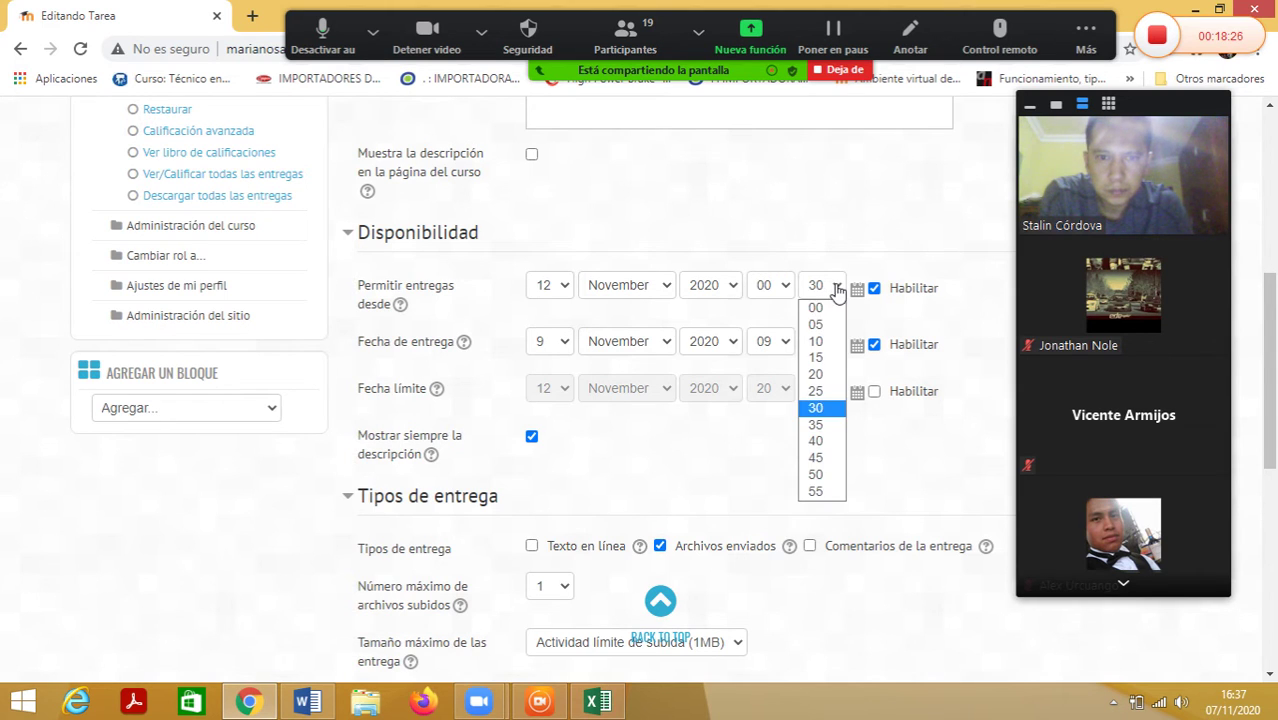
pyautogui.click(819, 307)
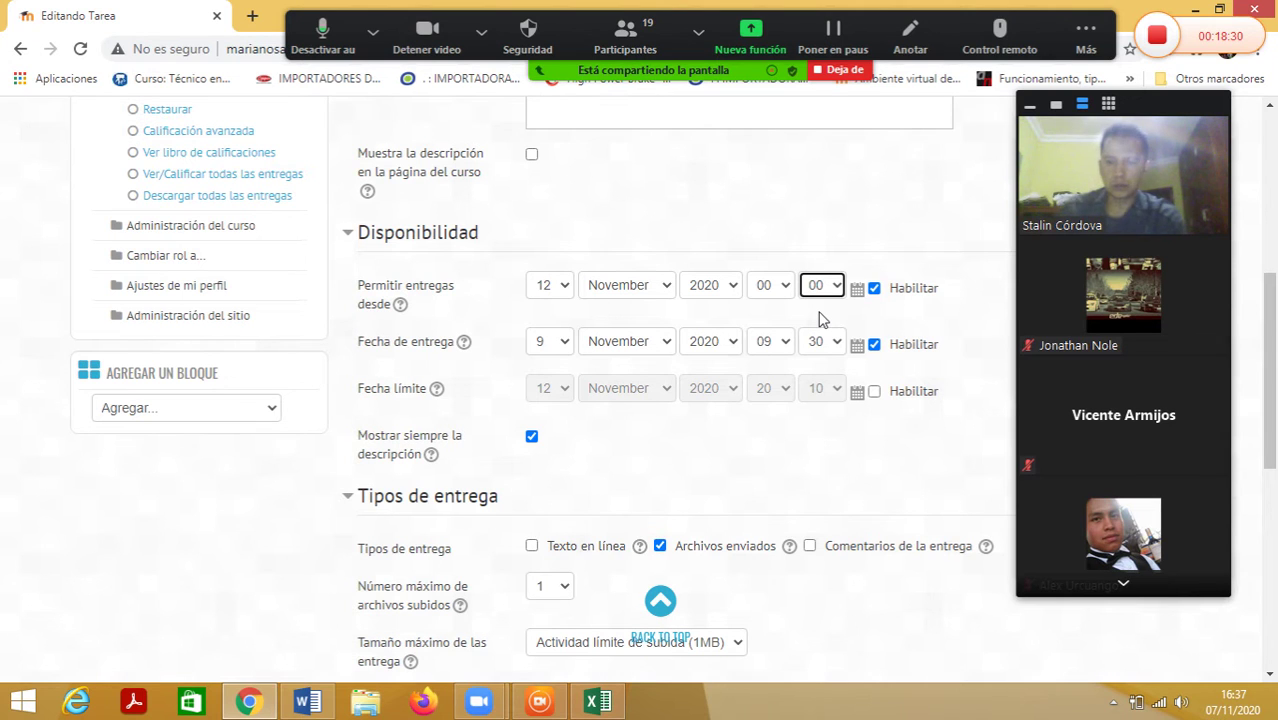
# Step: Check the October 2020 – March 2021 class schedule in Word and return to the task settings in Chrome
pyautogui.click(308, 703)
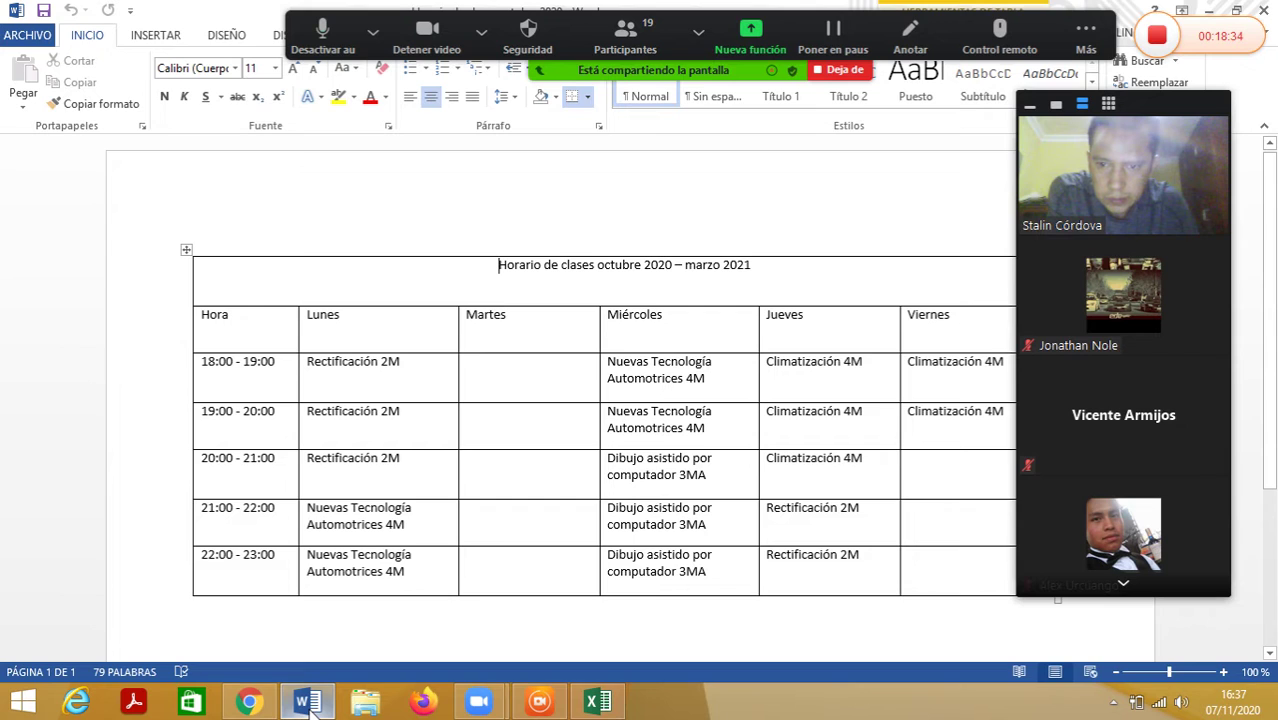
pyautogui.click(308, 703)
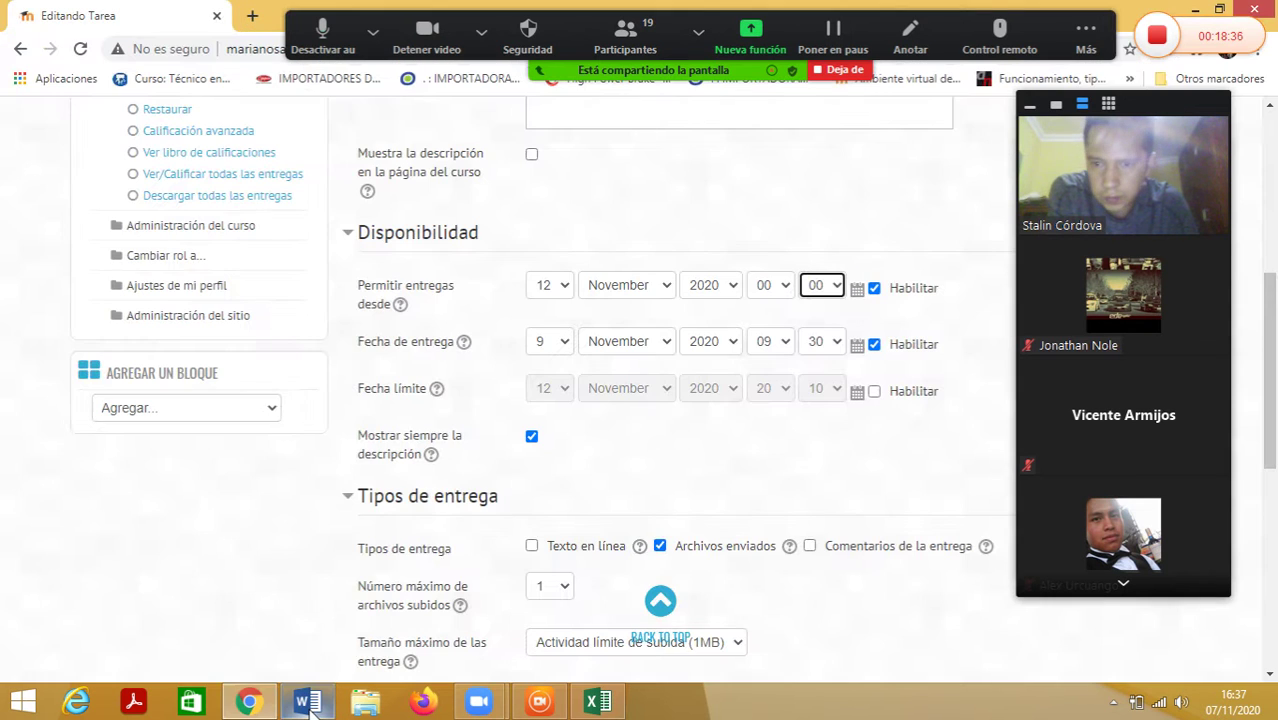